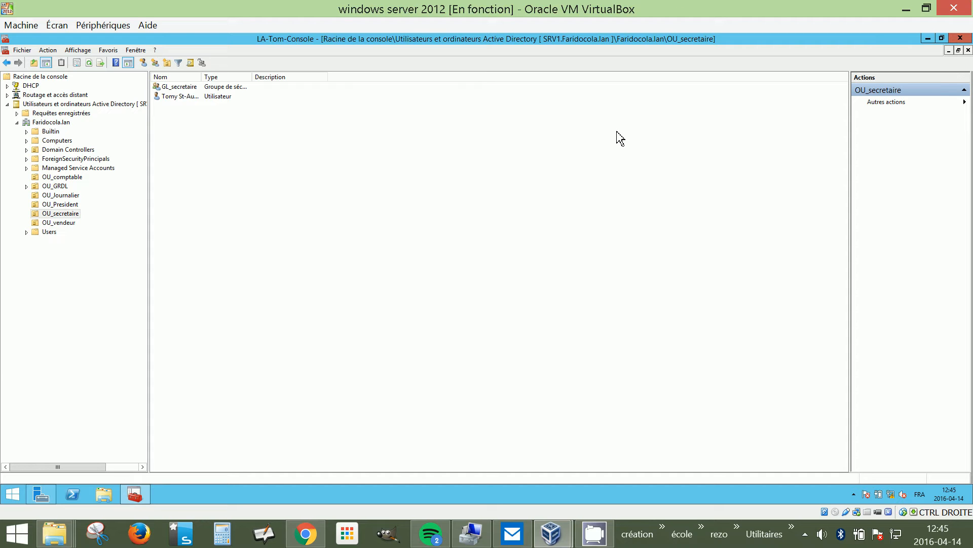
Step: Collapse the Utilisateurs et ordinateurs Active Directory node in the console tree
left_click(61, 323)
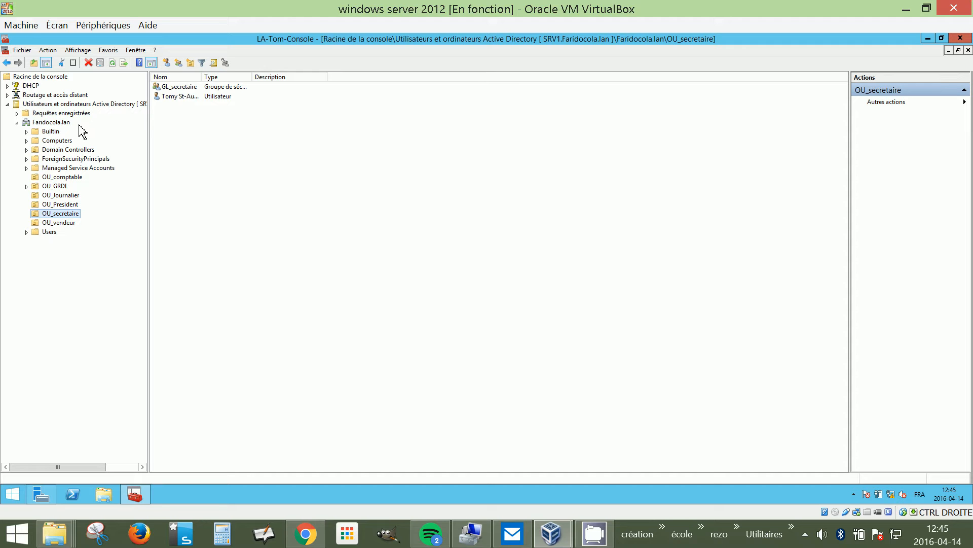
left_click(7, 103)
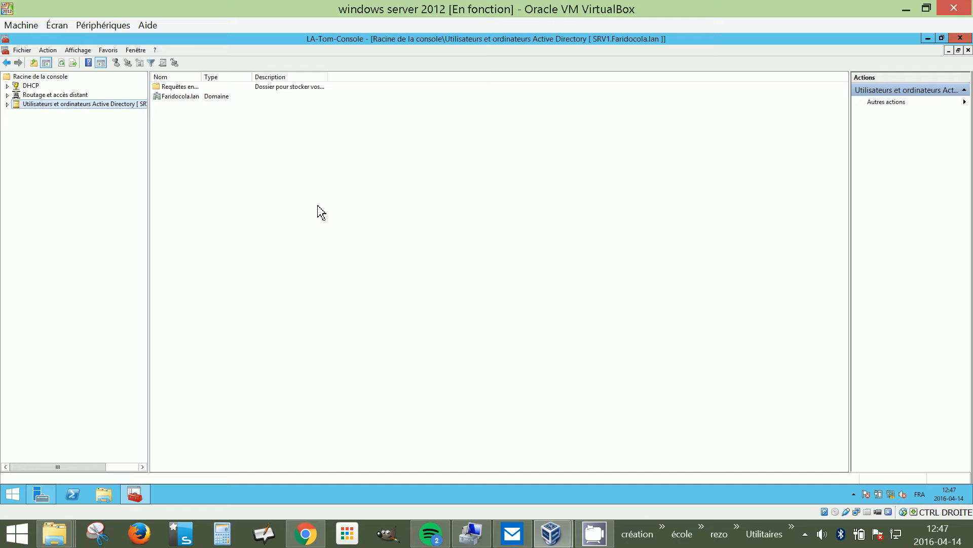
Step: Suspend the running NetSupport School presentation and resume it
left_click(805, 534)
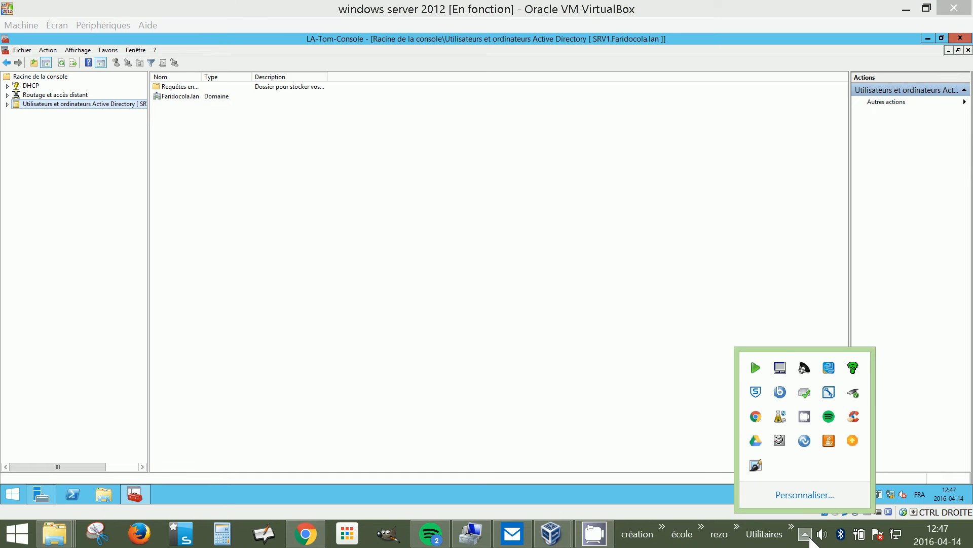
right_click(757, 368)
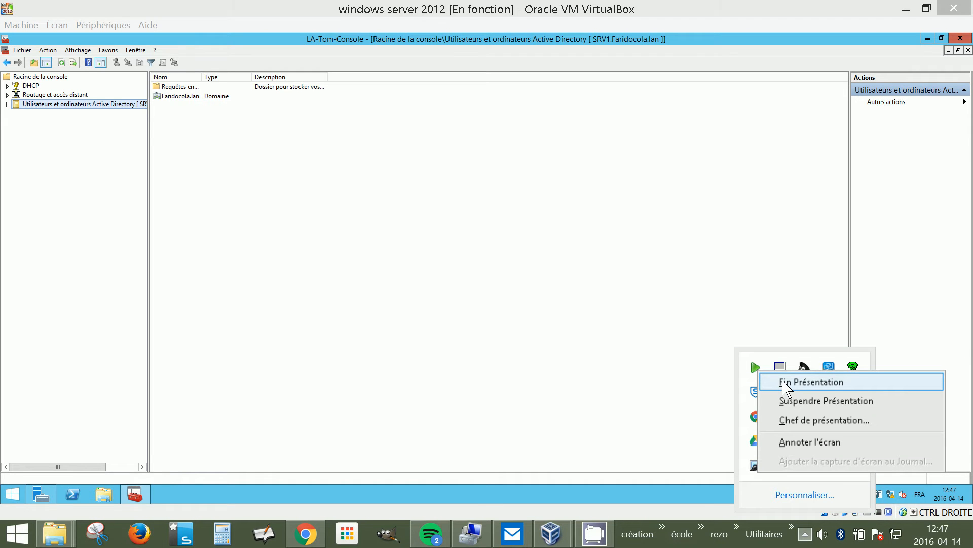
left_click(798, 400)
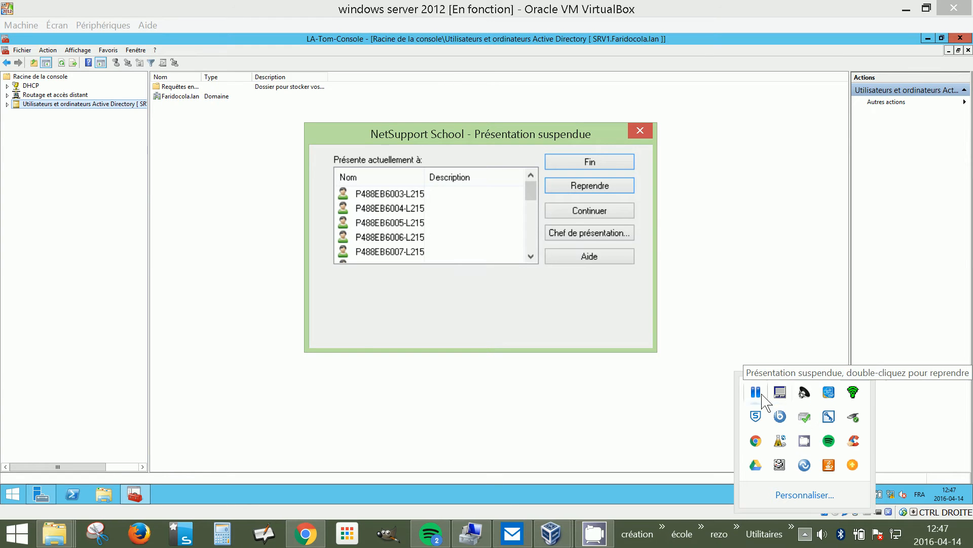
left_click(592, 183)
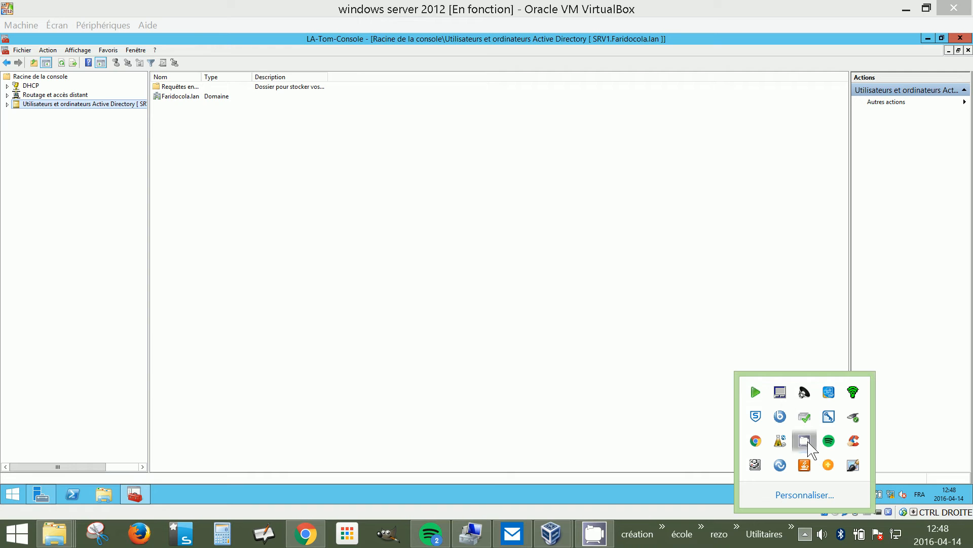
left_click(907, 9)
left_click(810, 532)
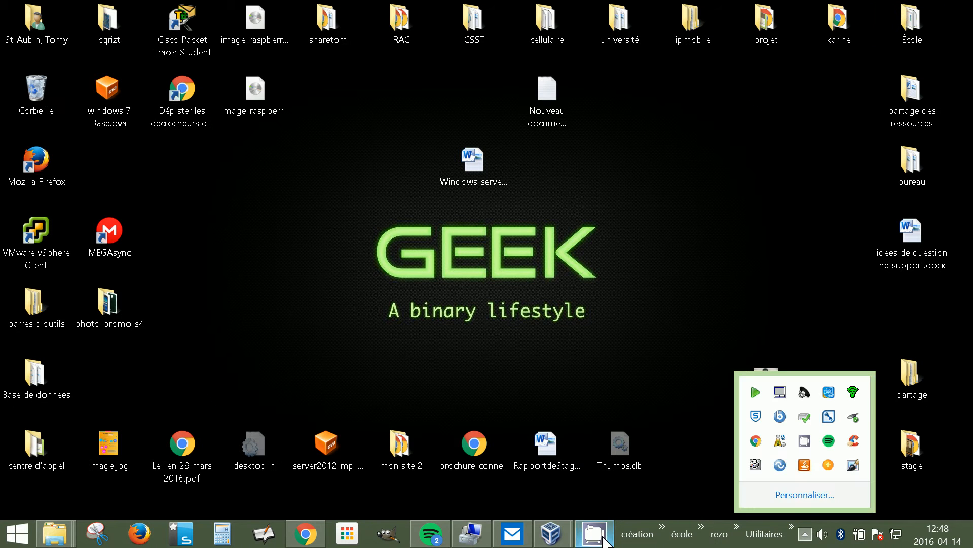
left_click(602, 536)
right_click(601, 537)
left_click(603, 537)
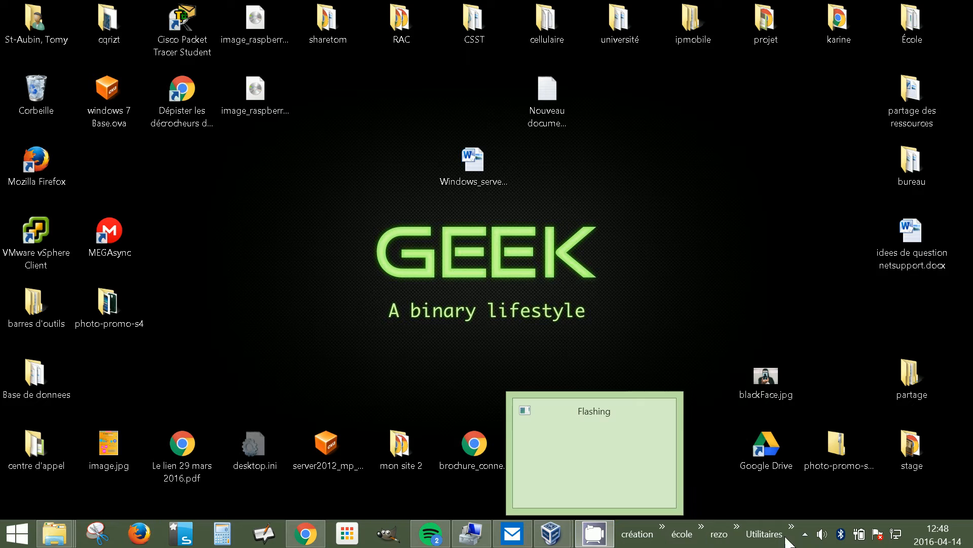
left_click(809, 535)
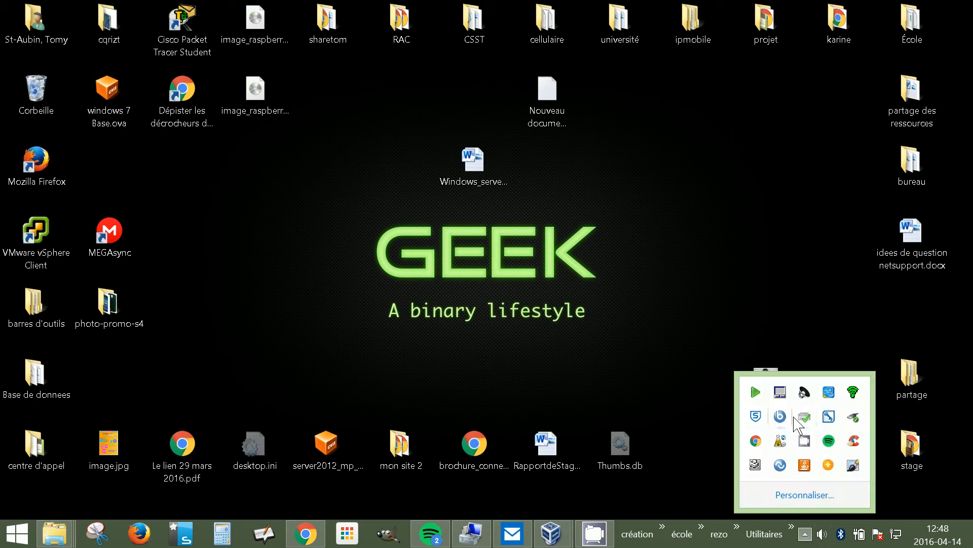
right_click(808, 448)
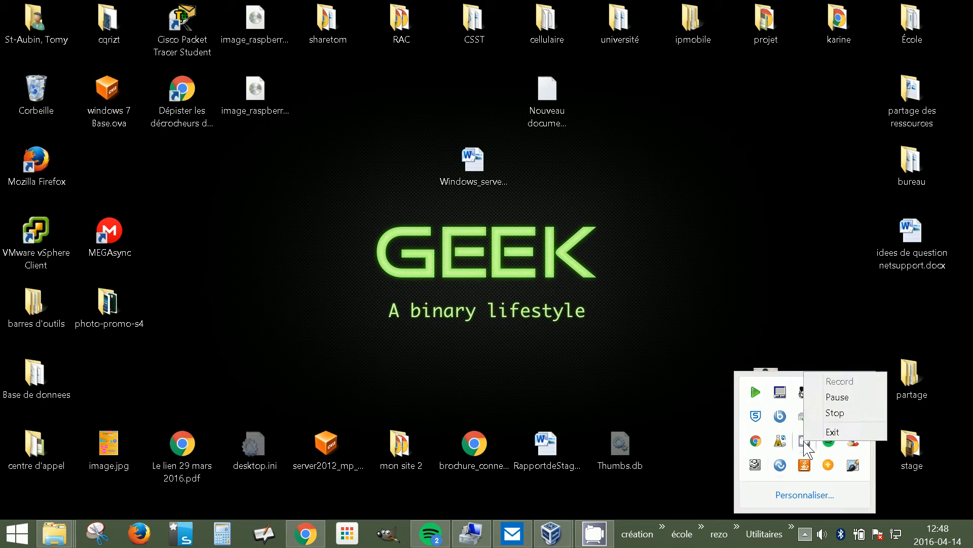
left_click(836, 399)
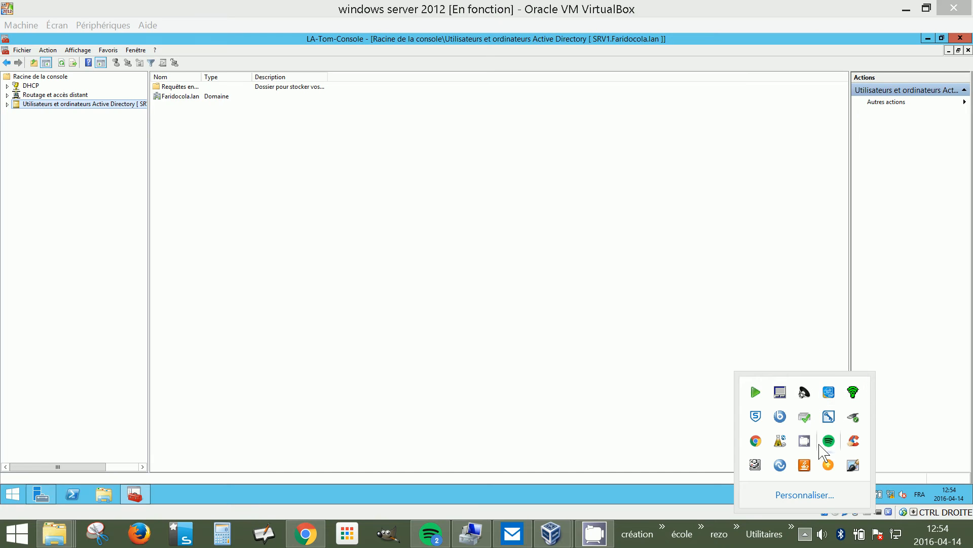
right_click(804, 445)
left_click(571, 248)
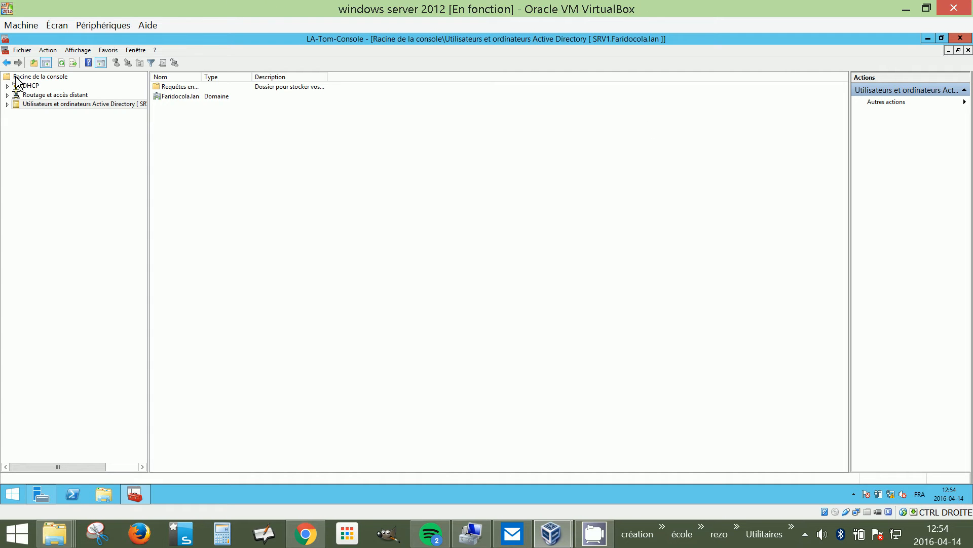
Step: Close LA-Tom-Console without saving its settings and reopen it from the server's desktop
left_click(966, 41)
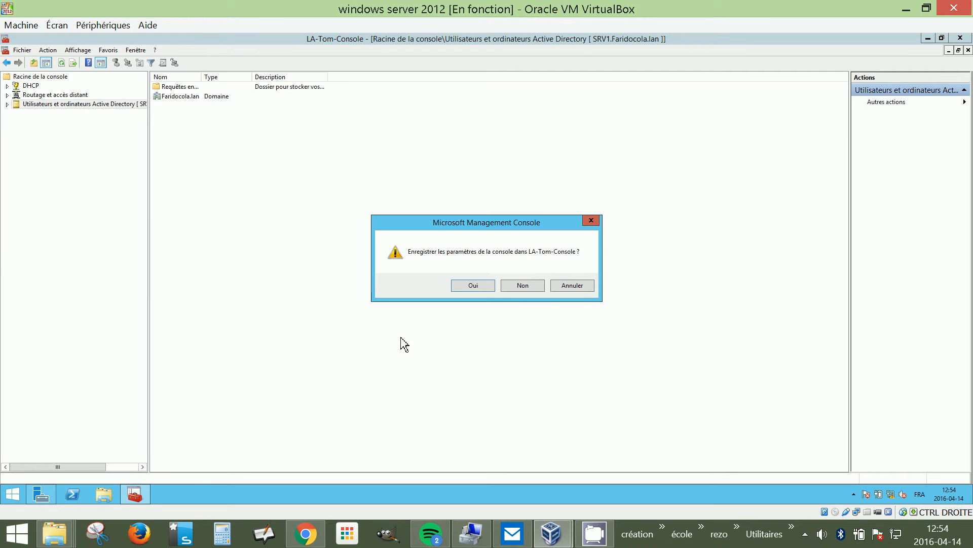
left_click(514, 288)
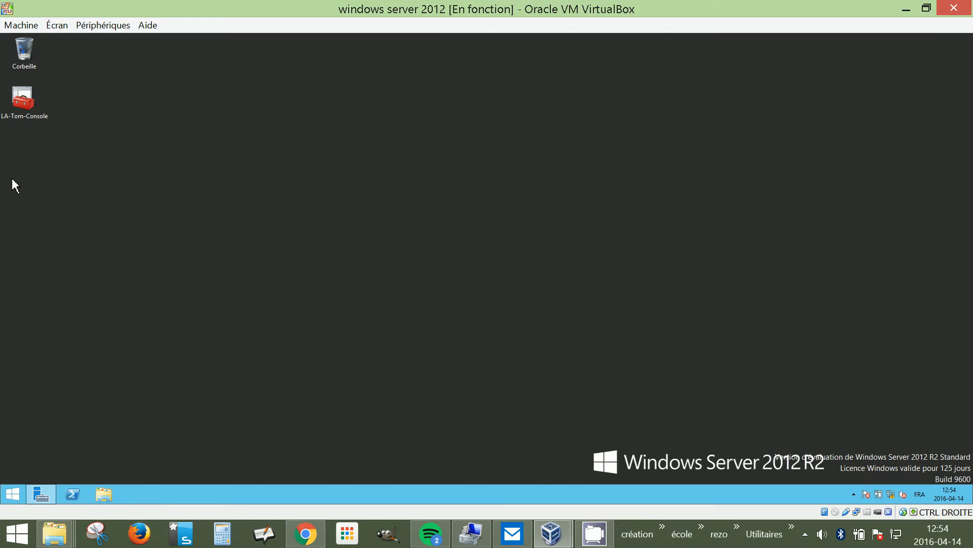
right_click(30, 103)
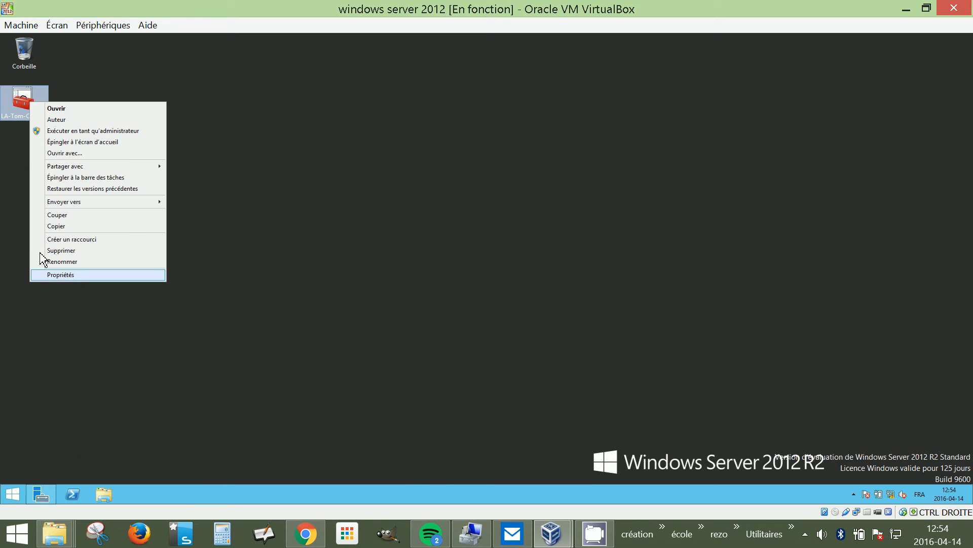
double_click(22, 118)
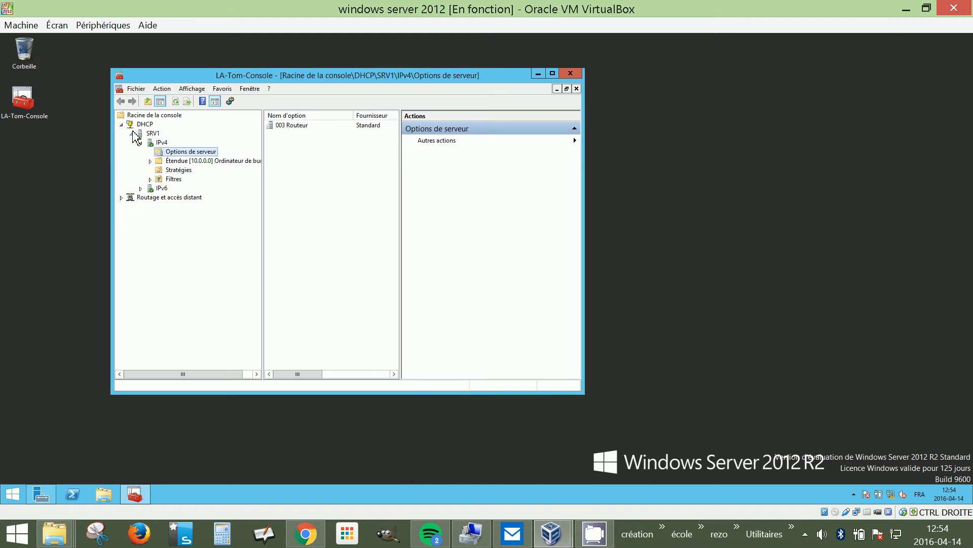
Step: Add the Utilisateurs et ordinateurs Active Directory snap-in to the root of LA-Tom-Console
left_click(136, 88)
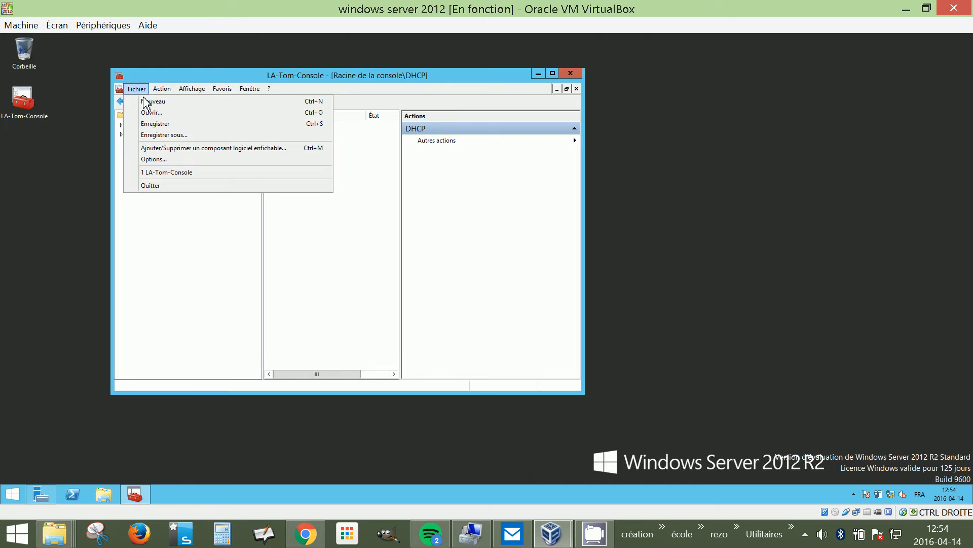
left_click(152, 149)
left_click_drag(300, 185, 305, 271)
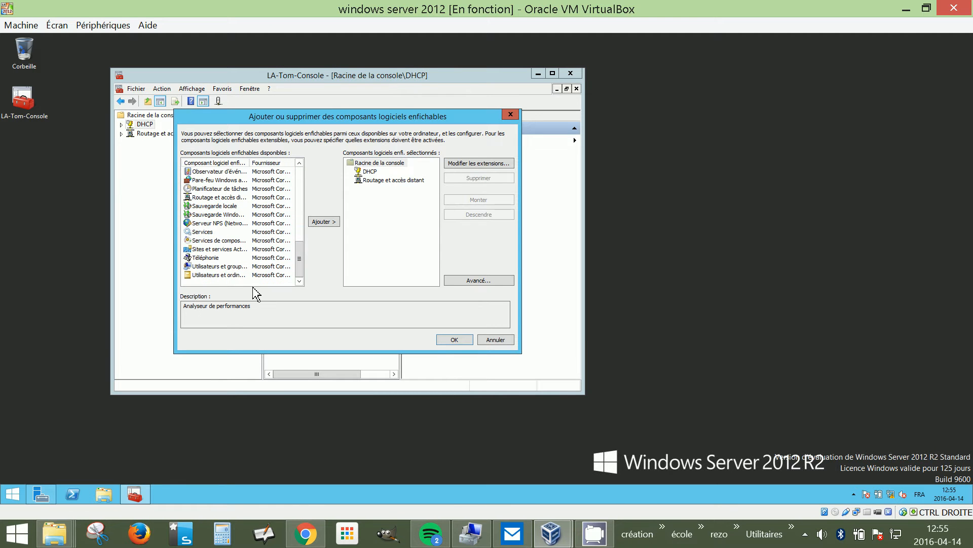
left_click(239, 275)
left_click(330, 222)
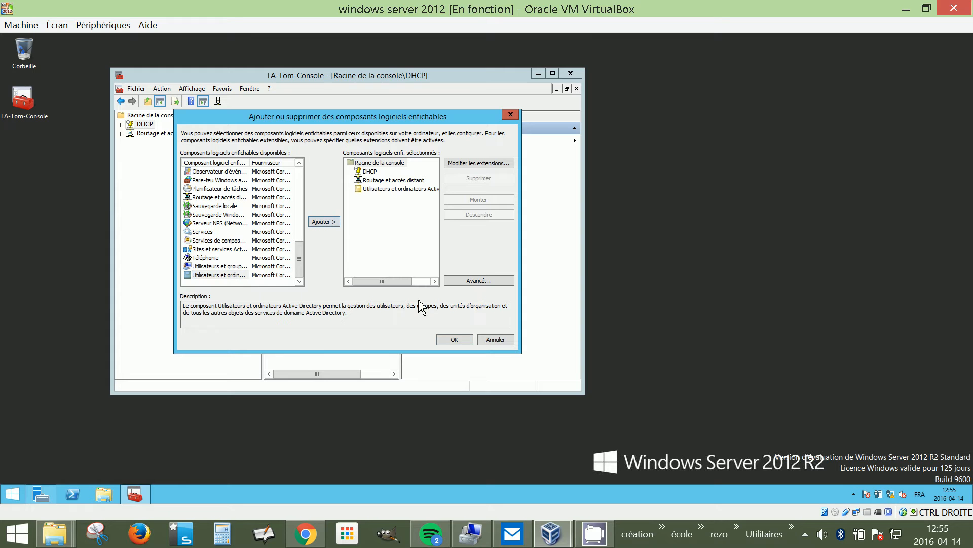
left_click(460, 340)
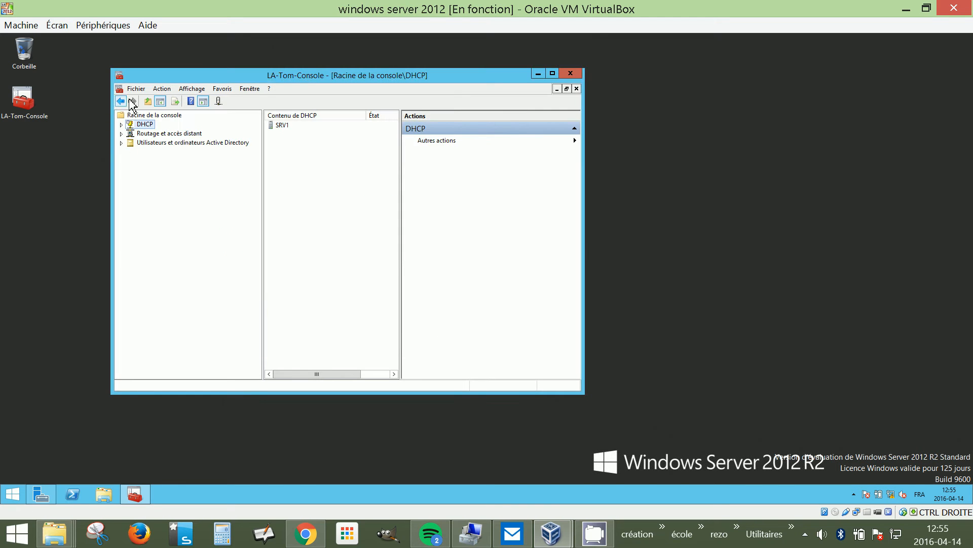
Step: Expand the Faridocola.lan domain and display the contents of the OU_President organizational unit
left_click(131, 160)
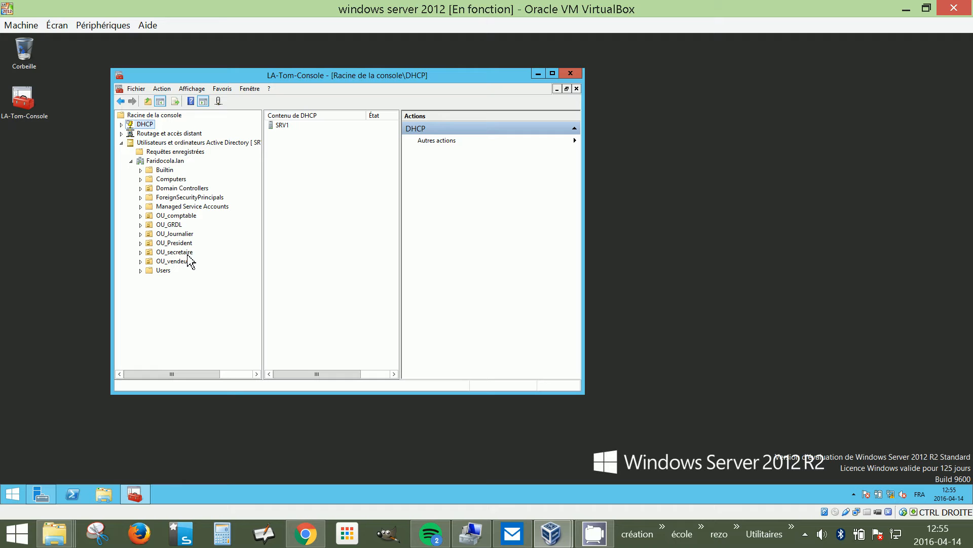
left_click(185, 243)
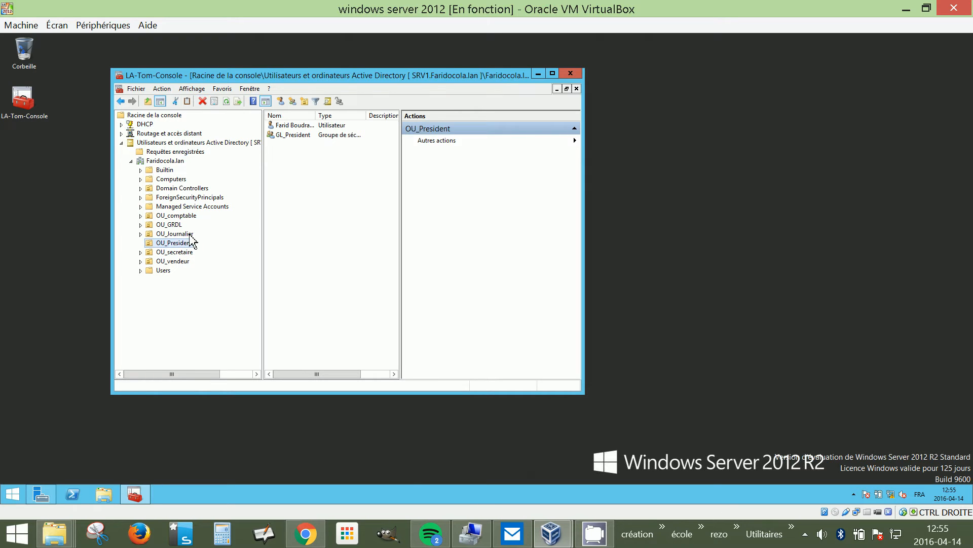
Step: Discard the console changes by closing LA-Tom-Console without saving, and open it again
left_click(571, 73)
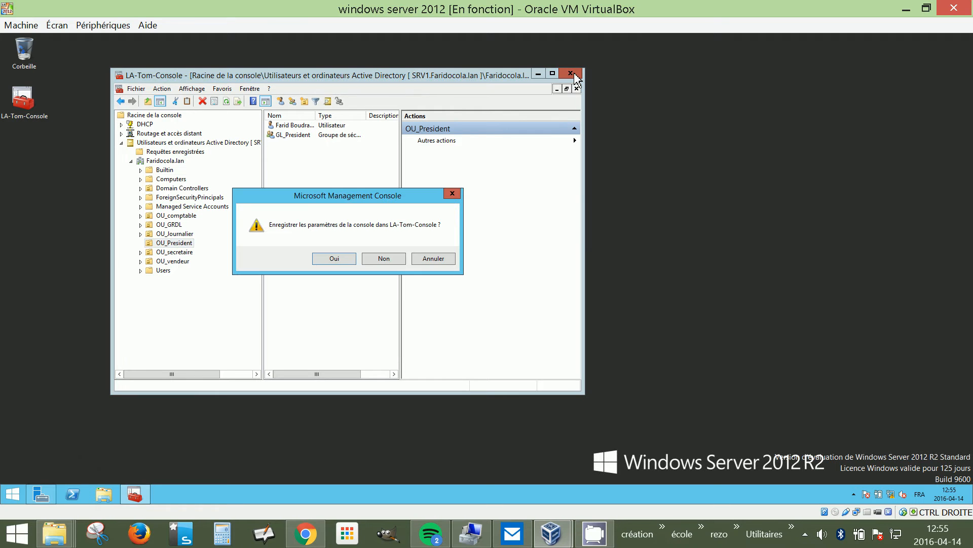
left_click(384, 258)
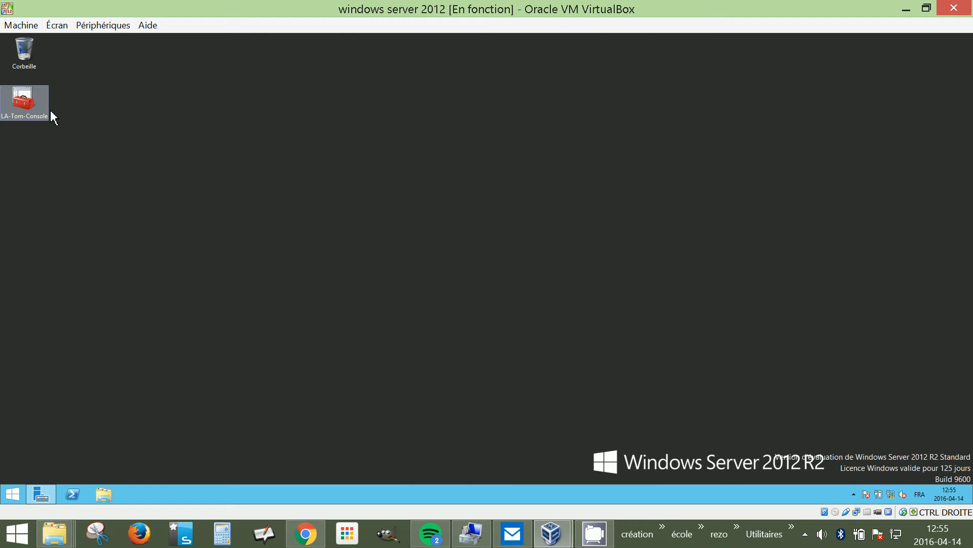
double_click(25, 102)
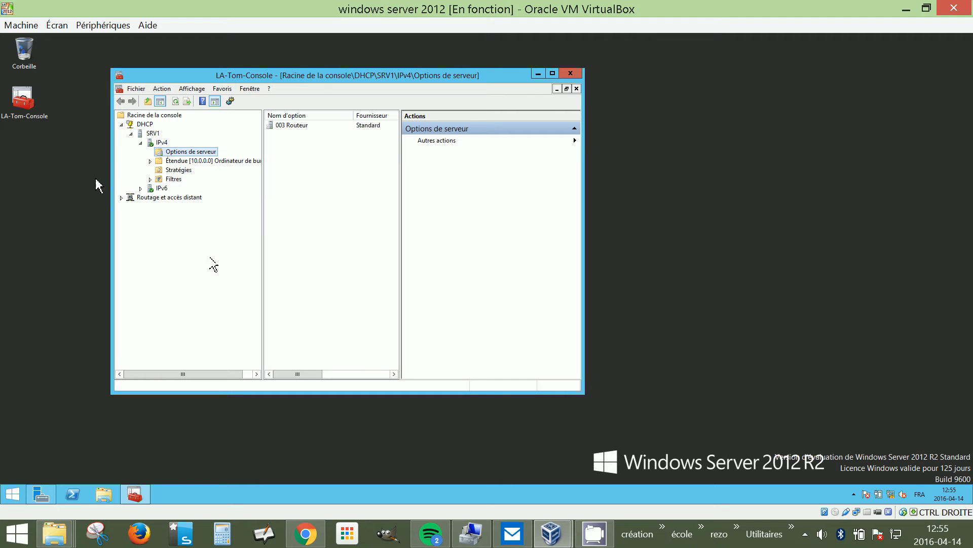
Step: Collapse the DHCP node and select Utilisateurs et ordinateurs Active Directory as an additional snap-in for the console
left_click(121, 124)
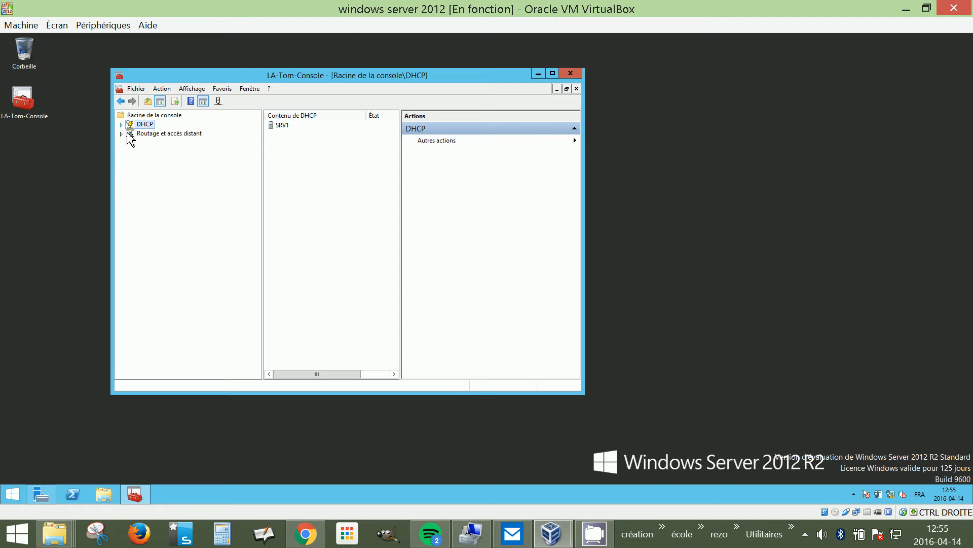
left_click(136, 88)
left_click(167, 148)
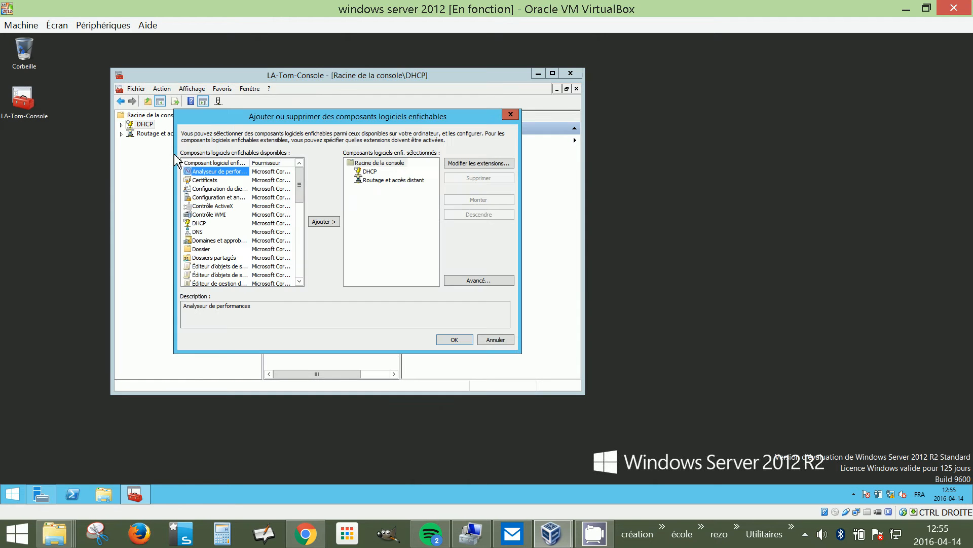
left_click_drag(299, 185, 310, 215)
left_click(226, 275)
left_click(323, 222)
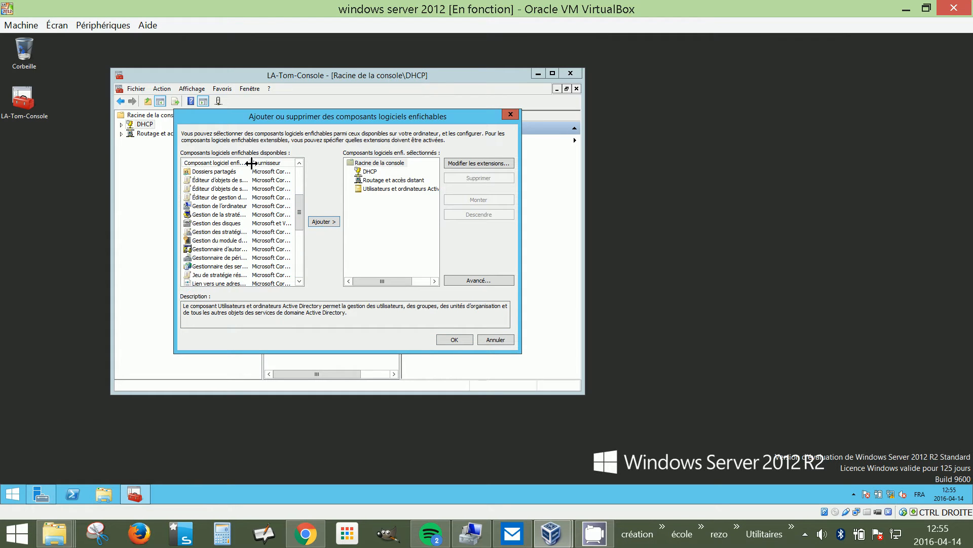
Step: Add the Gestion des stratégies de groupe snap-in as well and apply the snap-in selection to the console
left_click_drag(251, 163, 273, 163)
left_click(245, 231)
left_click(323, 222)
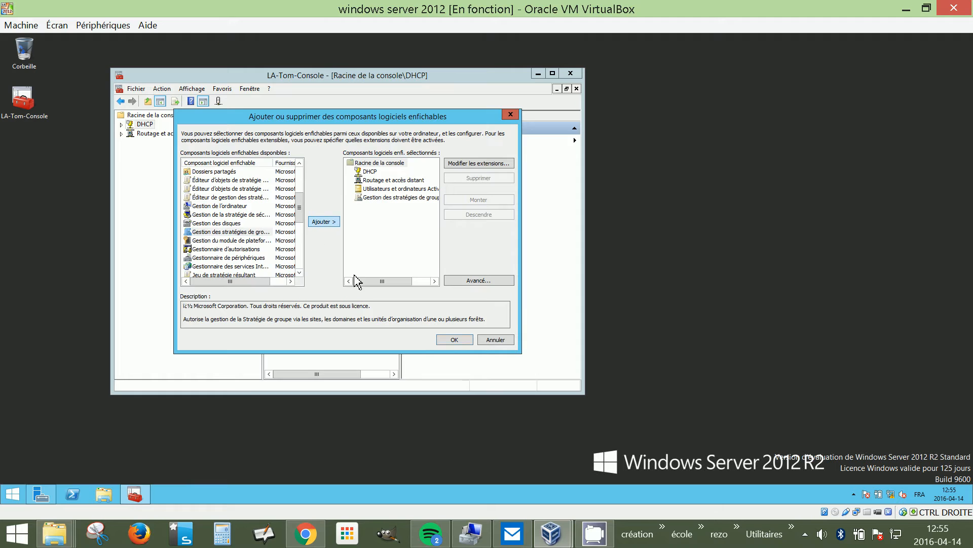
left_click(453, 340)
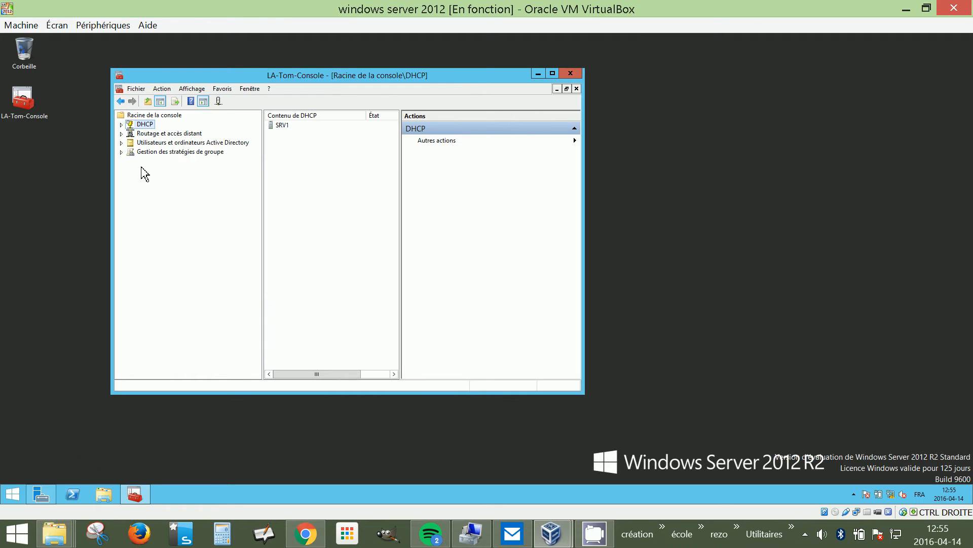
Step: Expand the Faridocola.lan domain under both Utilisateurs et ordinateurs Active Directory and Gestion des stratégies de groupe to compare their organizational units
left_click(122, 143)
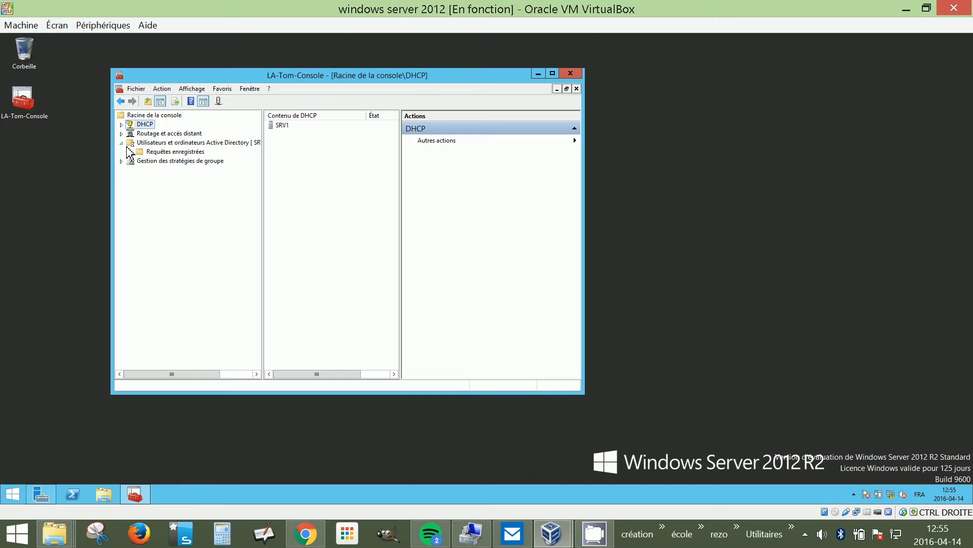
left_click(131, 161)
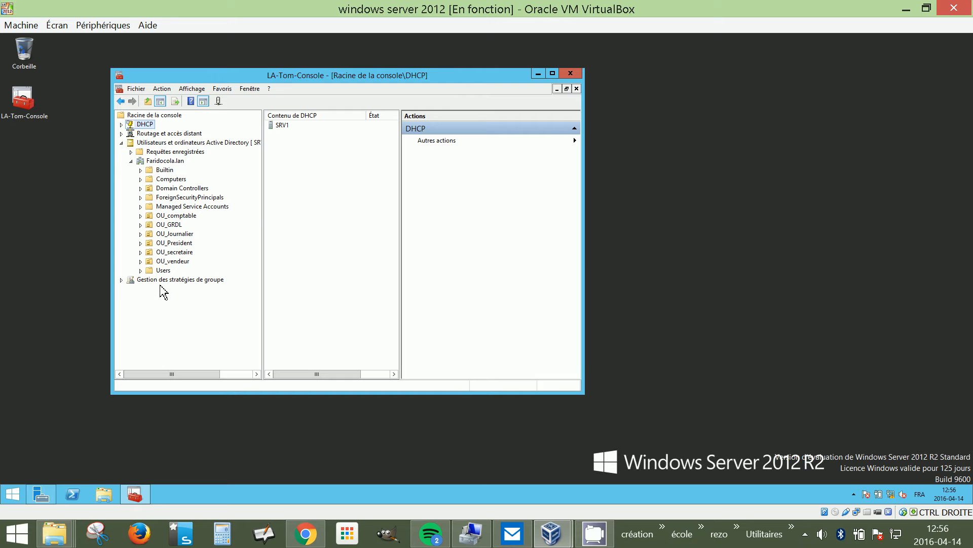
left_click(121, 280)
left_click(132, 290)
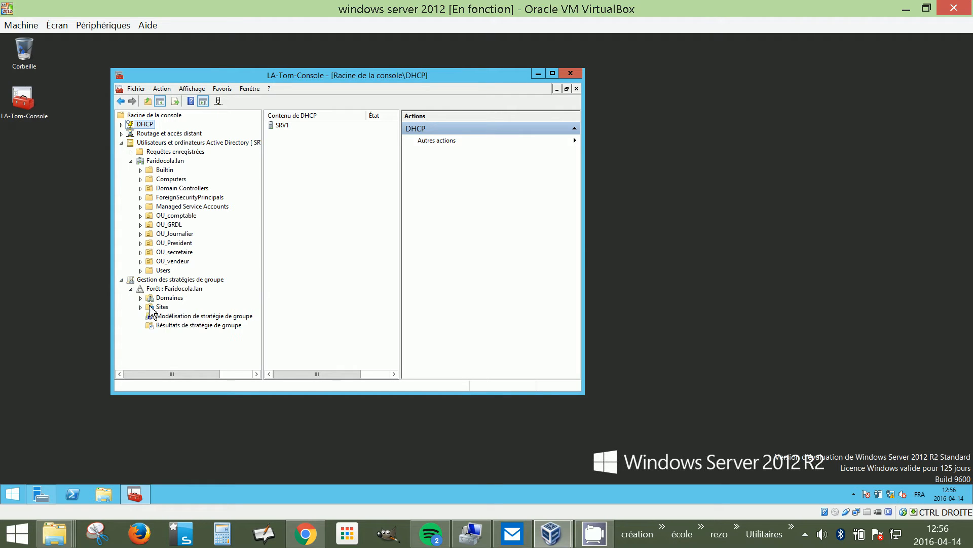
left_click(141, 297)
left_click(150, 307)
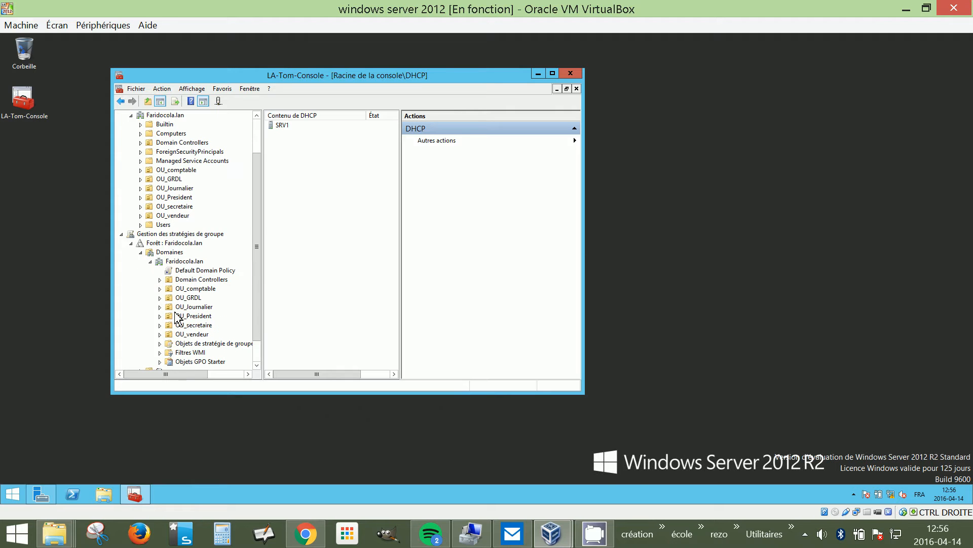
left_click_drag(260, 253, 261, 305)
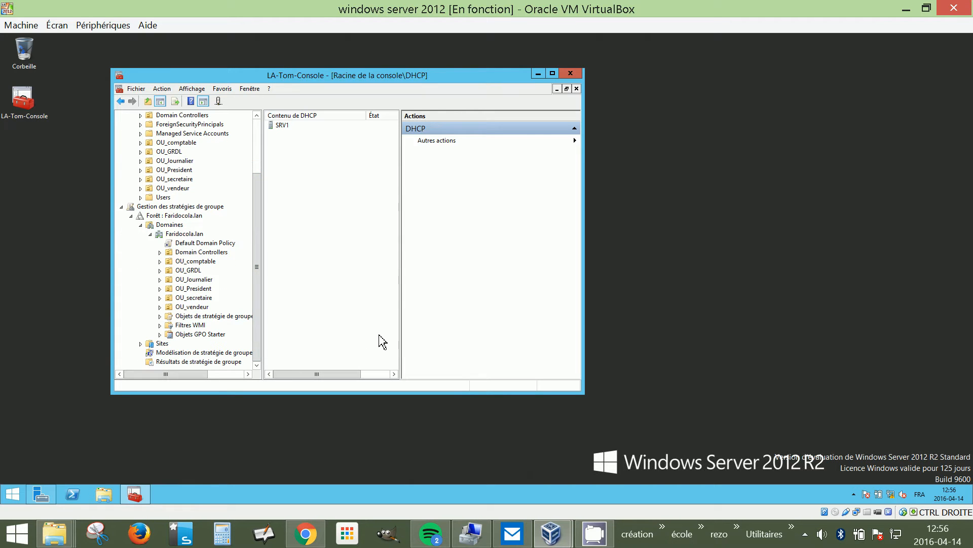
Step: Create a GPO named GPO_PAS DE PANNEAU, linked to the Faridocola.lan domain under Gestion des stratégies de groupe
left_click_drag(257, 269, 260, 247)
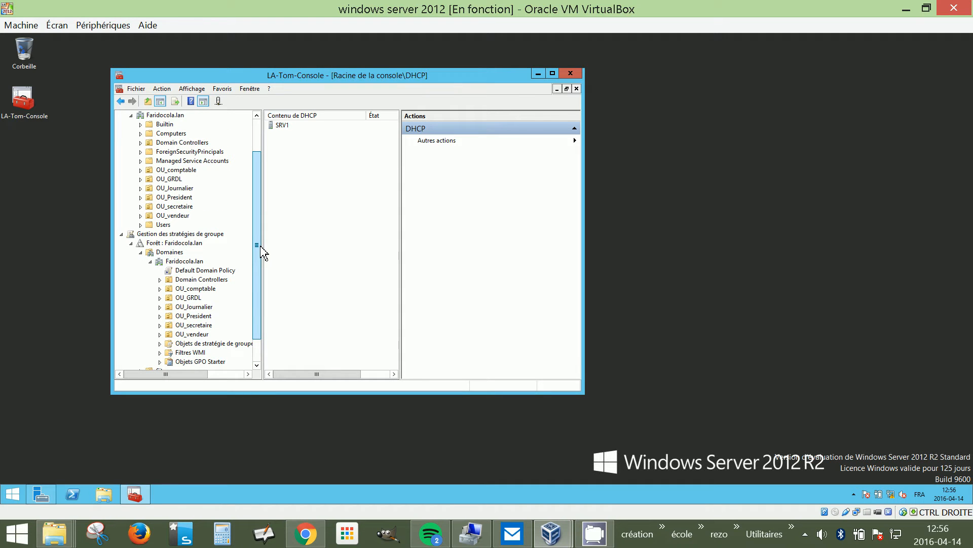
left_click_drag(264, 252, 262, 252)
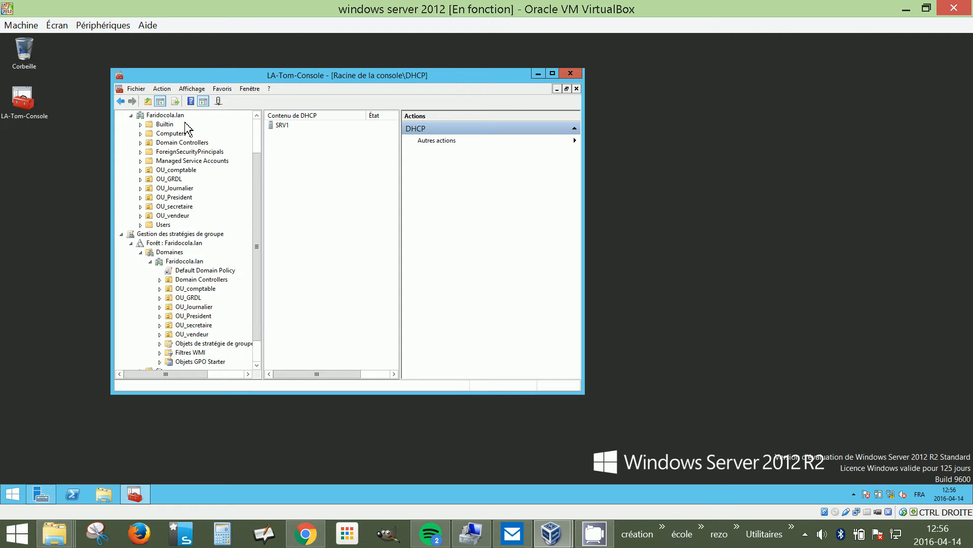
left_click_drag(262, 199, 256, 243)
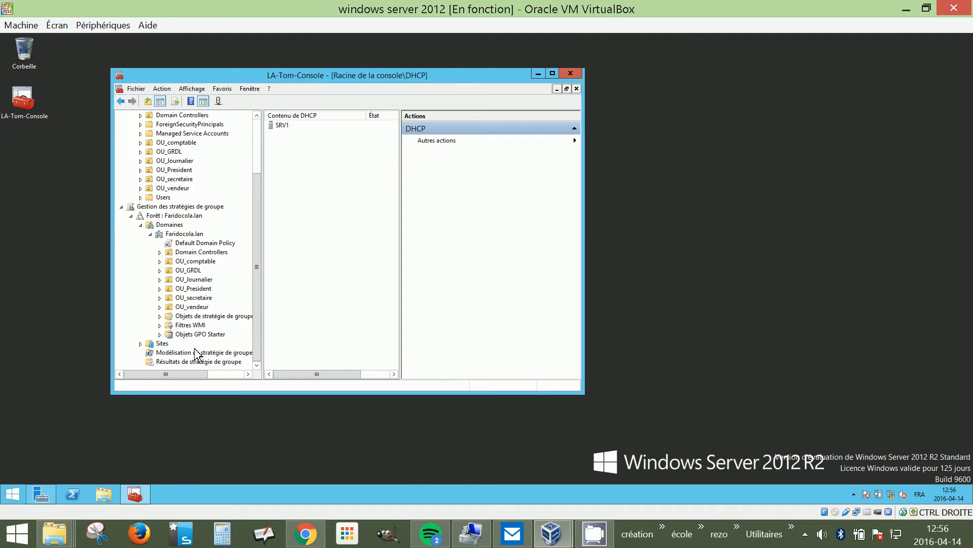
left_click_drag(263, 298, 261, 297)
right_click(183, 244)
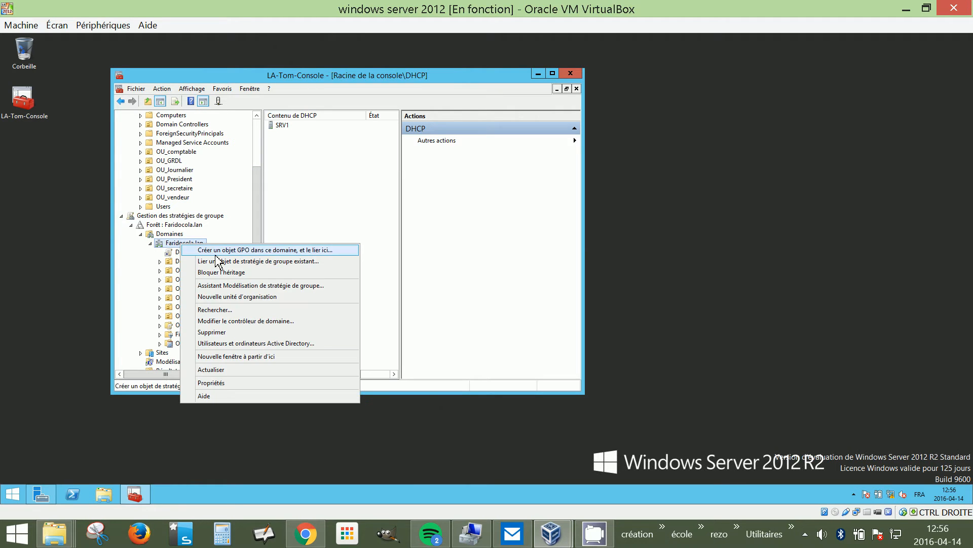
left_click(188, 249)
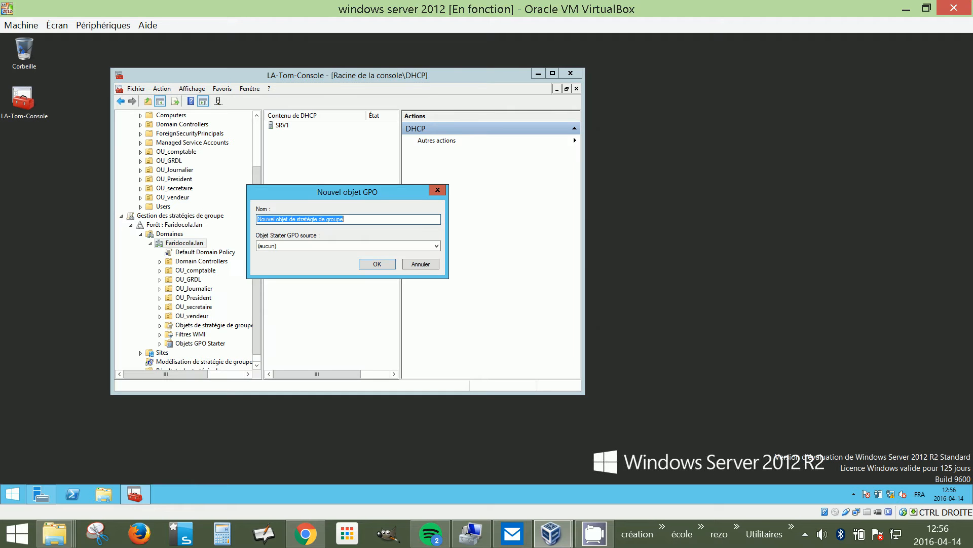
type("PAS DE PA")
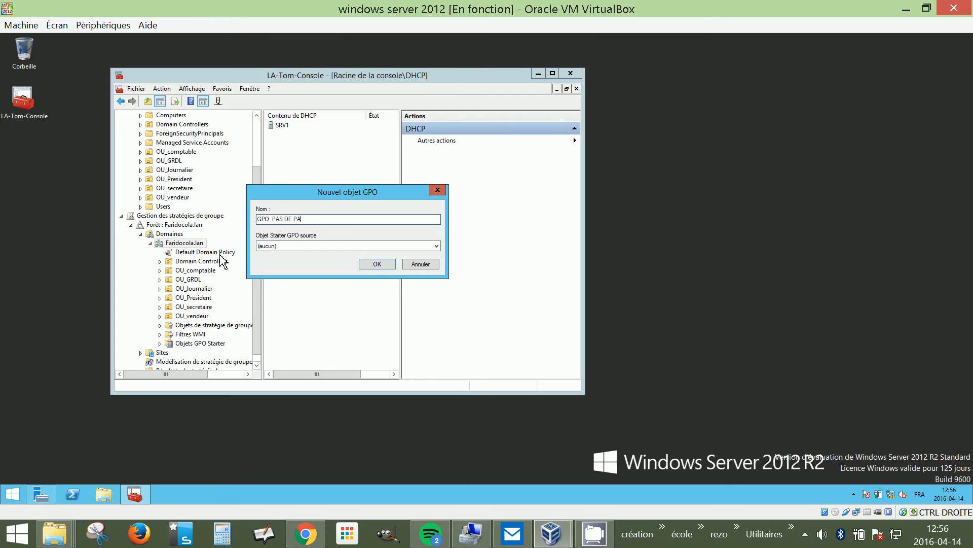
type("NNEAU")
key("Return")
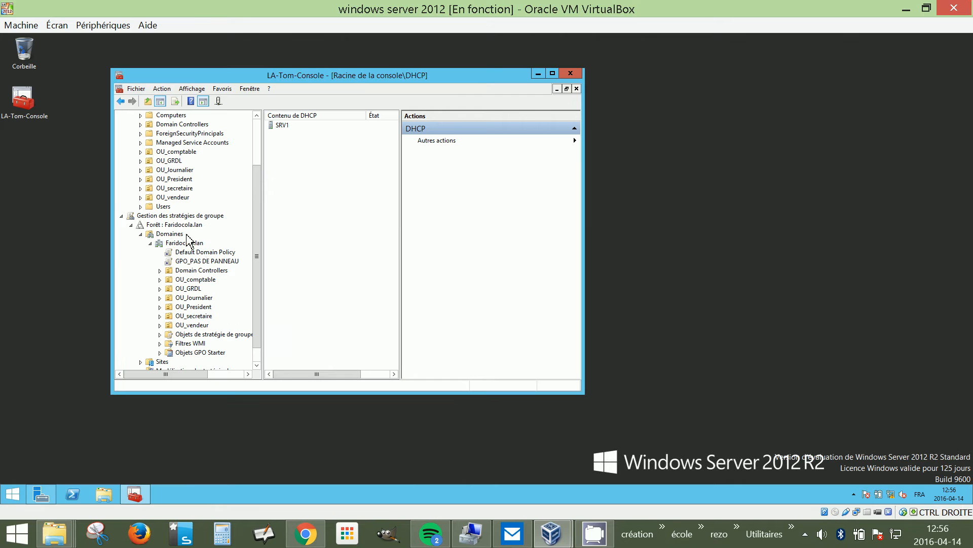
Step: Open GPO_PAS DE PANNEAU for editing and show the Panneau de configuration settings in the user configuration's Modèles d'administration policies
right_click(205, 263)
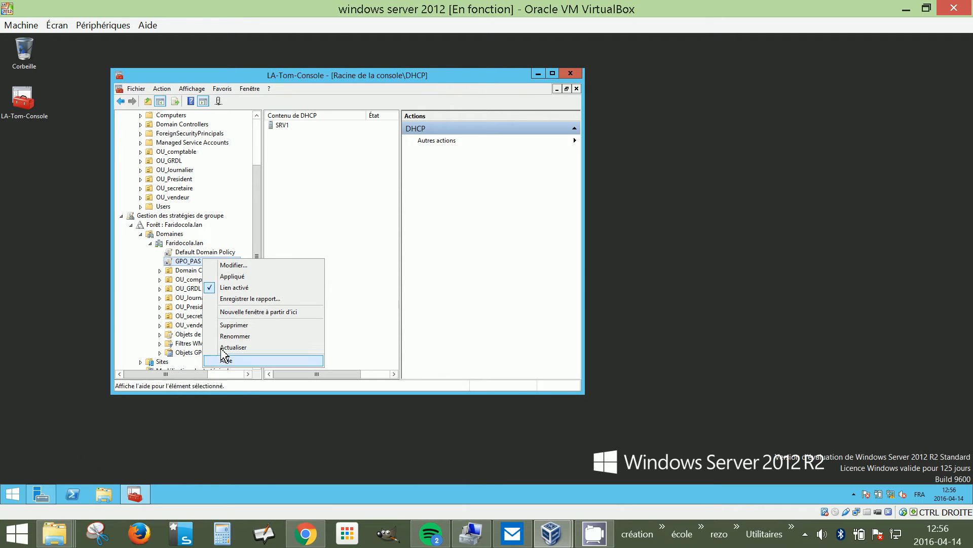
left_click(233, 265)
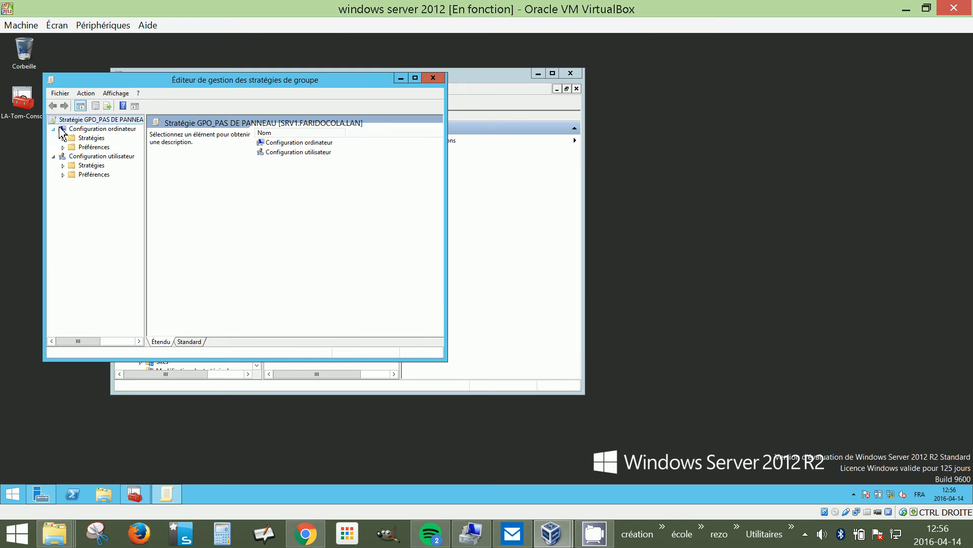
left_click(63, 166)
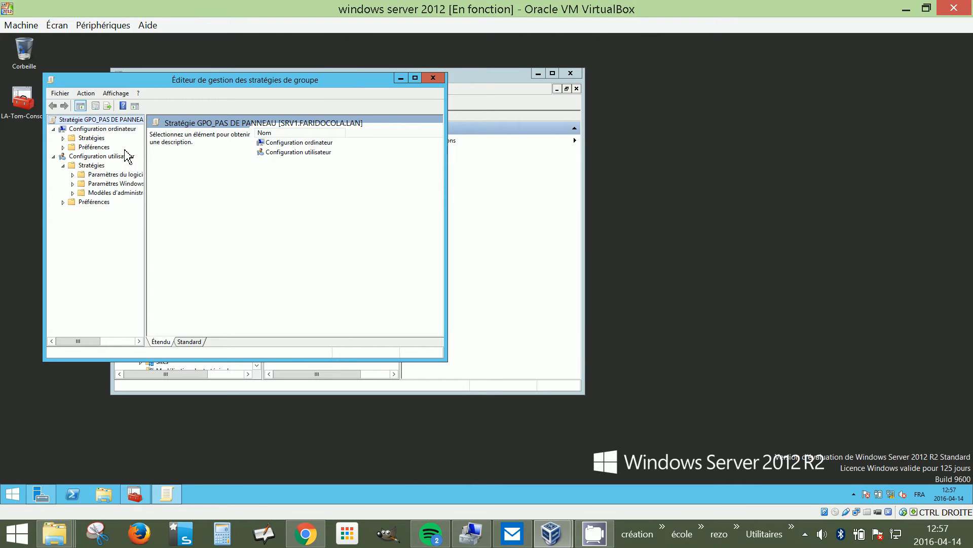
left_click(72, 193)
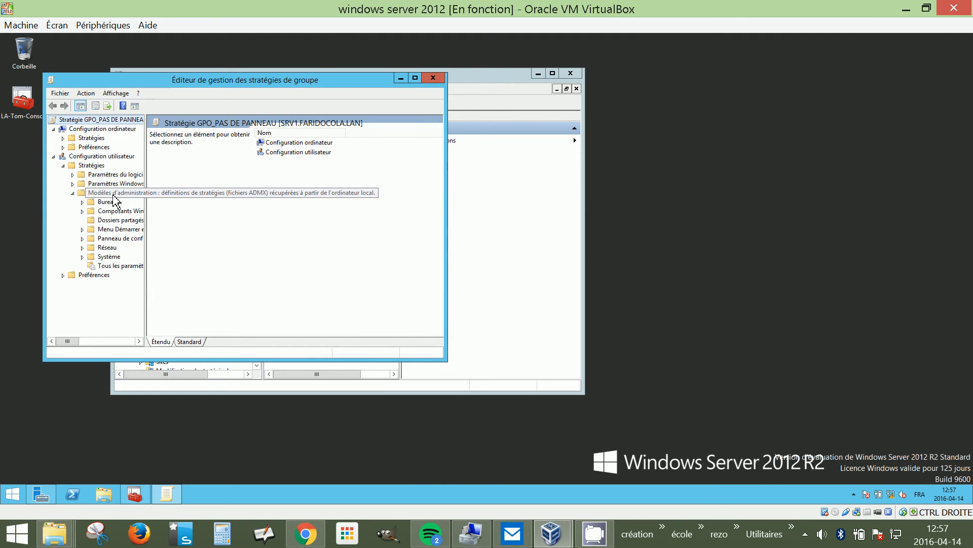
left_click(116, 240)
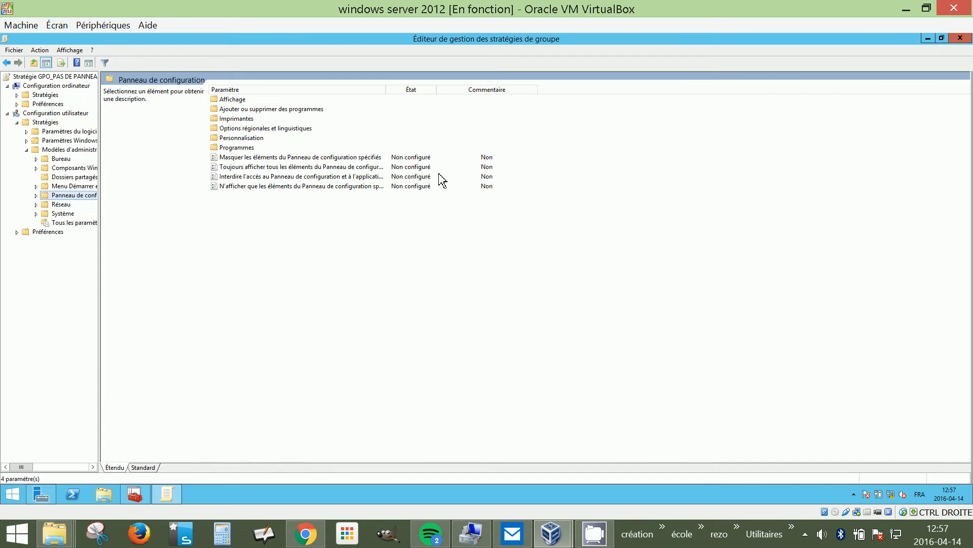
Step: Set the policy Interdire l'accès au Panneau de configuration et à l'application Paramètres du PC to Activé and close the policy editor
left_click(320, 177)
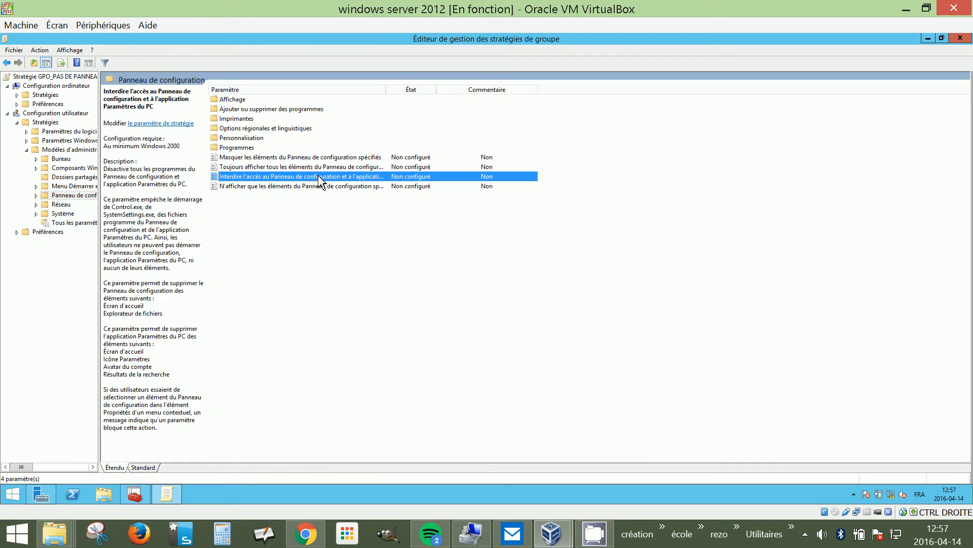
right_click(319, 178)
left_click(340, 181)
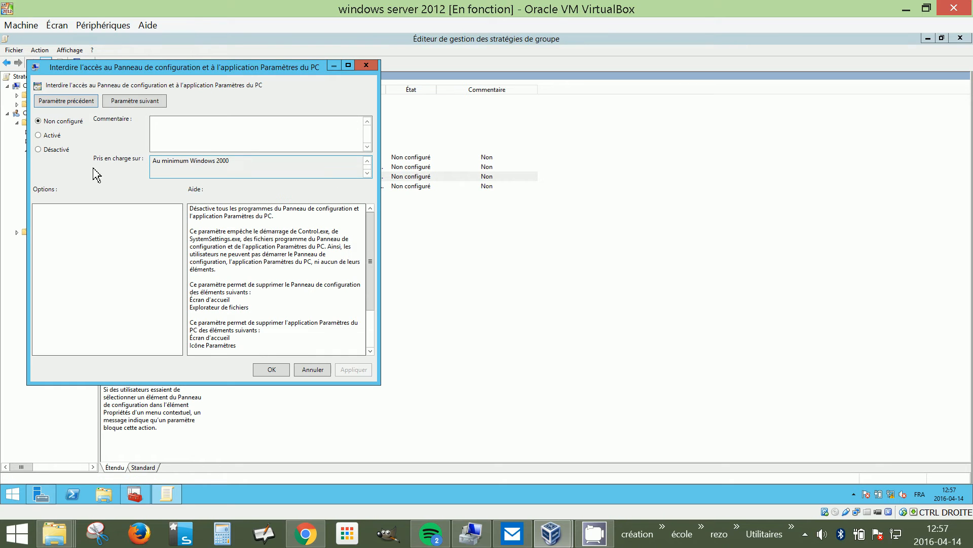
left_click(48, 135)
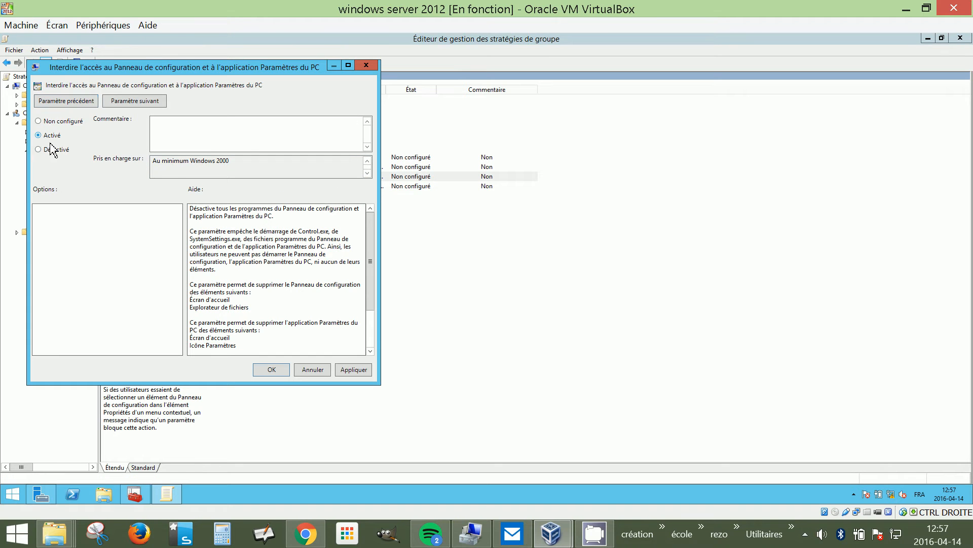
left_click(270, 370)
mouse_move(964, 40)
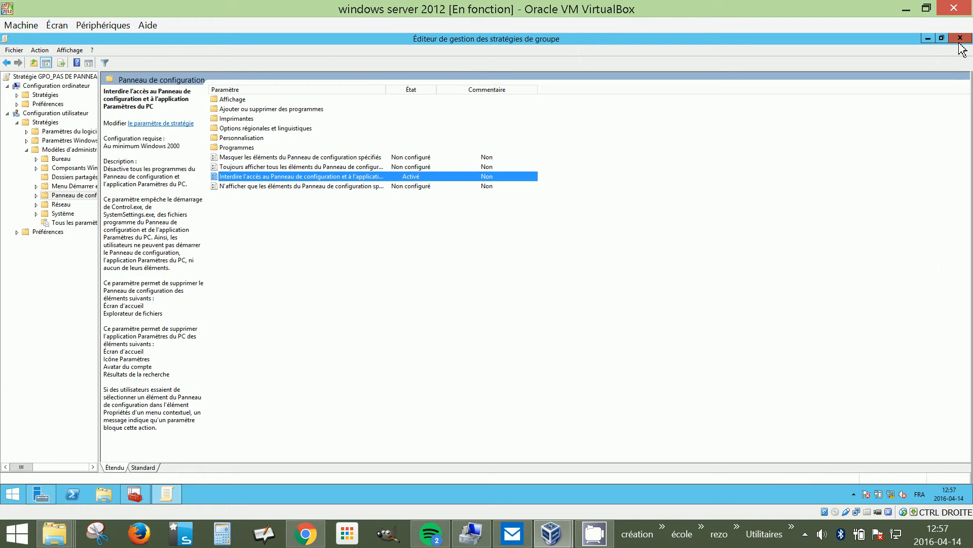
left_click(959, 39)
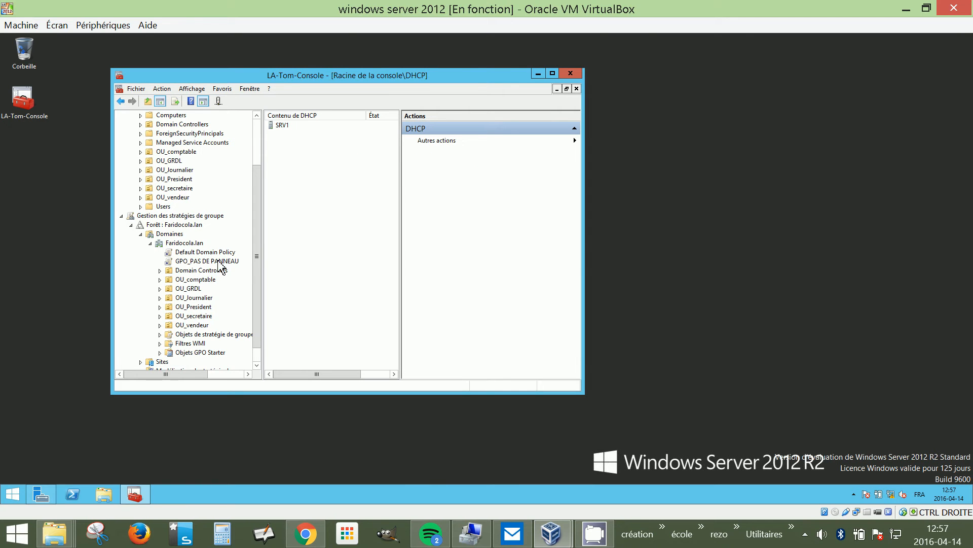
Step: Examine the accounts in the Users container of Faridocola.lan, and collapse the domain under Utilisateurs et ordinateurs Active Directory
mouse_move(259, 247)
left_mouse_down()
mouse_move(263, 213)
mouse_move(263, 243)
mouse_move(263, 223)
mouse_move(263, 234)
left_mouse_up()
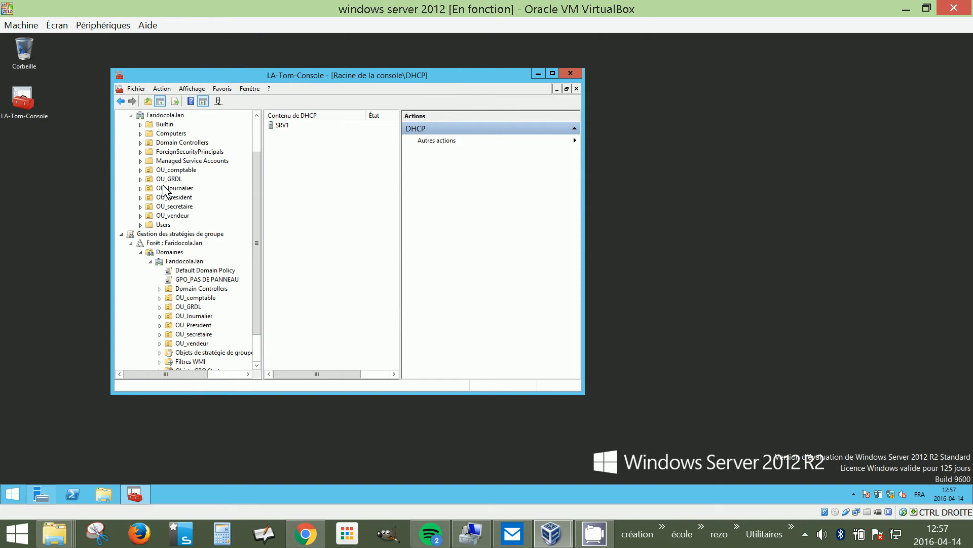
left_click(164, 224)
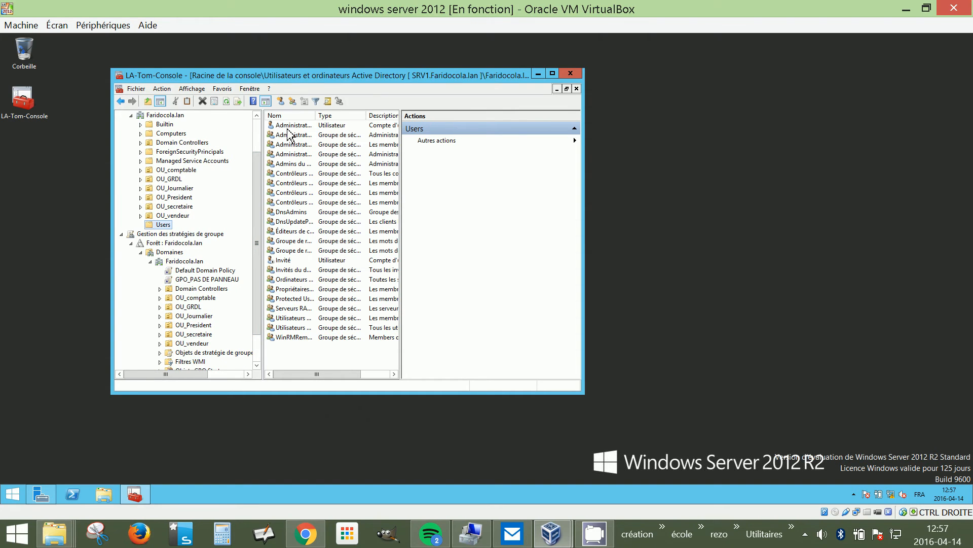
left_click(12, 494)
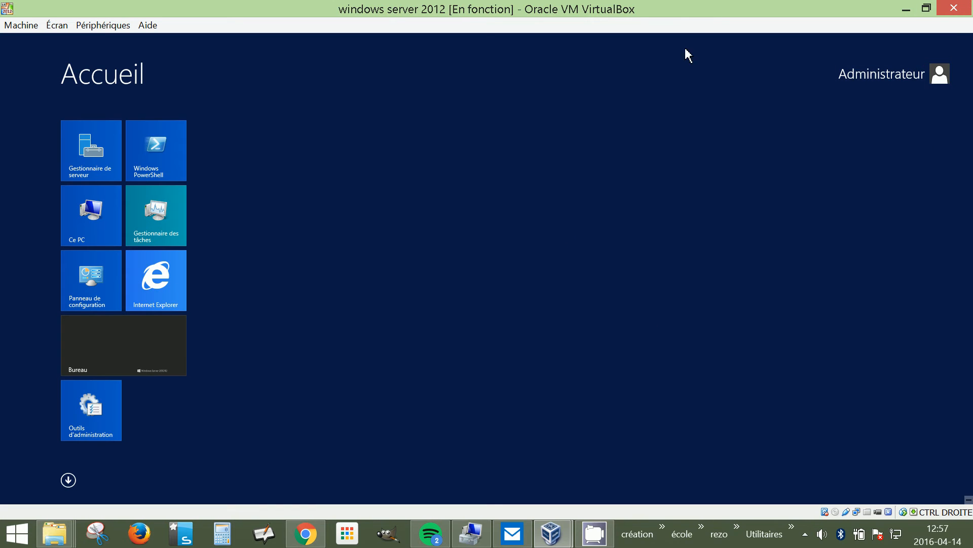
left_click(646, 298)
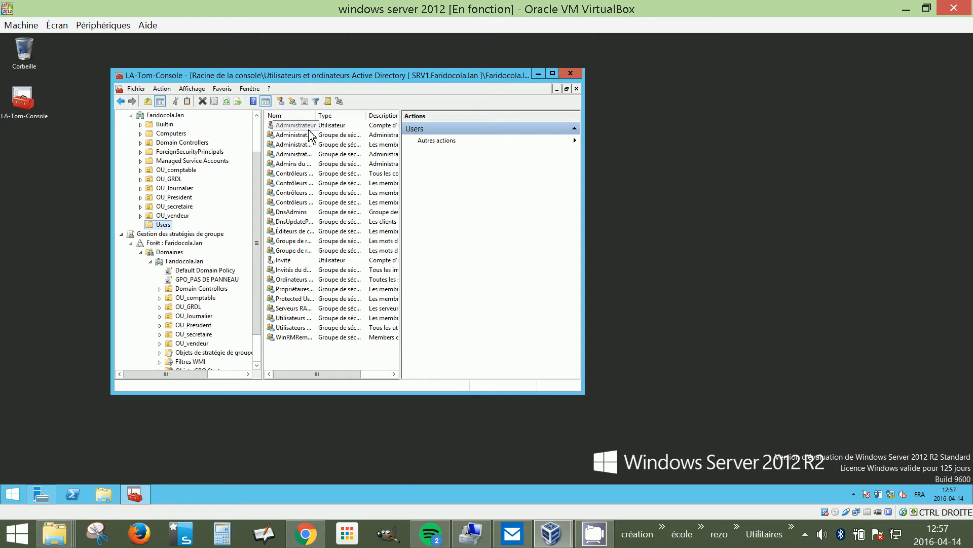
left_click_drag(257, 229, 258, 224)
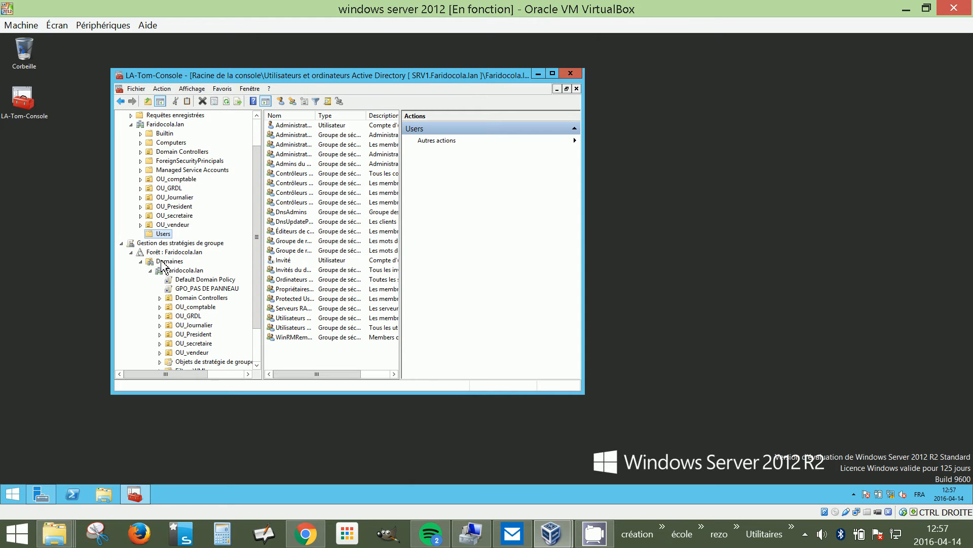
left_click(131, 125)
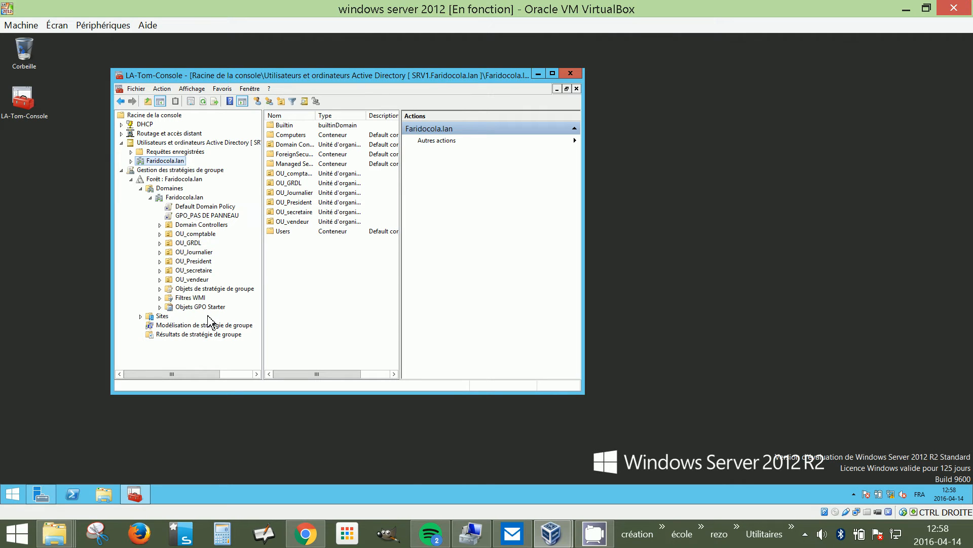
Step: Force a Group Policy update with gpupdate /force in a command prompt, and close the prompt
left_click(19, 501)
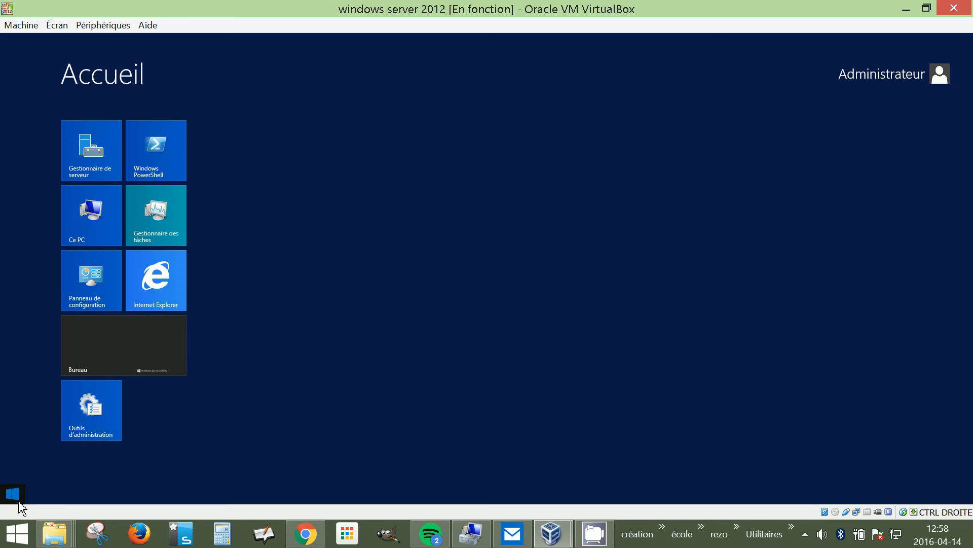
left_click(19, 502)
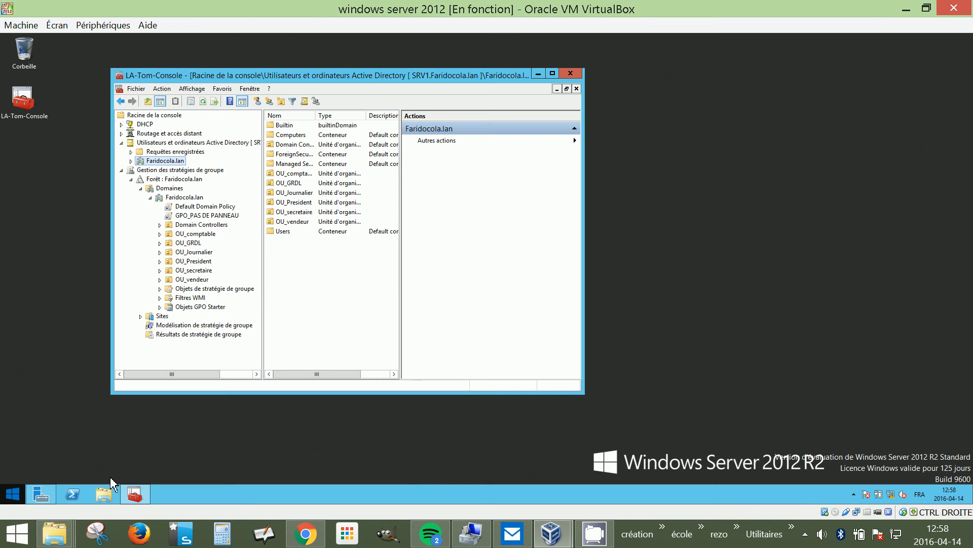
key("super+r")
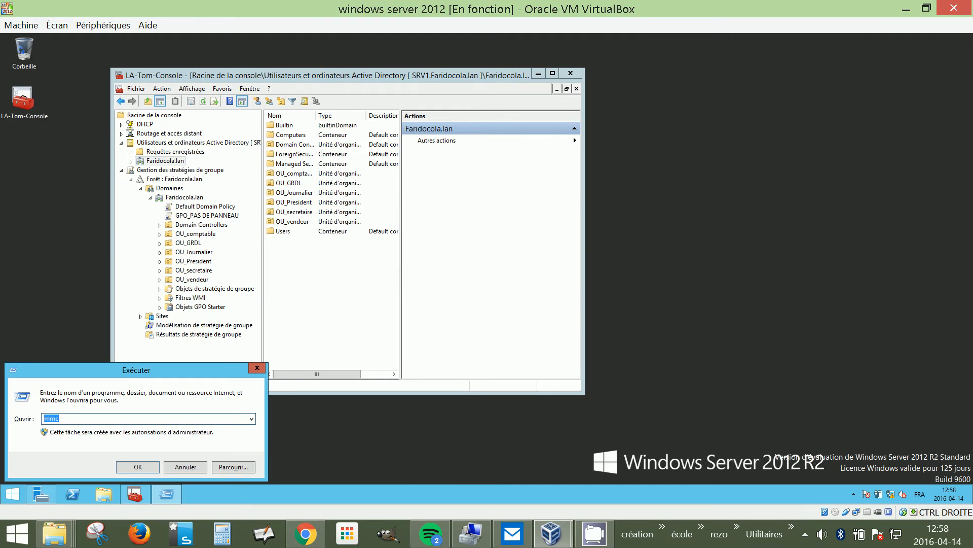
key("Return")
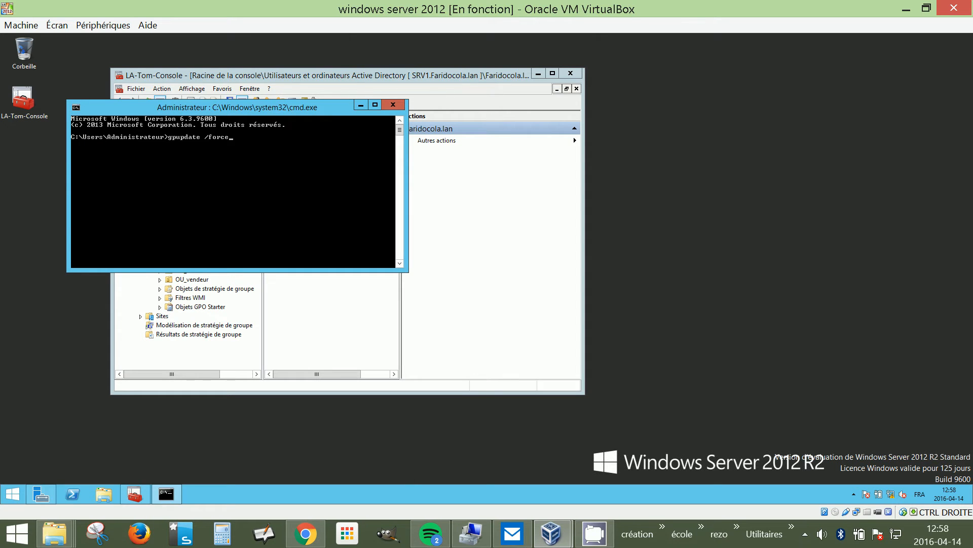
key("Return")
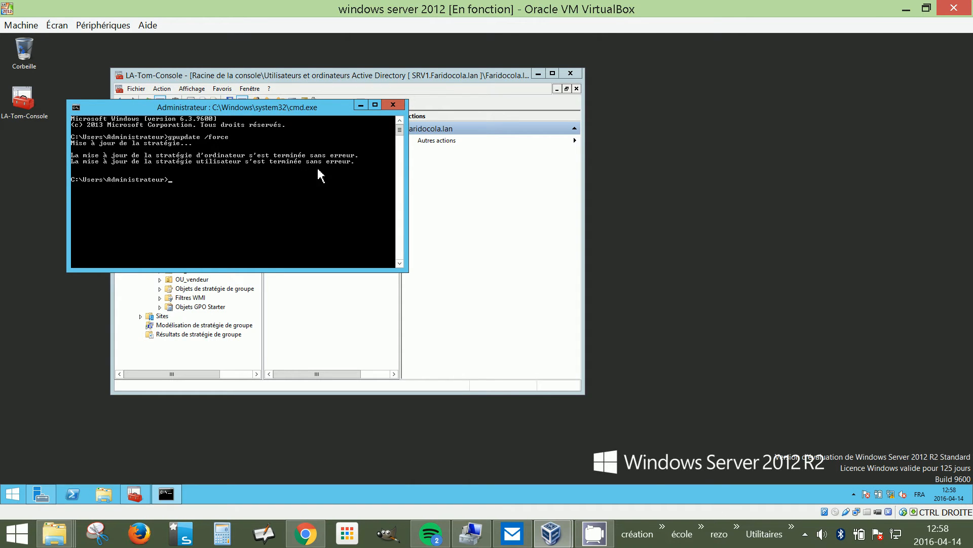
left_click(401, 105)
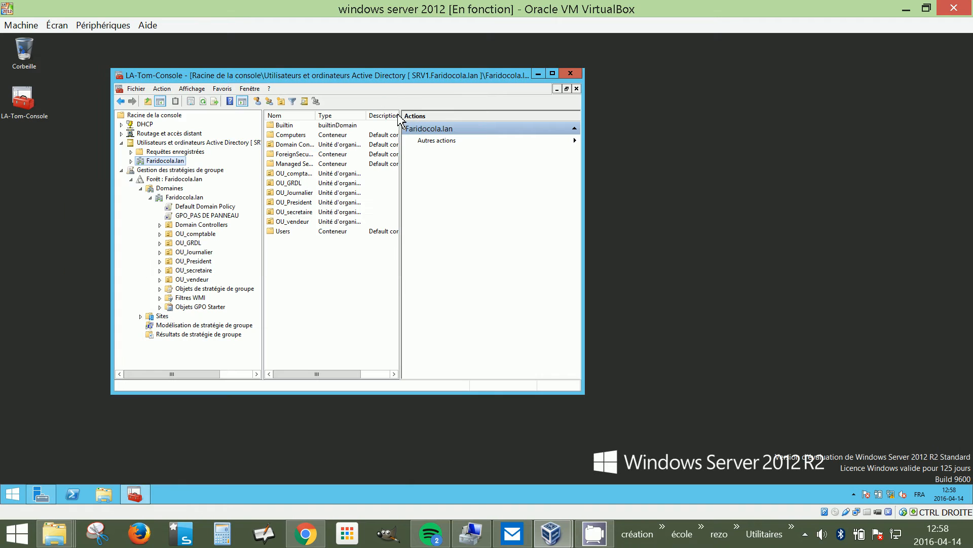
Step: Test the restriction by trying to open the Control Panel with the control command
left_click(14, 497)
left_click(13, 494)
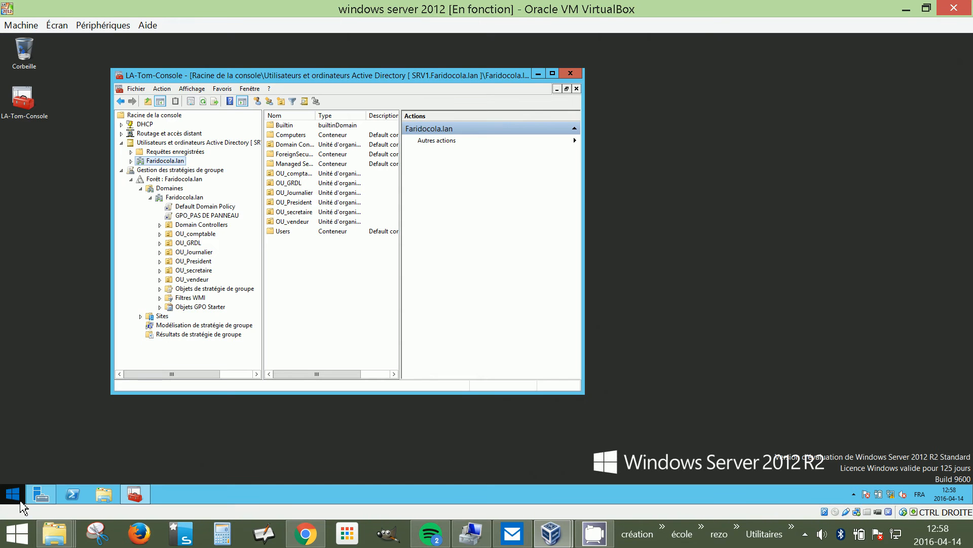
key("super+r")
type("control")
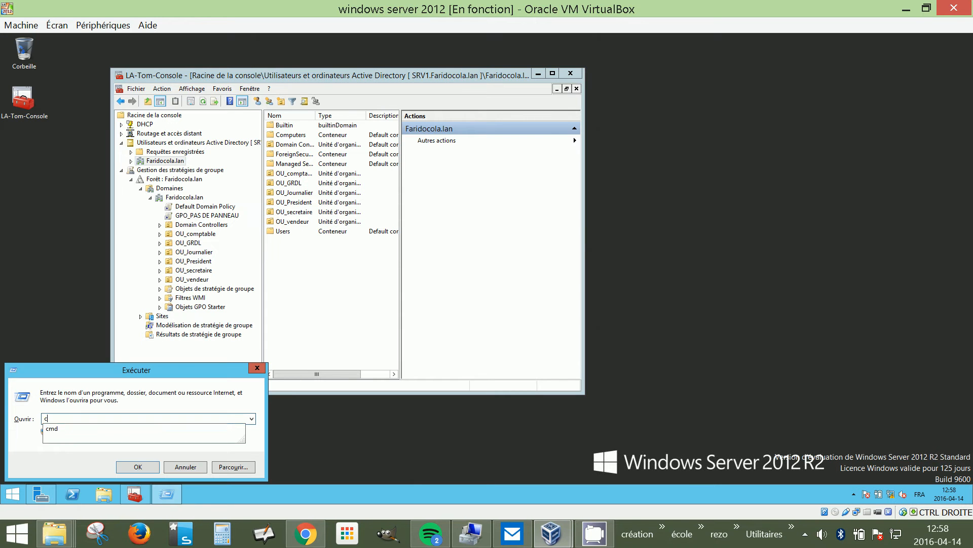
key("Return")
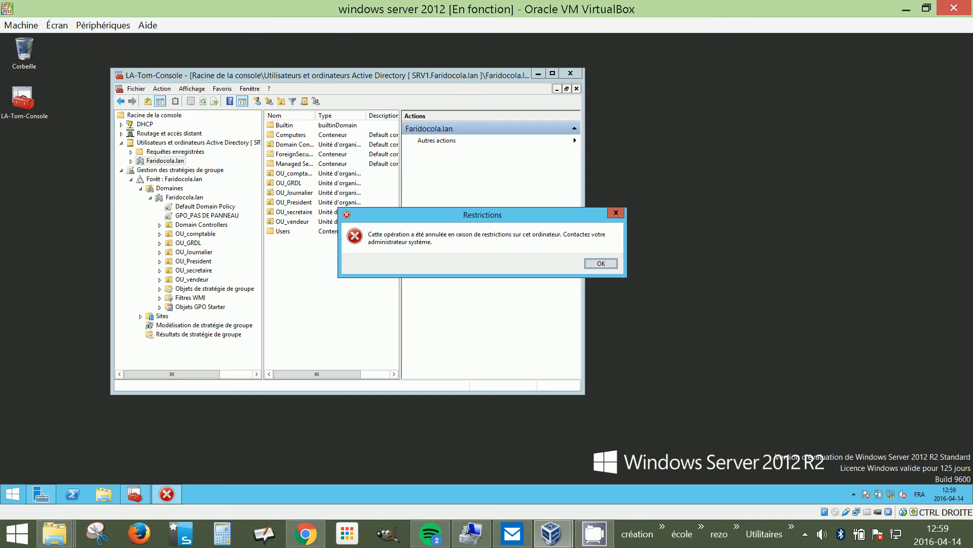
left_click(601, 263)
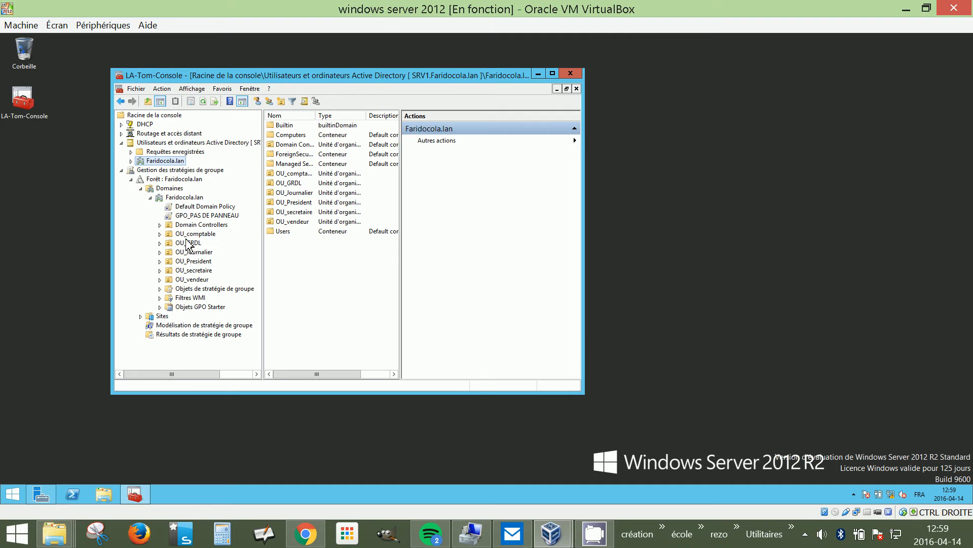
Step: Collapse Gestion des stratégies de groupe and expand the Faridocola.lan domain under Utilisateurs et ordinateurs Active Directory
left_click(121, 171)
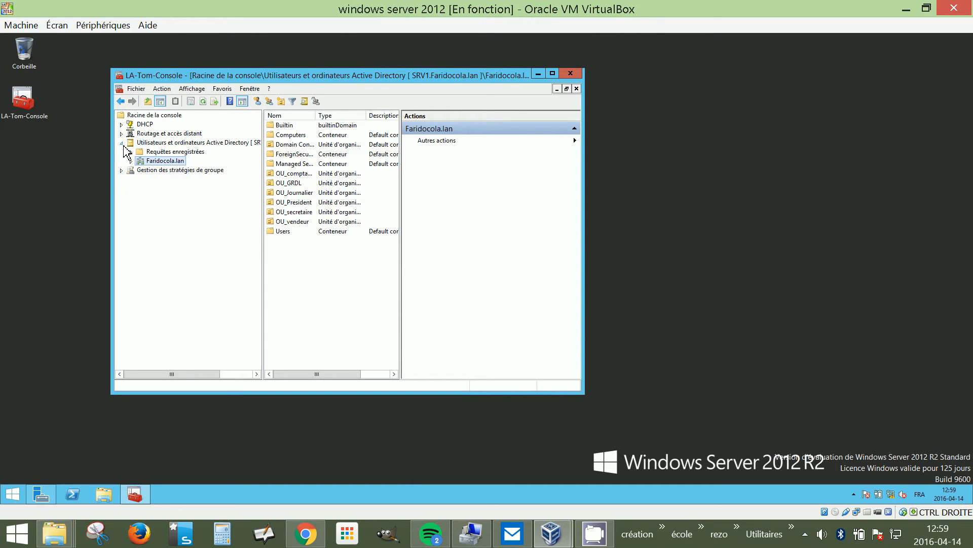
left_click(131, 143)
left_click(131, 161)
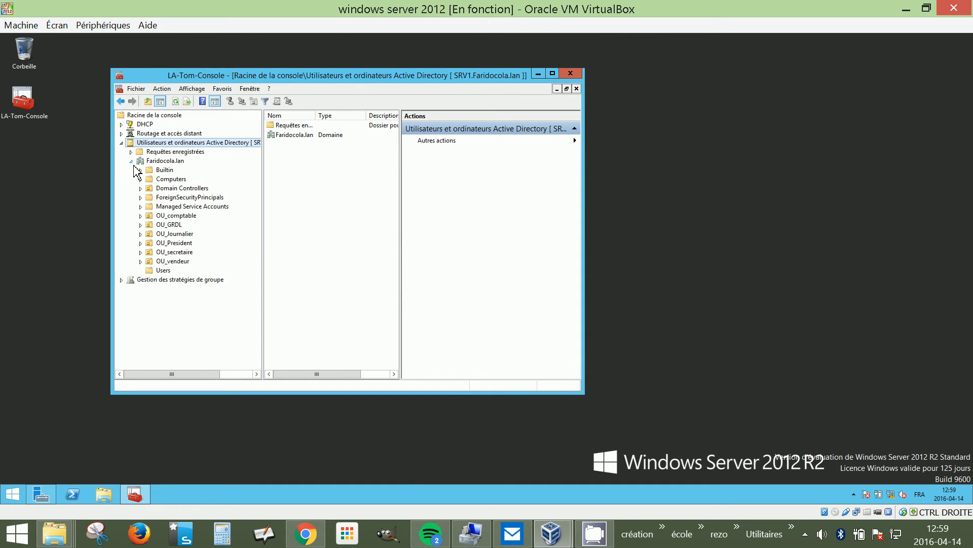
Step: Create an organizational unit named OU_Faridocola directly under the Faridocola.lan domain, keeping accidental deletion protection enabled
right_click(162, 146)
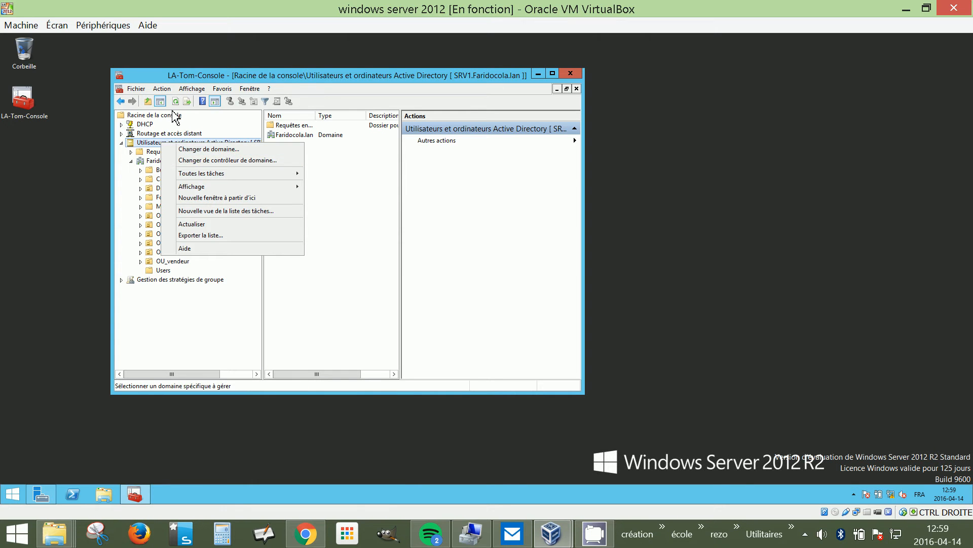
left_click(149, 159)
left_click(153, 162)
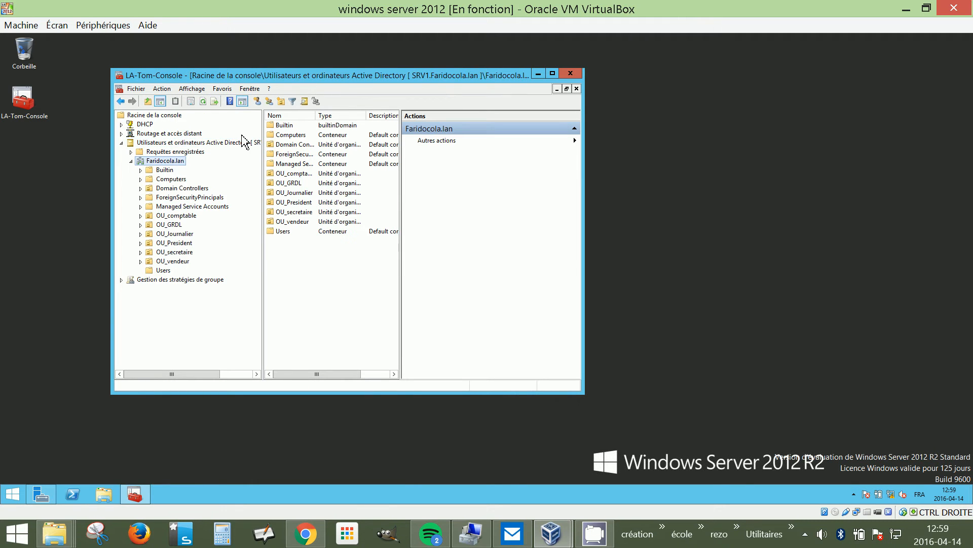
left_click(279, 103)
type("OU_Farido")
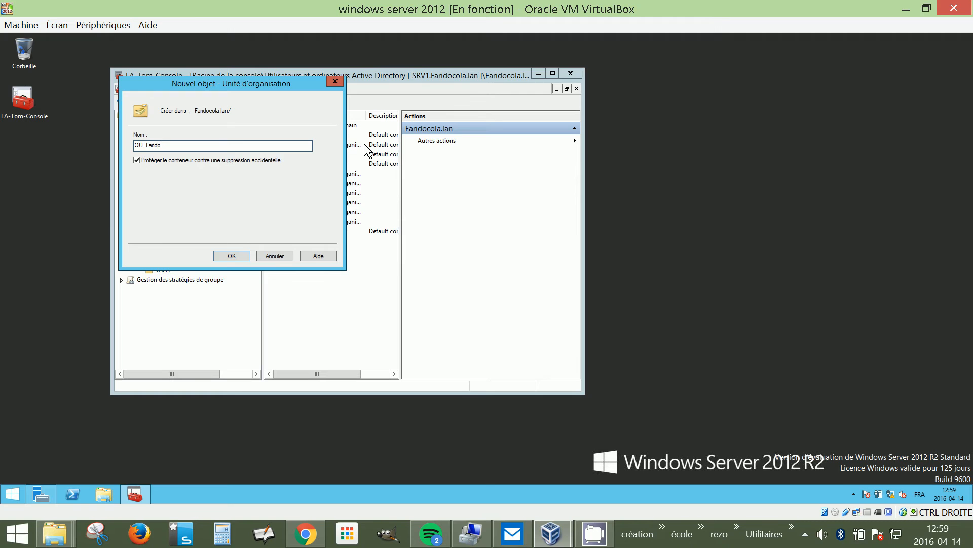
type("cola")
key("Return")
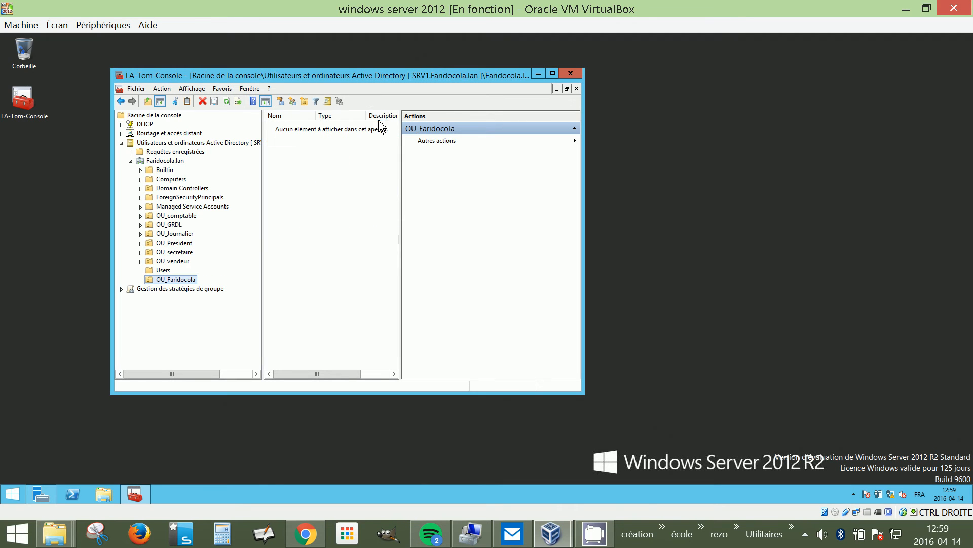
Step: Try to move OU_comptable into OU_Faridocola
left_click_drag(184, 217, 179, 283)
key("Return")
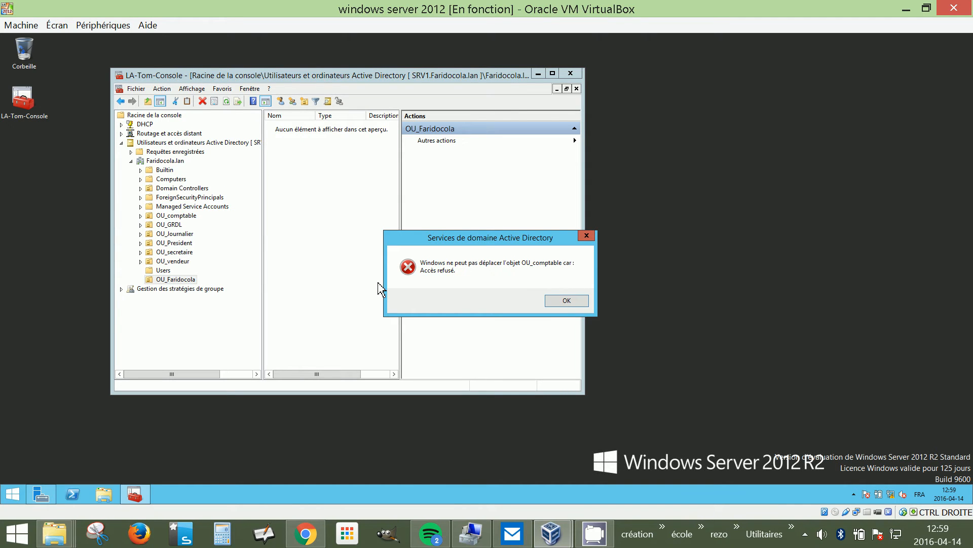
left_click(576, 303)
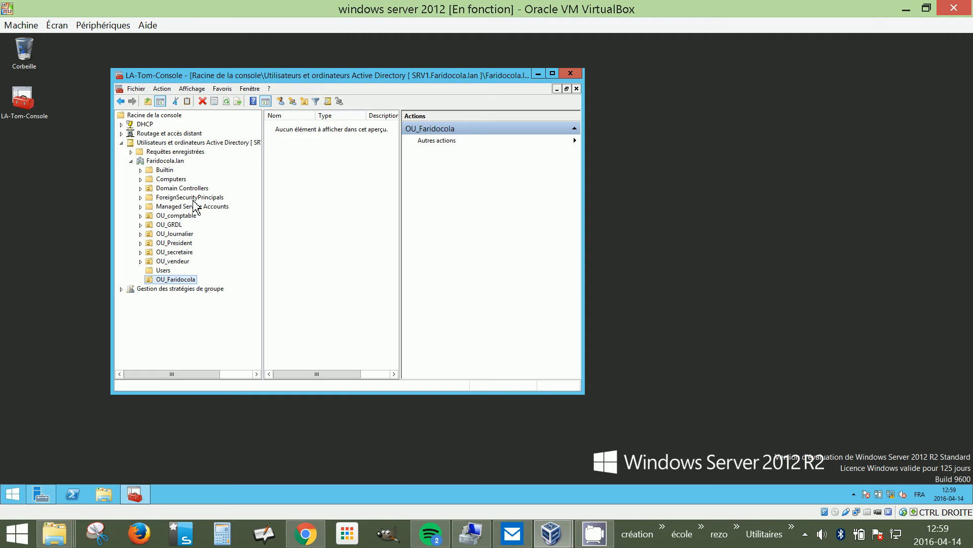
Step: Turn on the advanced features view and disable accidental deletion protection for OU_vendeur
left_click(195, 89)
left_click(299, 173)
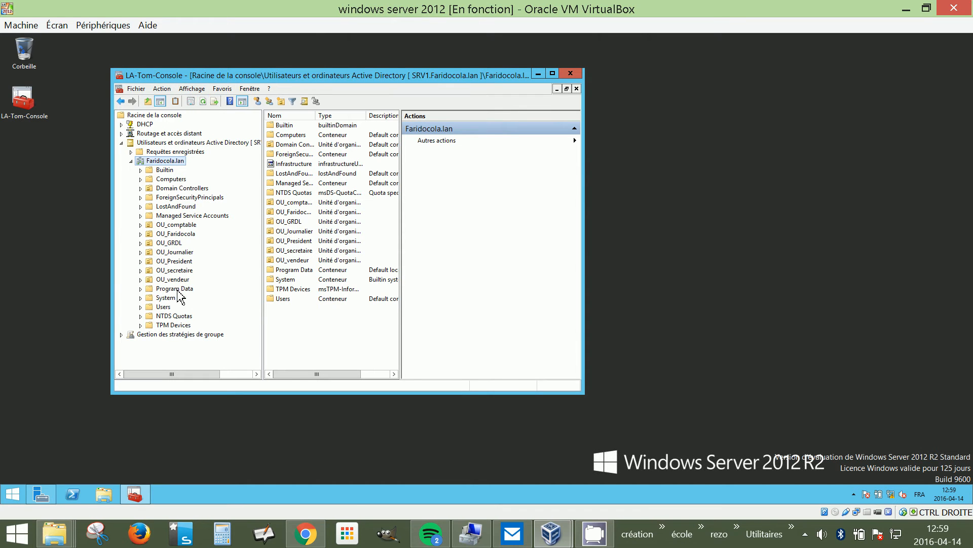
right_click(172, 279)
left_click(212, 408)
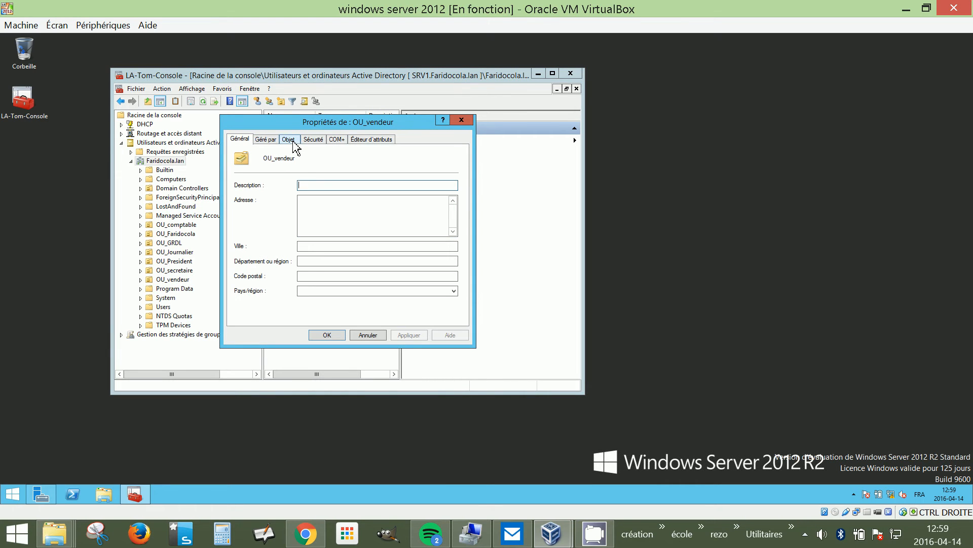
left_click(292, 141)
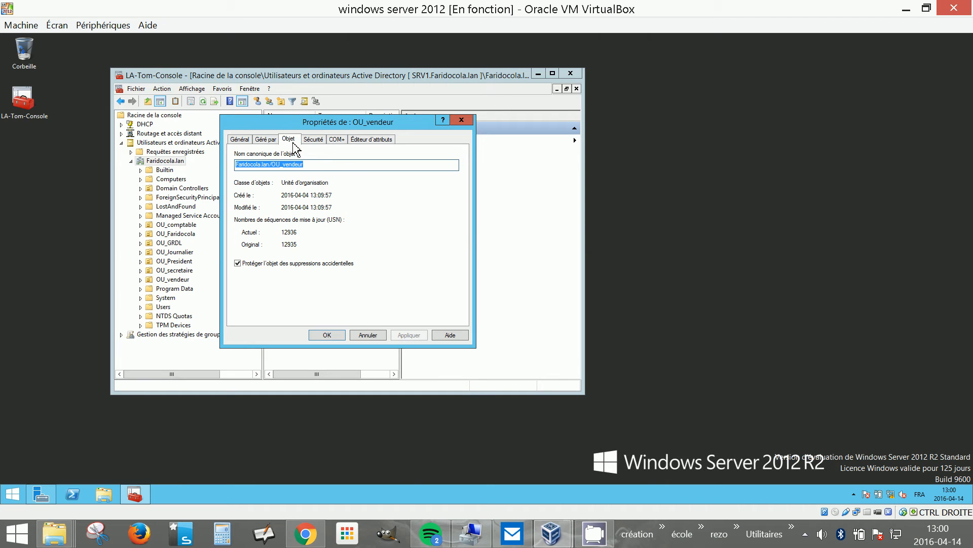
left_click(237, 263)
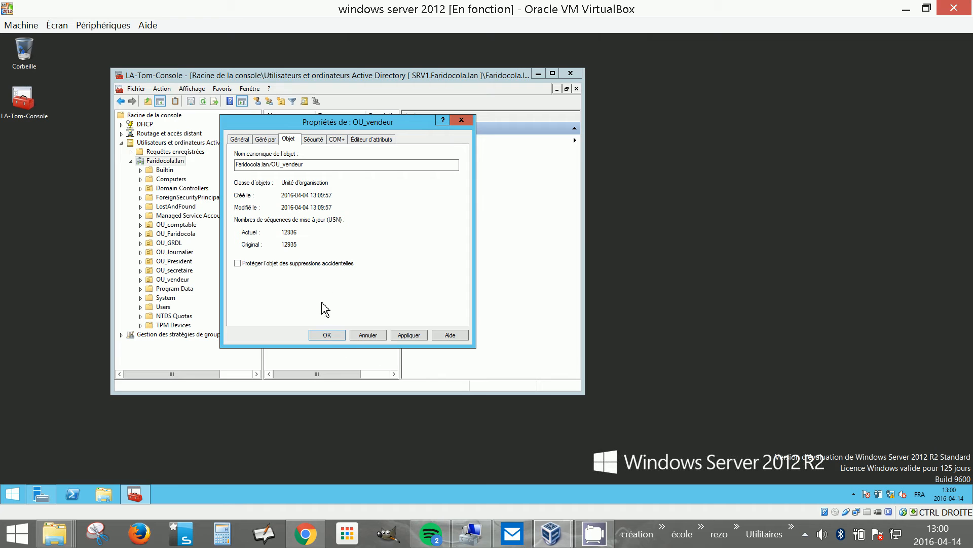
left_click(332, 335)
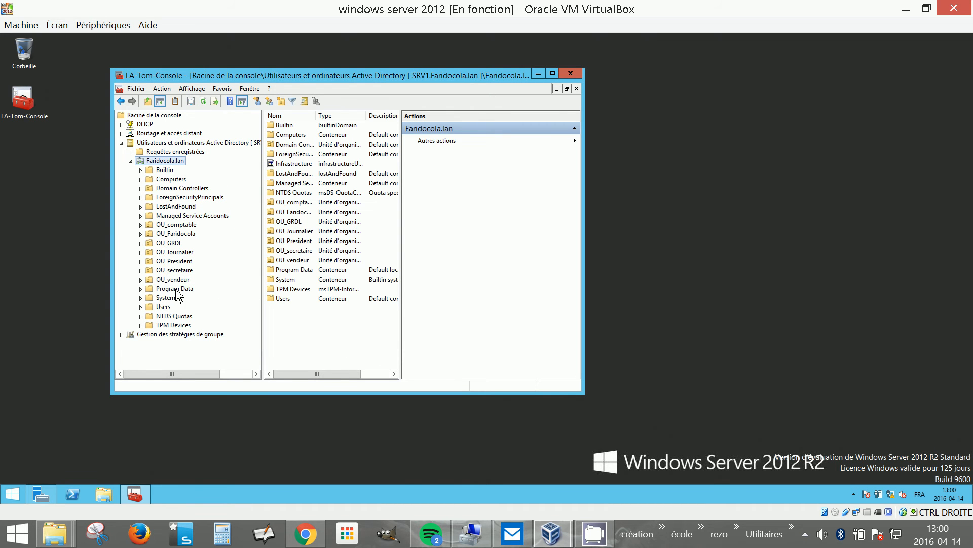
Step: Check the accidental deletion protection setting in the properties of OU_vendeur
left_click(175, 280)
right_click(180, 279)
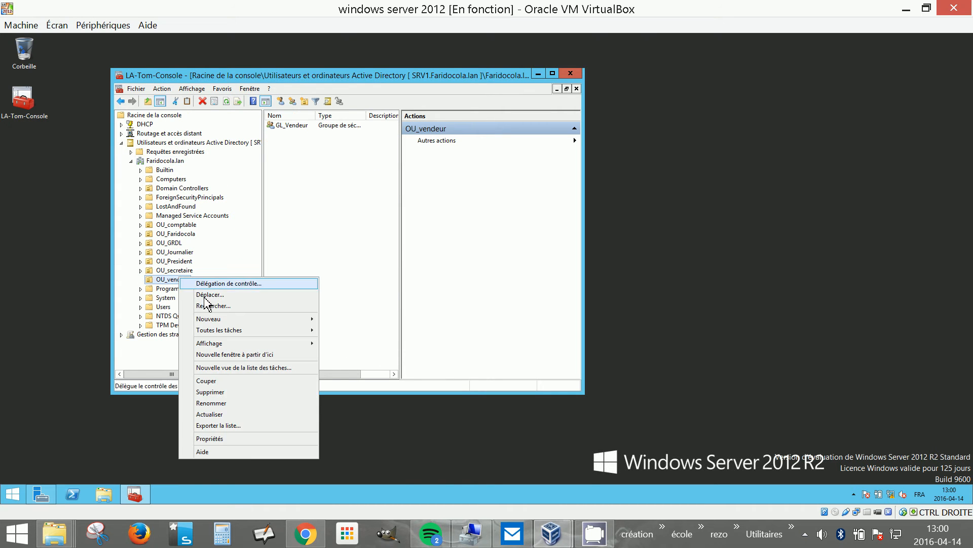
left_click(227, 438)
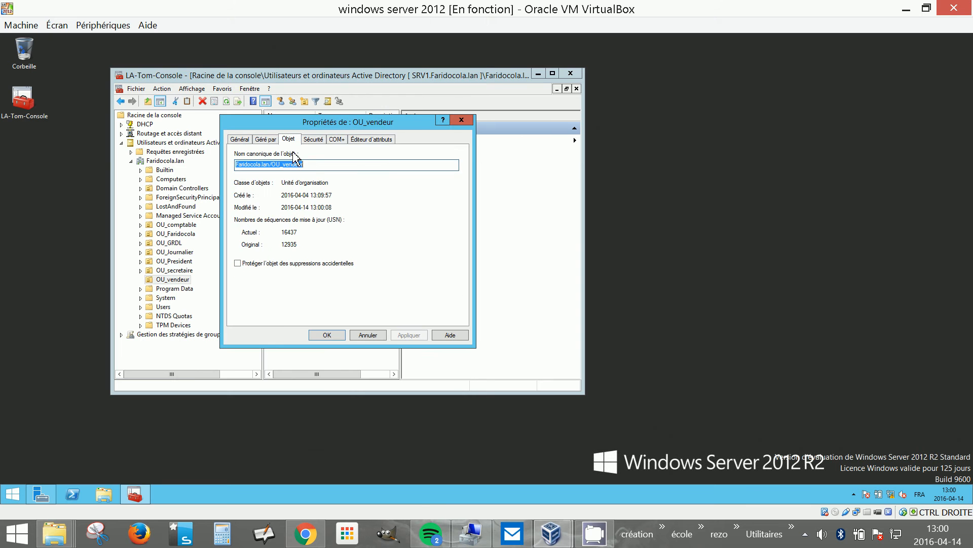
left_click(331, 338)
Step: Disable accidental deletion protection for OU_secretaire
left_click(185, 270)
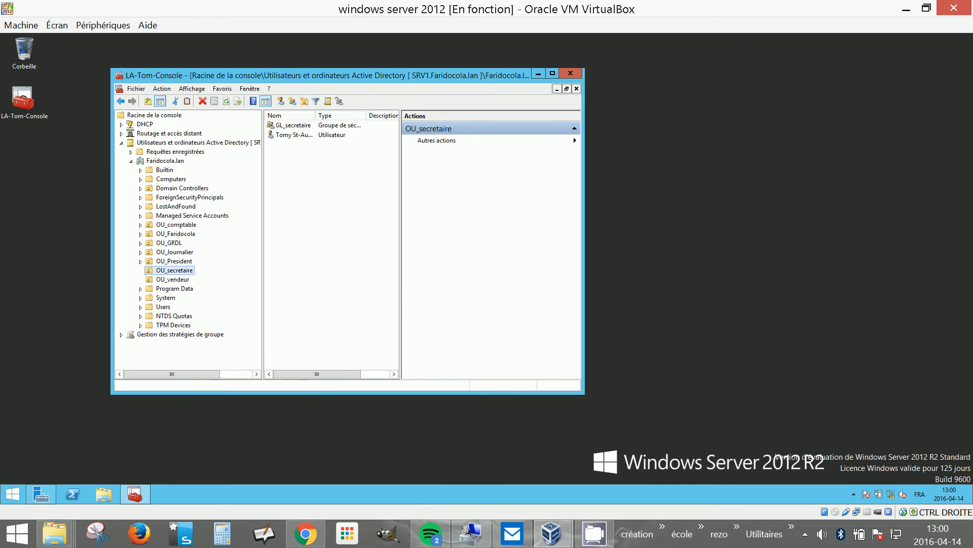
right_click(185, 270)
left_click(245, 436)
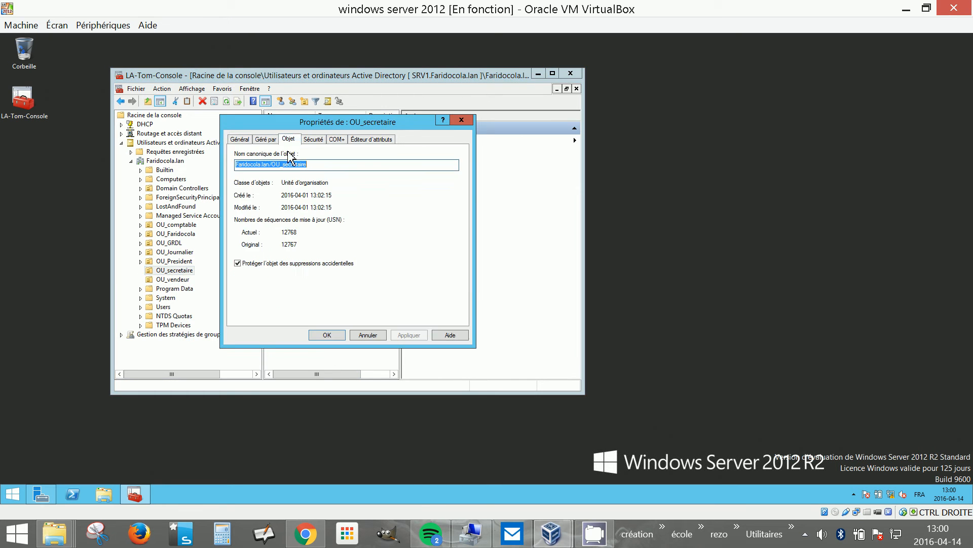
left_click(238, 263)
left_click(331, 337)
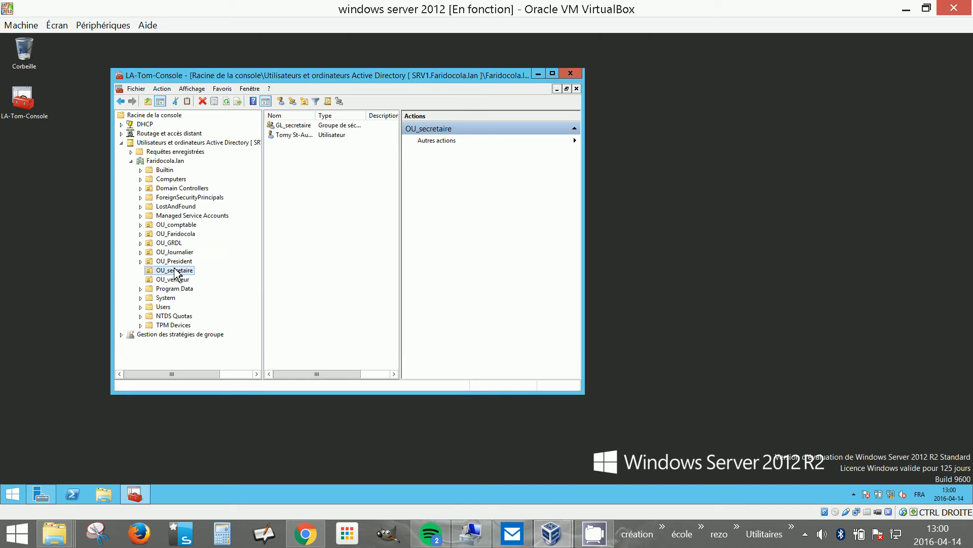
Step: Disable accidental deletion protection for OU_President
right_click(174, 261)
left_click(238, 427)
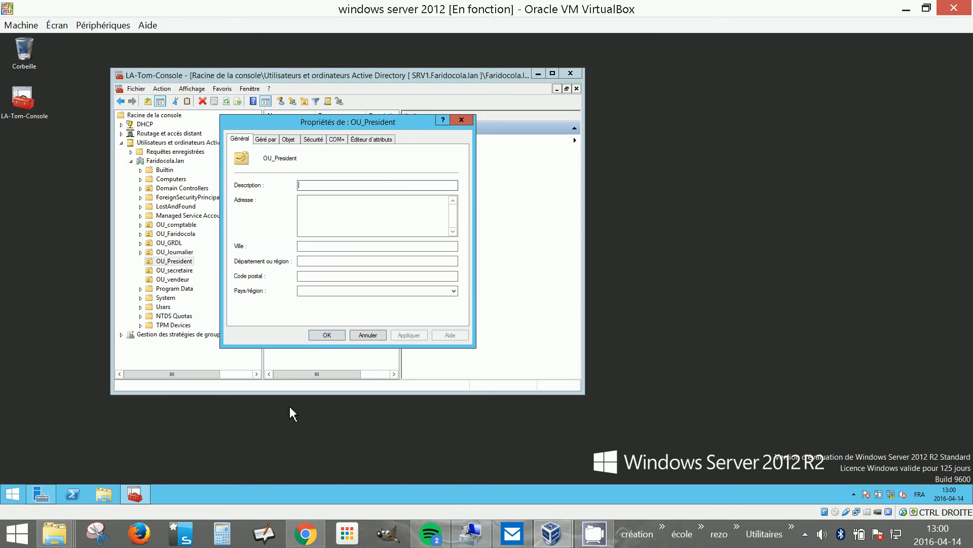
left_click(288, 139)
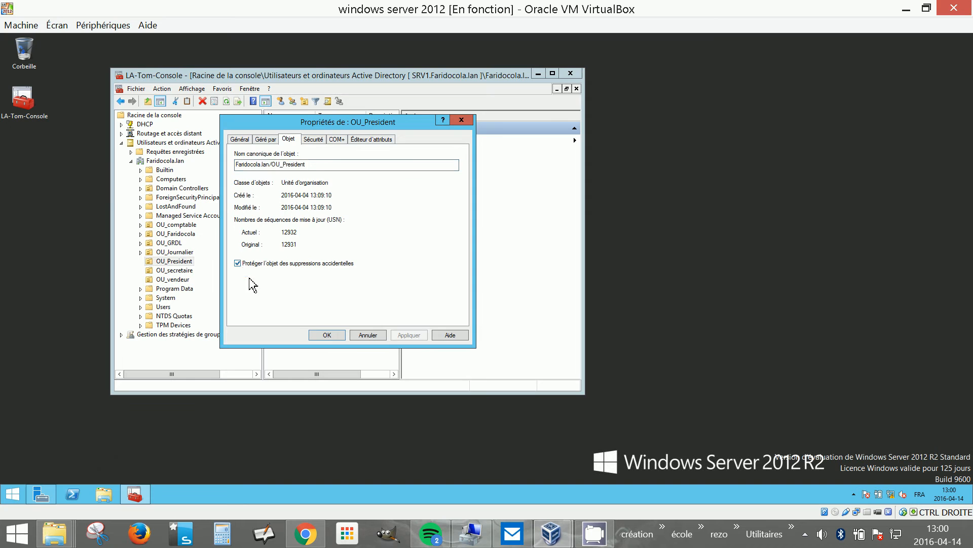
left_click(327, 335)
Step: Disable accidental deletion protection for OU_Journalier
left_click(170, 251)
right_click(168, 252)
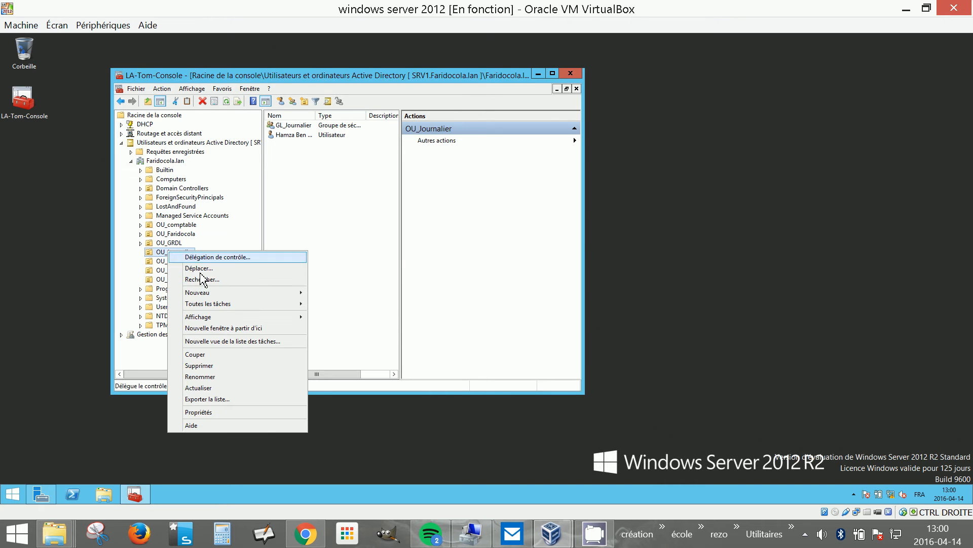
left_click(226, 412)
left_click(287, 139)
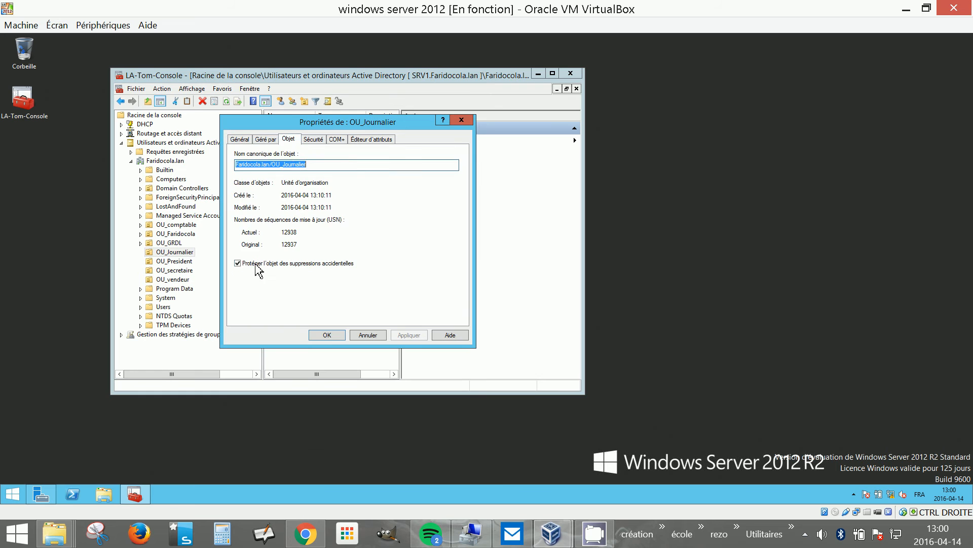
left_click(256, 264)
left_click(329, 336)
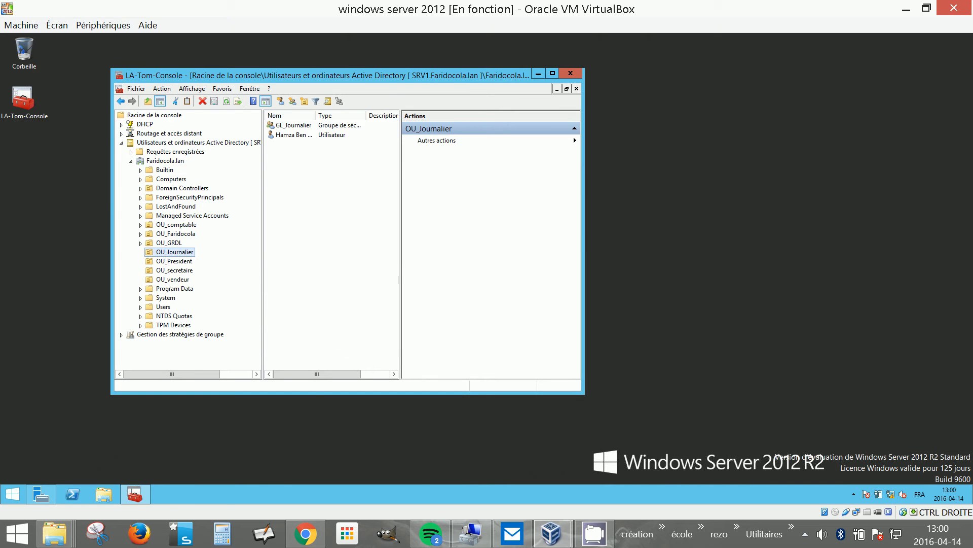
Step: Disable accidental deletion protection for OU_GRDL
right_click(169, 243)
left_click(226, 402)
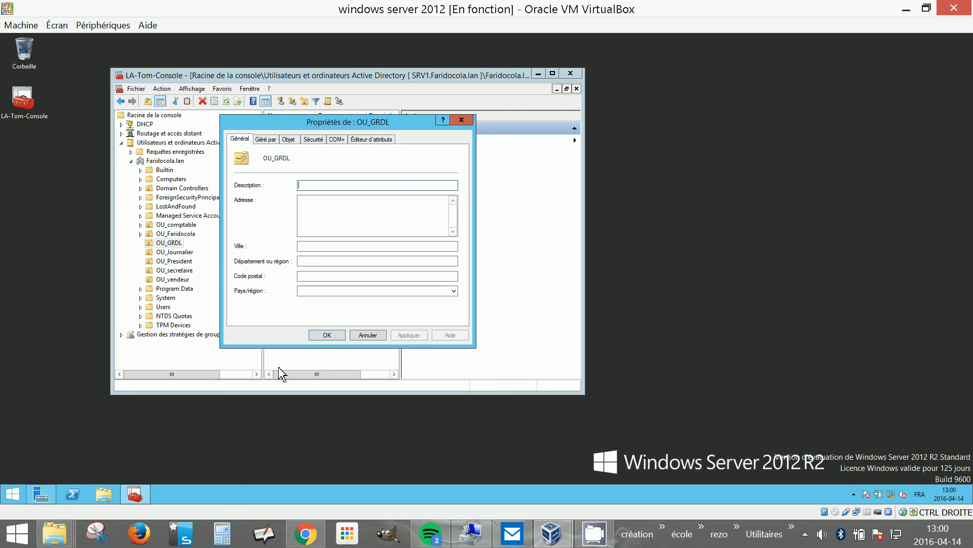
left_click(288, 139)
left_click(238, 263)
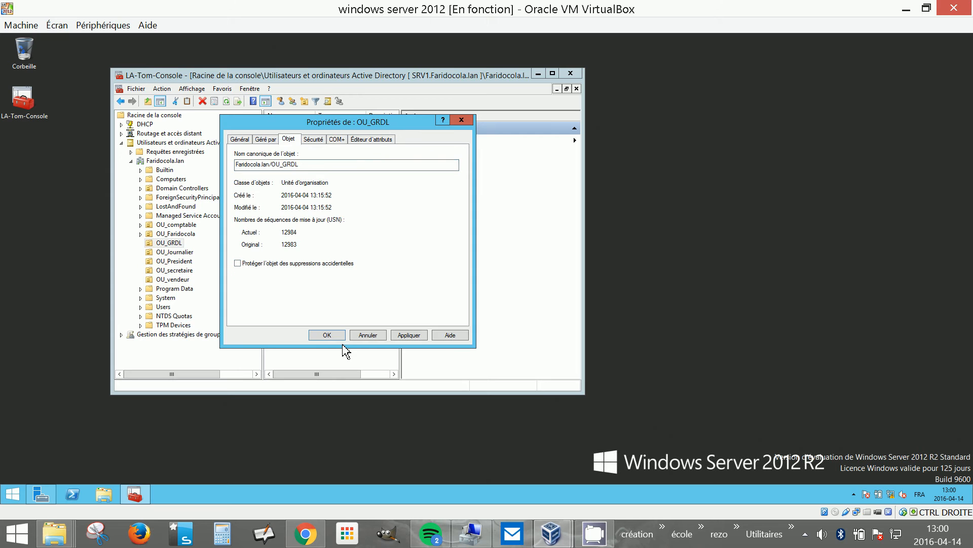
left_click(327, 336)
Step: Disable accidental deletion protection for OU_comptable
left_click(185, 225)
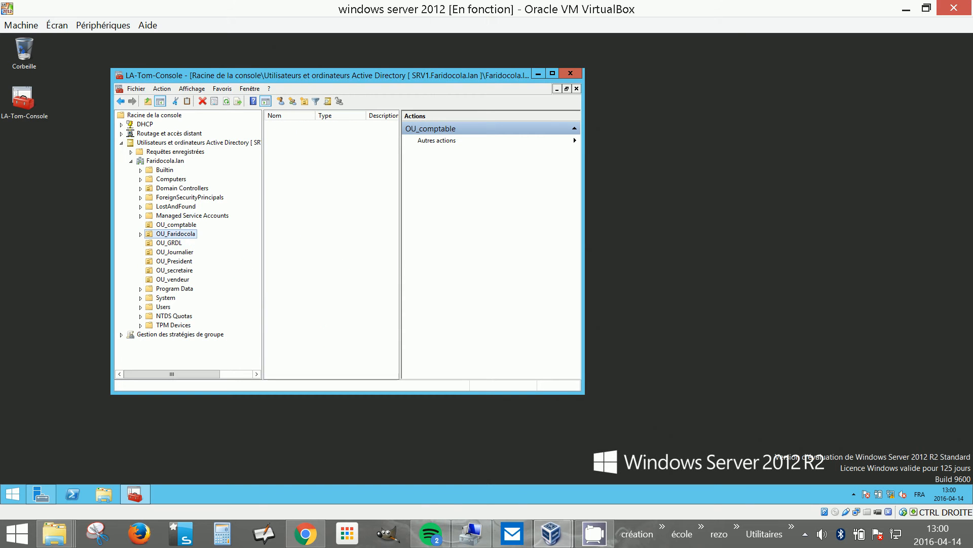
right_click(186, 227)
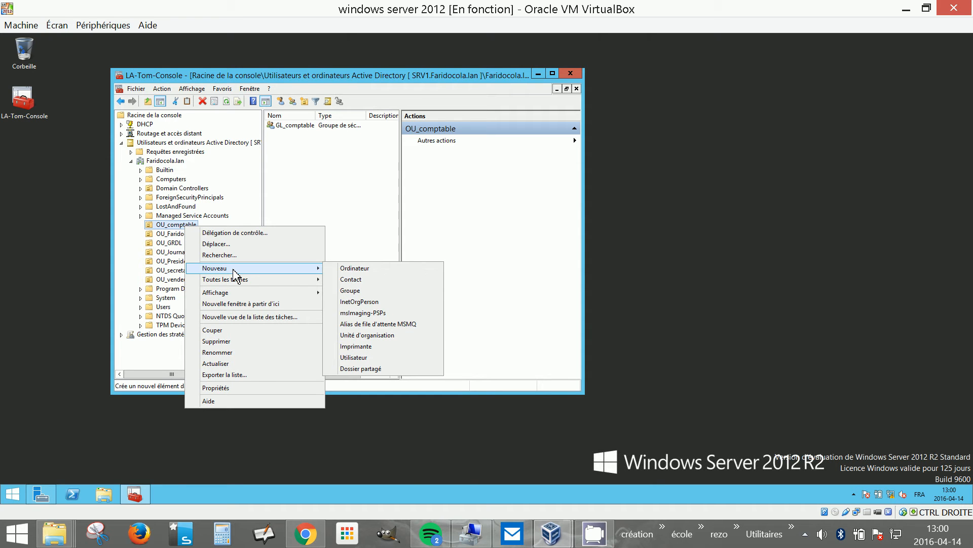
left_click(233, 387)
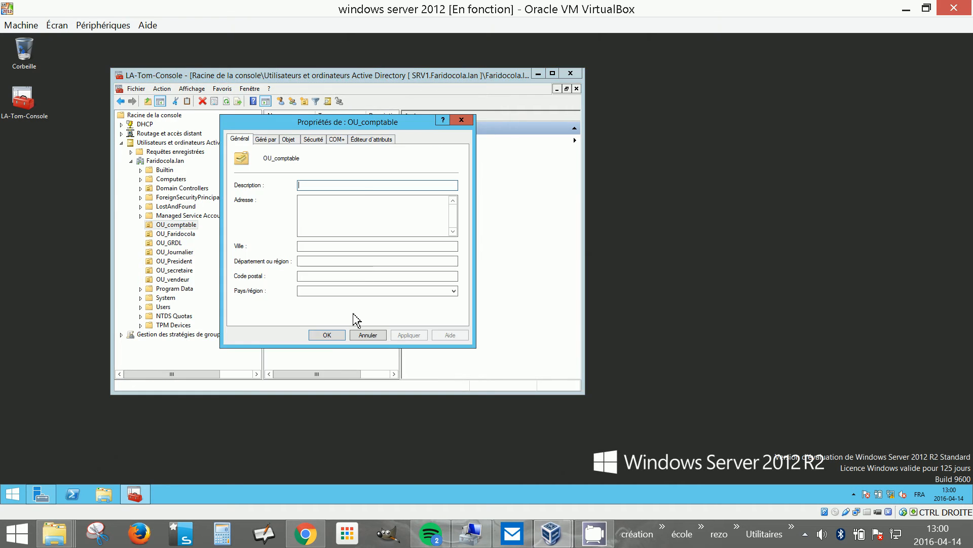
left_click(293, 140)
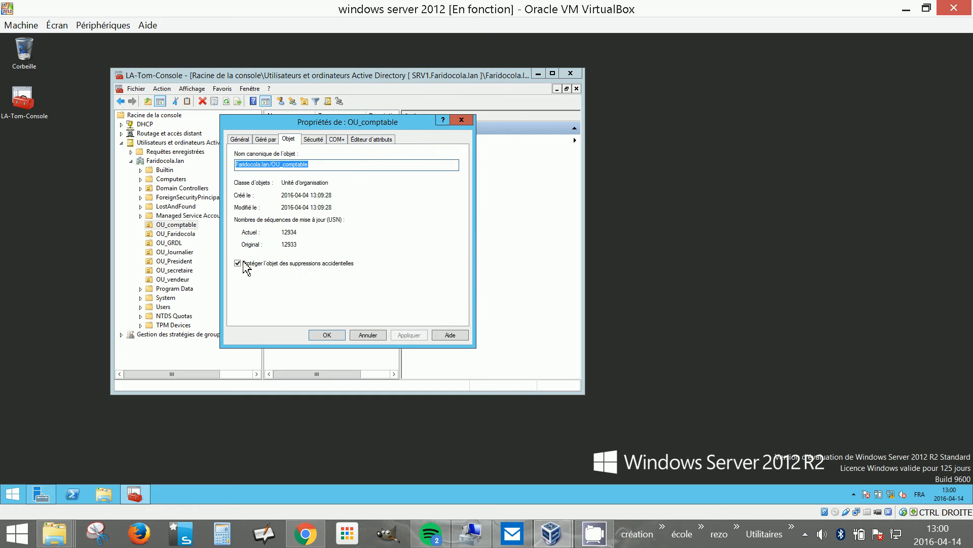
left_click(335, 337)
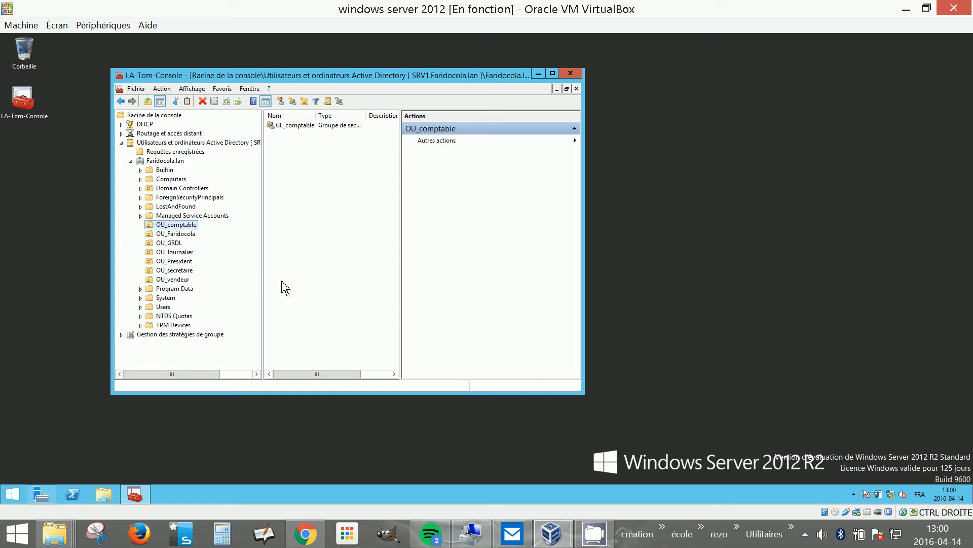
Step: Move OU_comptable, OU_GRDL, OU_Journalier, OU_President, OU_secretaire and OU_vendeur into OU_Faridocola, suppressing further move warnings, and expand OU_Faridocola
mouse_move(185, 228)
left_mouse_down()
mouse_move(194, 245)
mouse_move(176, 236)
mouse_move(200, 228)
mouse_move(190, 225)
left_mouse_up()
left_click(318, 265)
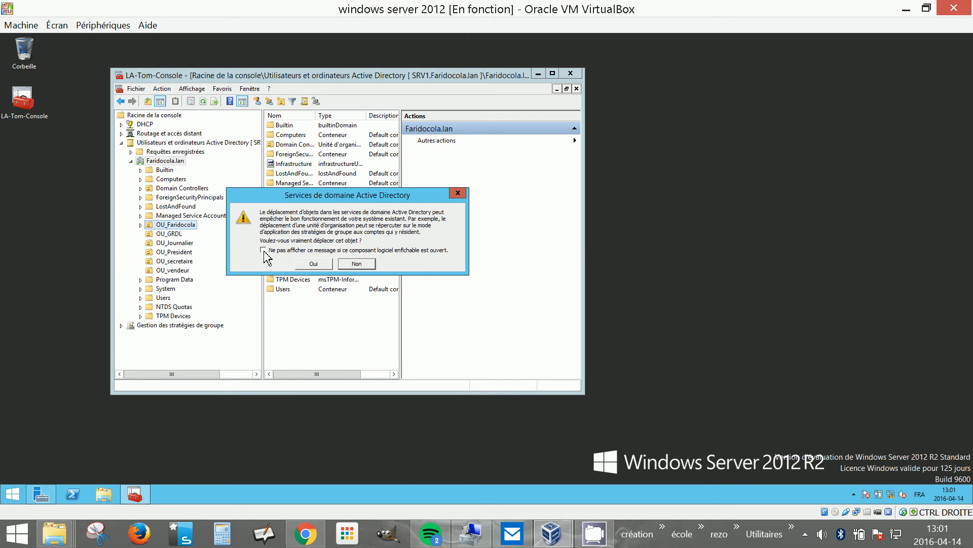
left_click(263, 250)
left_click(316, 264)
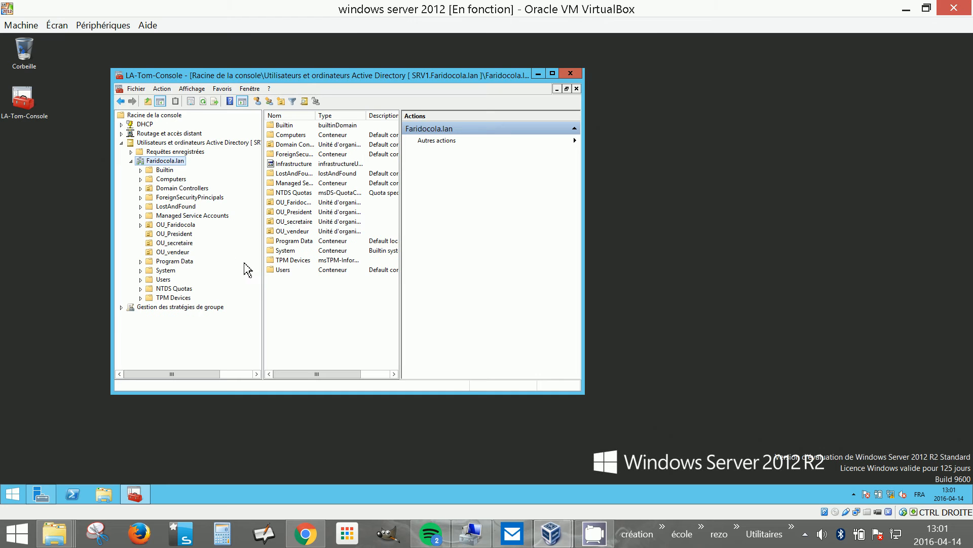
left_click_drag(181, 252, 193, 227)
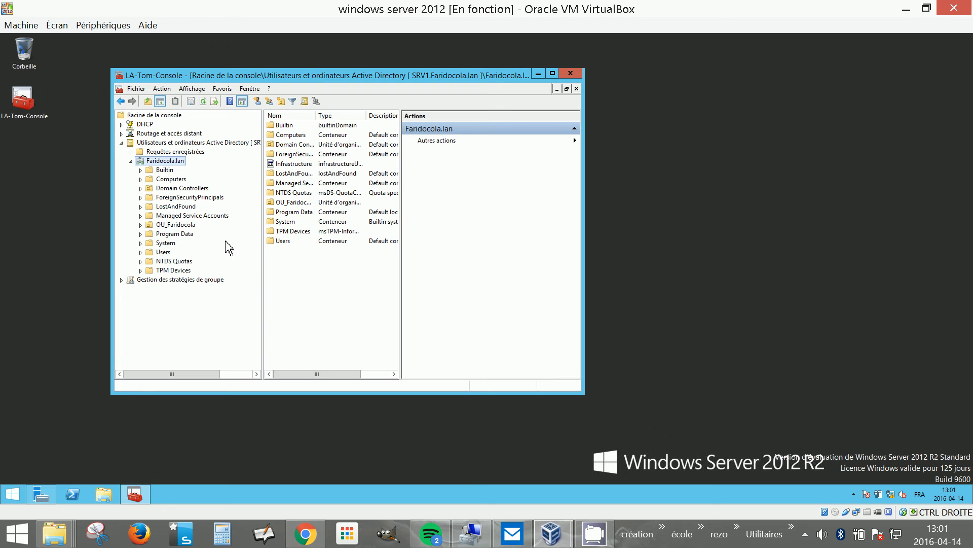
left_click(141, 224)
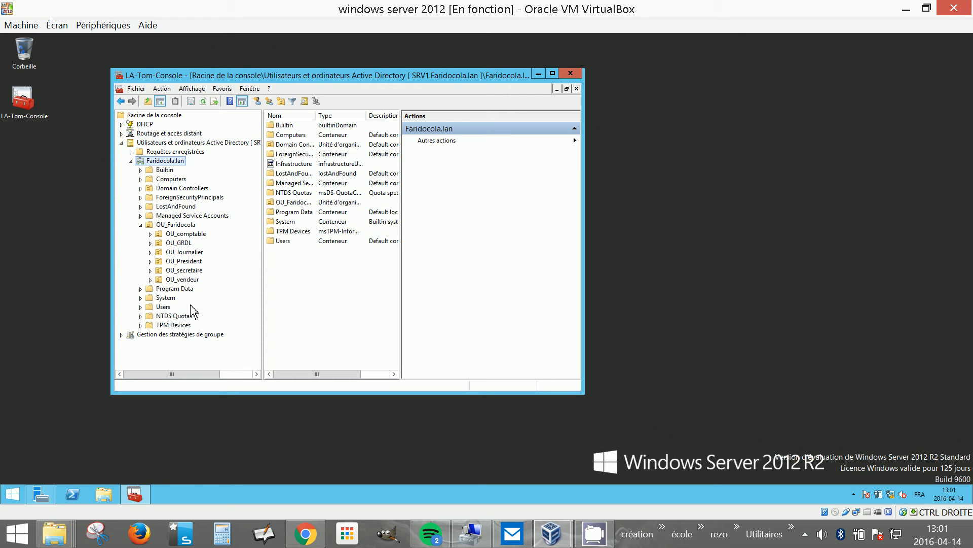
Step: Maximize the console and expand Gestion des stratégies de groupe down to the objects of the Faridocola.lan domain
left_click(121, 335)
left_click(552, 74)
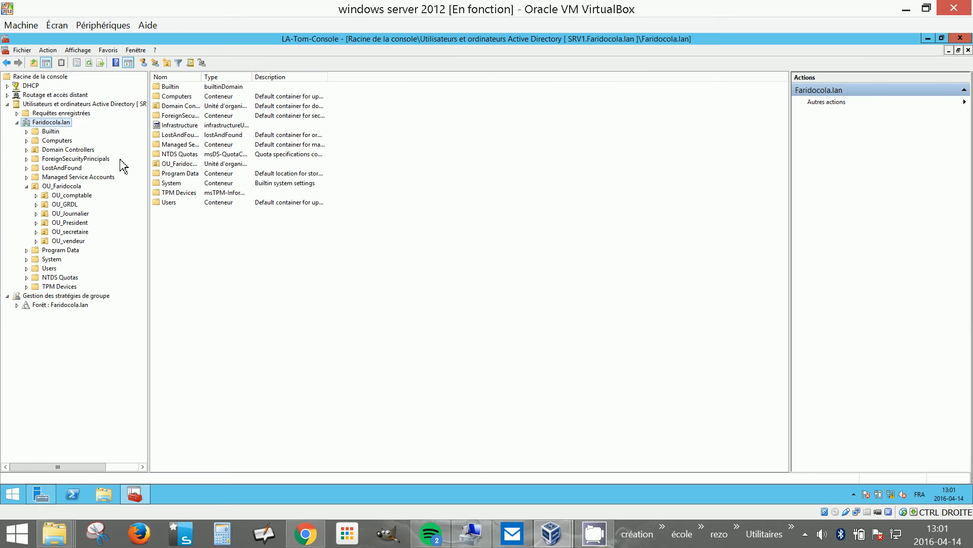
left_click(17, 305)
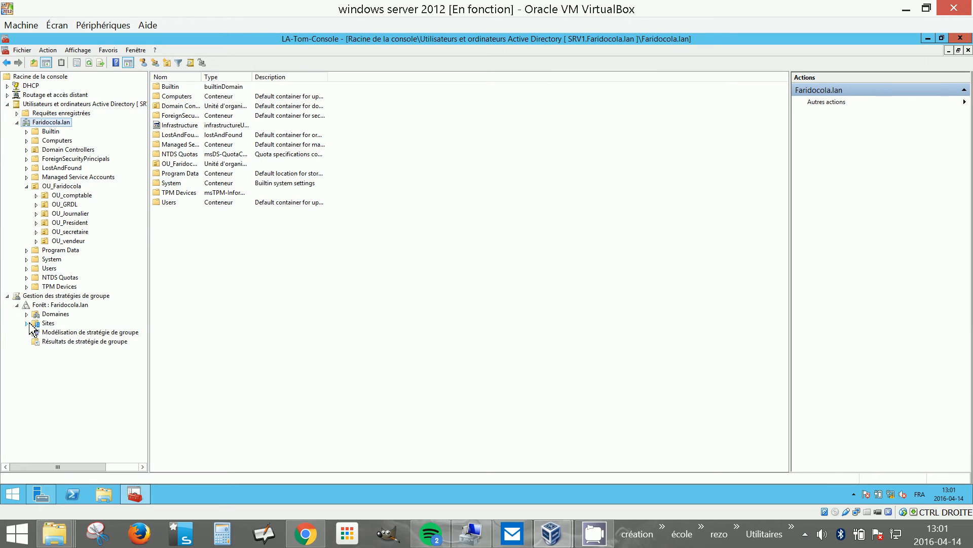
left_click(27, 314)
left_click(36, 323)
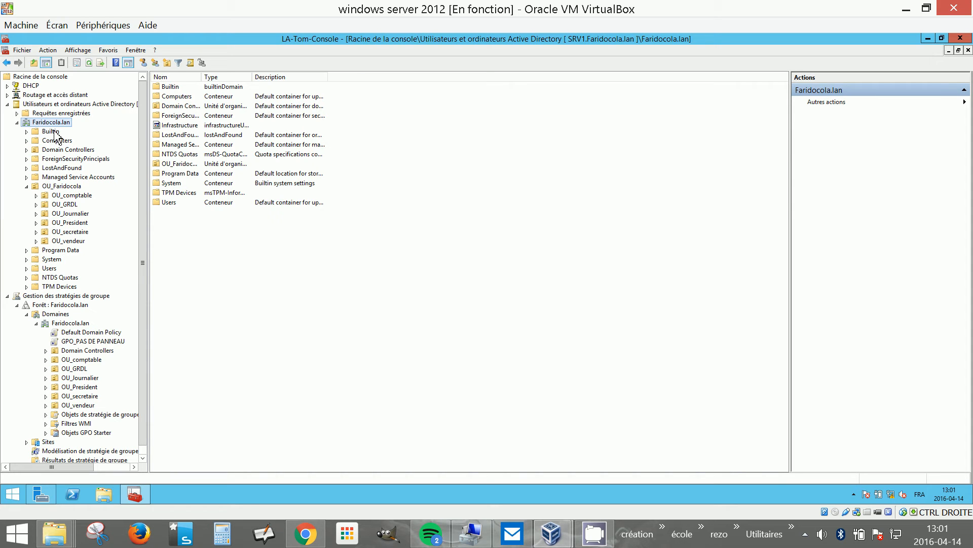
Step: Refresh the Faridocola.lan domain under Gestion des stratégies de groupe and expand its OU_Faridocola unit
left_click(70, 324)
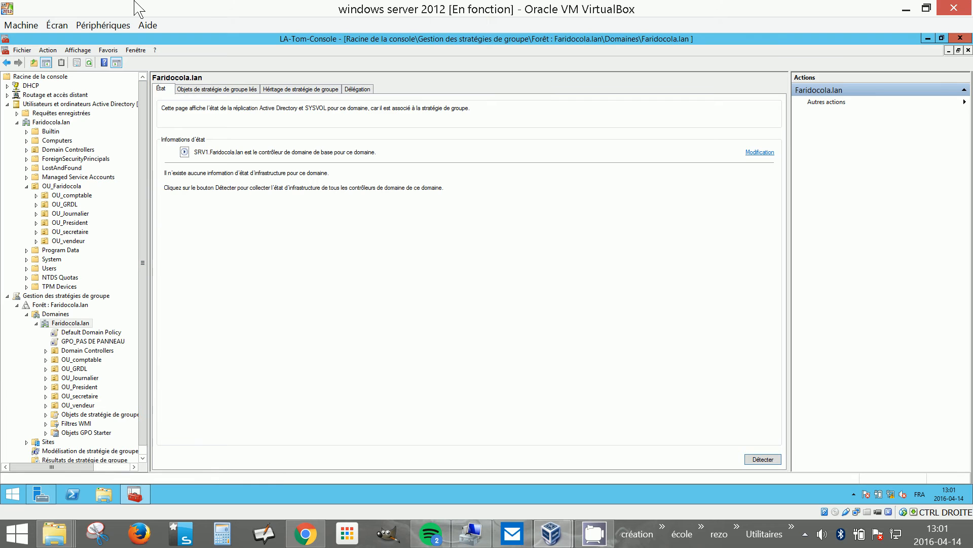
left_click(90, 66)
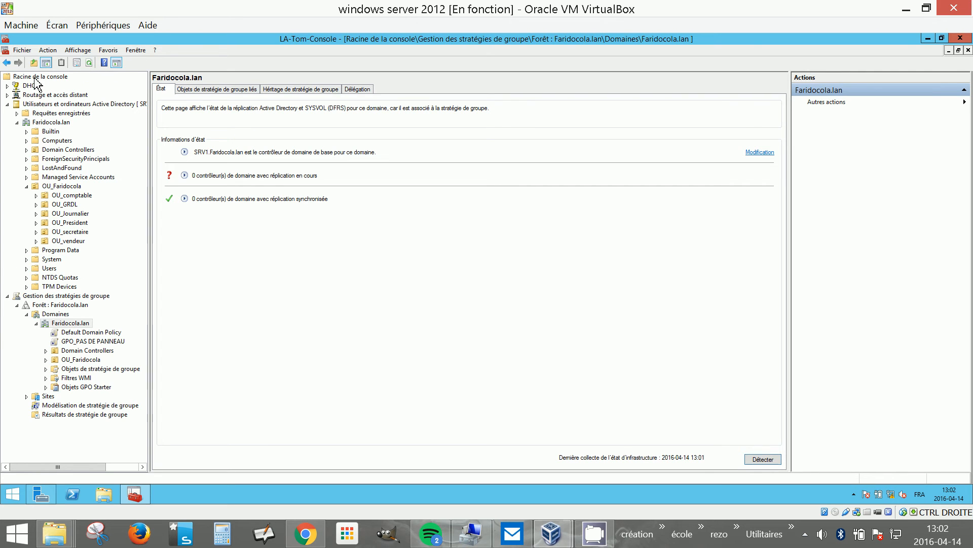
left_click(46, 359)
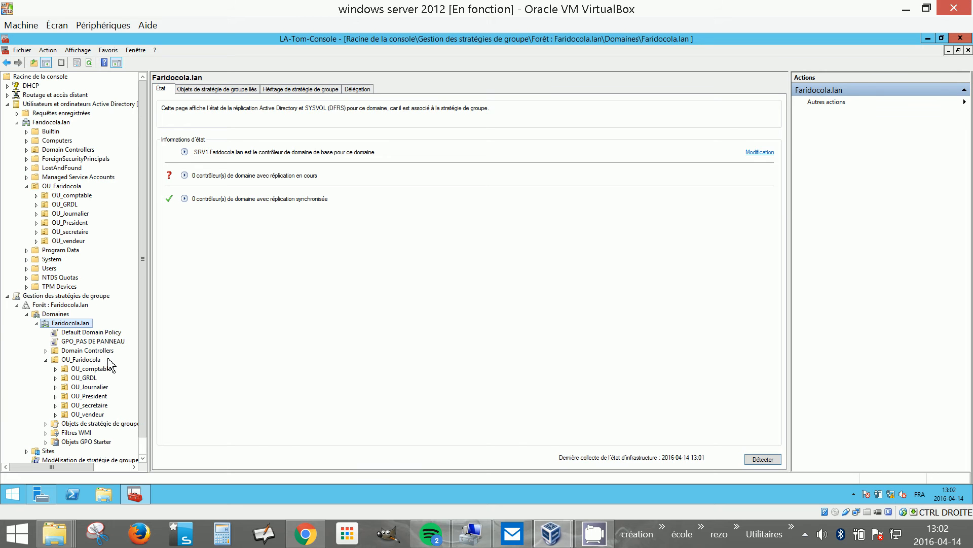
Step: Delete the GPO_PAS DE PANNEAU link from the Faridocola.lan domain root and expand the domain's Objets de stratégie de groupe
right_click(68, 341)
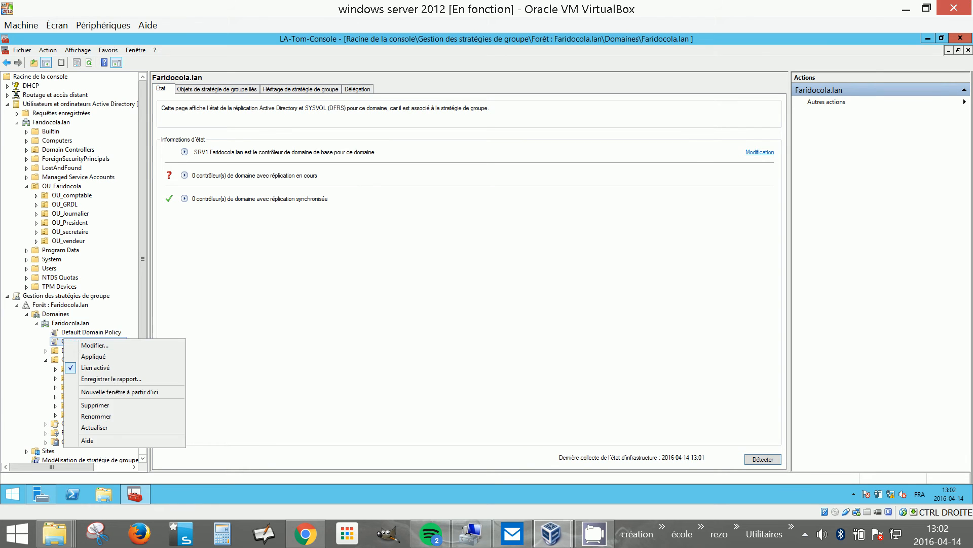
left_click(123, 415)
left_click(540, 288)
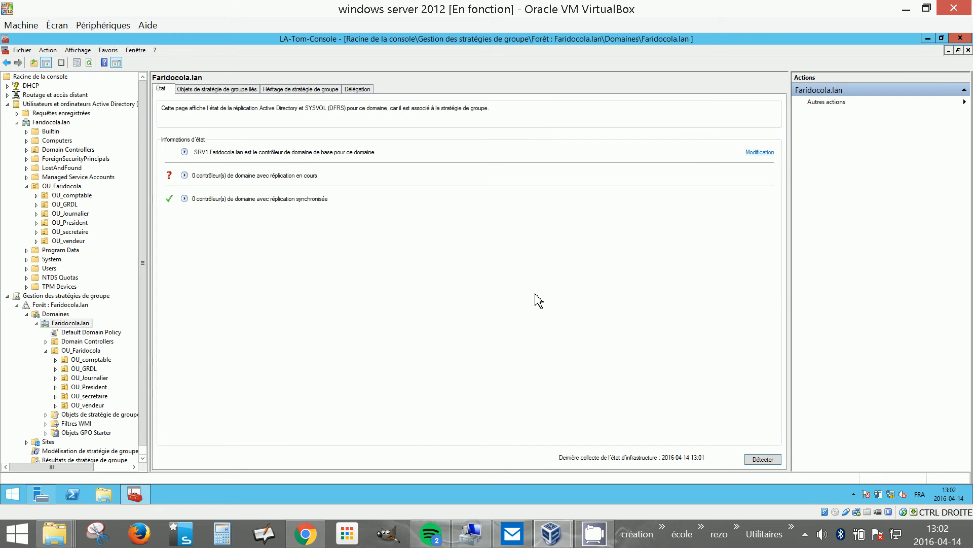
left_click(46, 414)
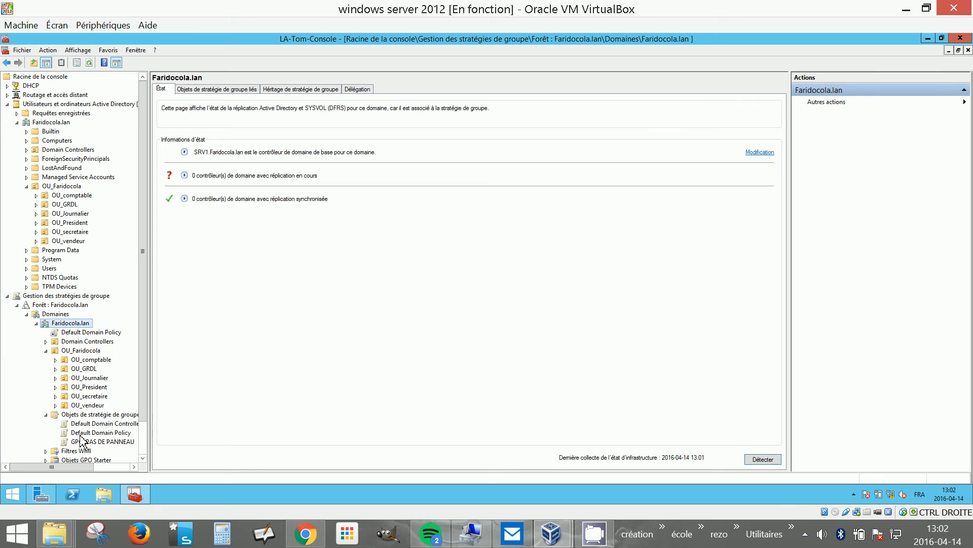
Step: Create a GPO named emica linked to OU_comptable, with no Starter GPO source
right_click(96, 360)
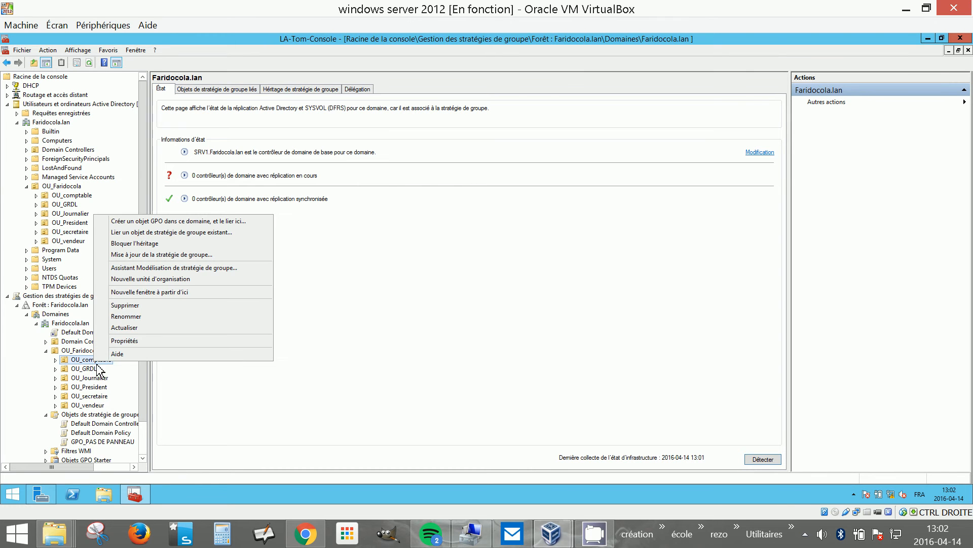
left_click(159, 223)
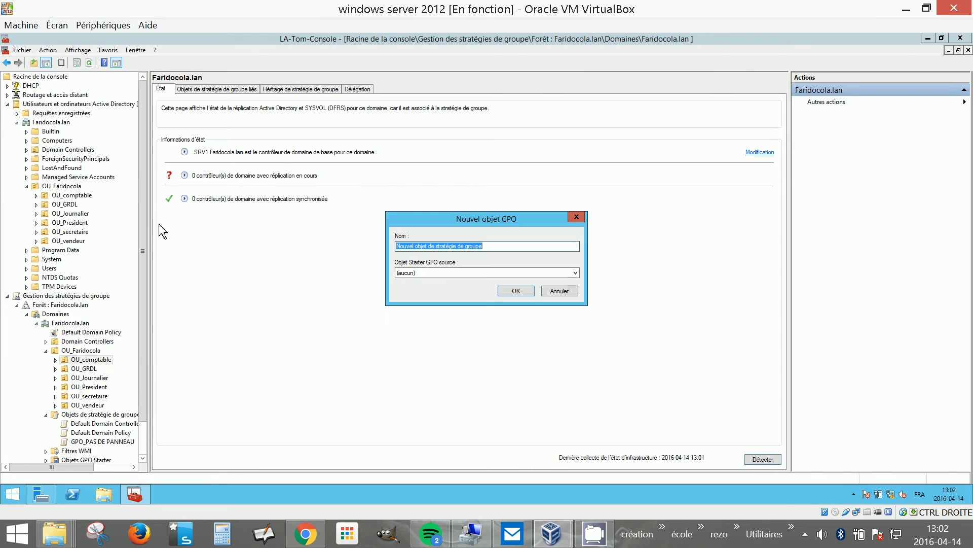
type("emica")
key("Return")
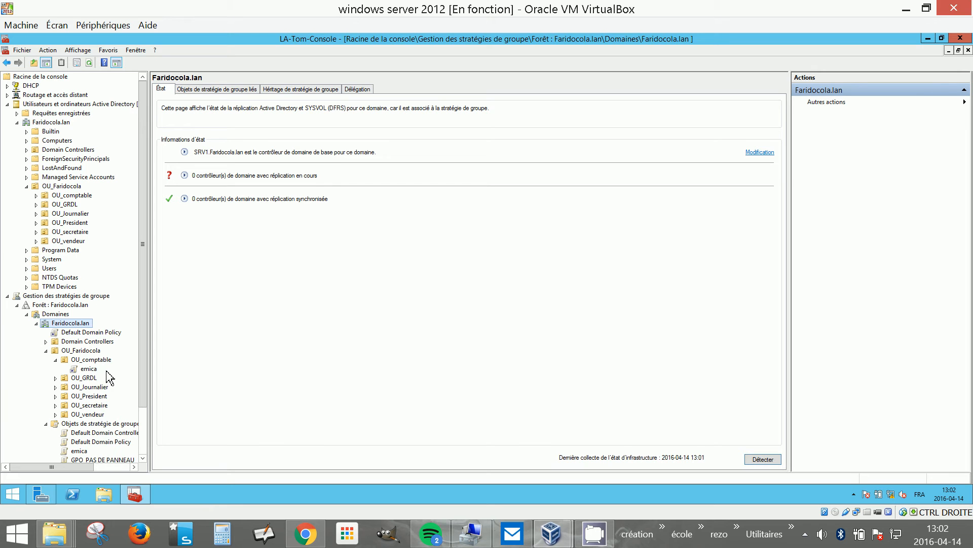
scroll(142, 355, "down", 2)
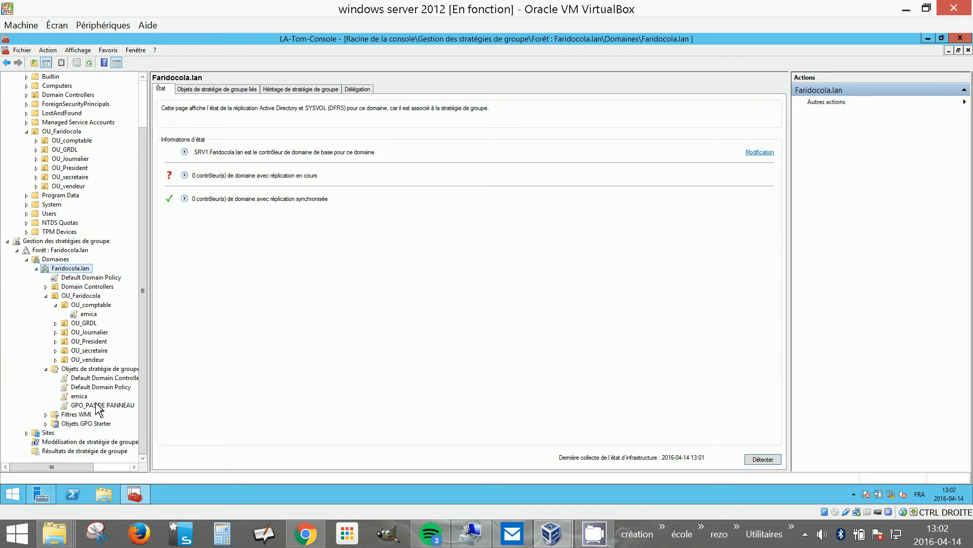
Step: Delete the emica GPO link from OU_comptable
right_click(90, 314)
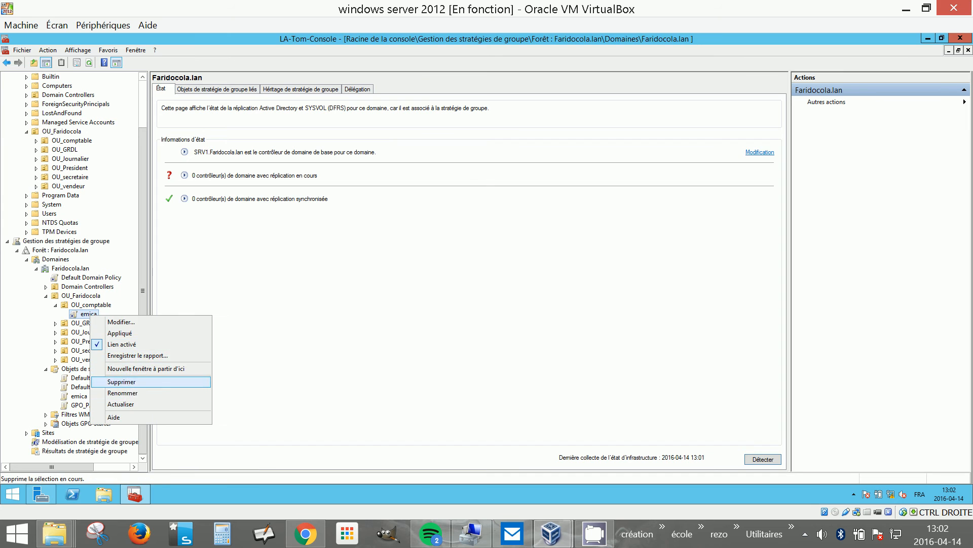
left_click(128, 383)
left_click(525, 286)
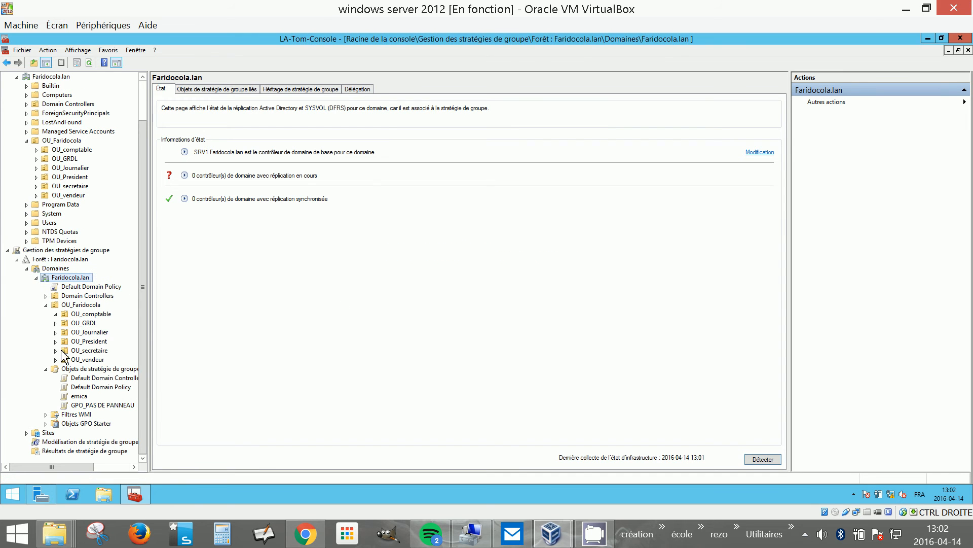
Step: Link the GPO_PAS DE PANNEAU object to OU_Faridocola and collapse Objets de stratégie de groupe
left_click_drag(108, 410, 93, 305)
left_click(532, 288)
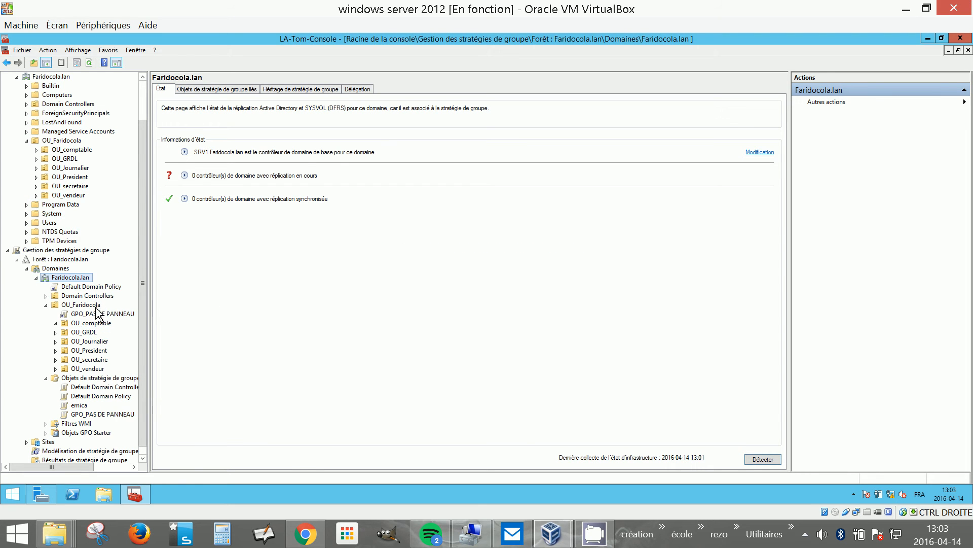
left_click(45, 378)
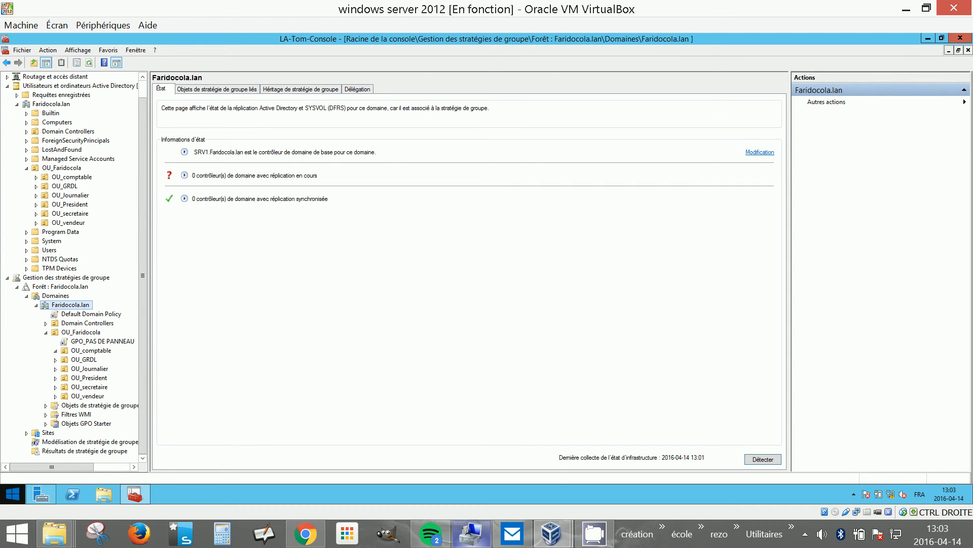
Step: Force a group policy update from a command prompt with gpupdate /force, and minimize the prompt window
key("super+r")
type("cmd")
key("Return")
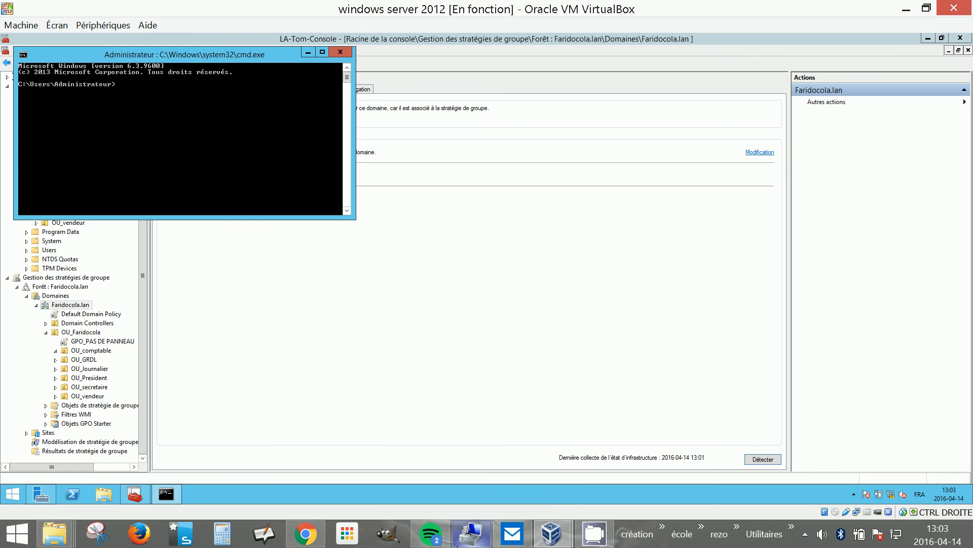
mouse_move(458, 546)
type("gpu")
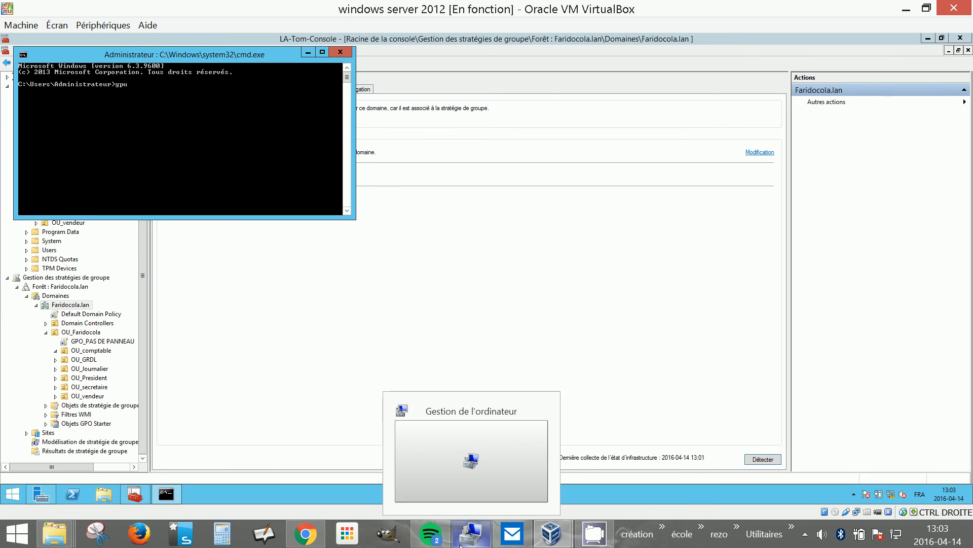
type("pd")
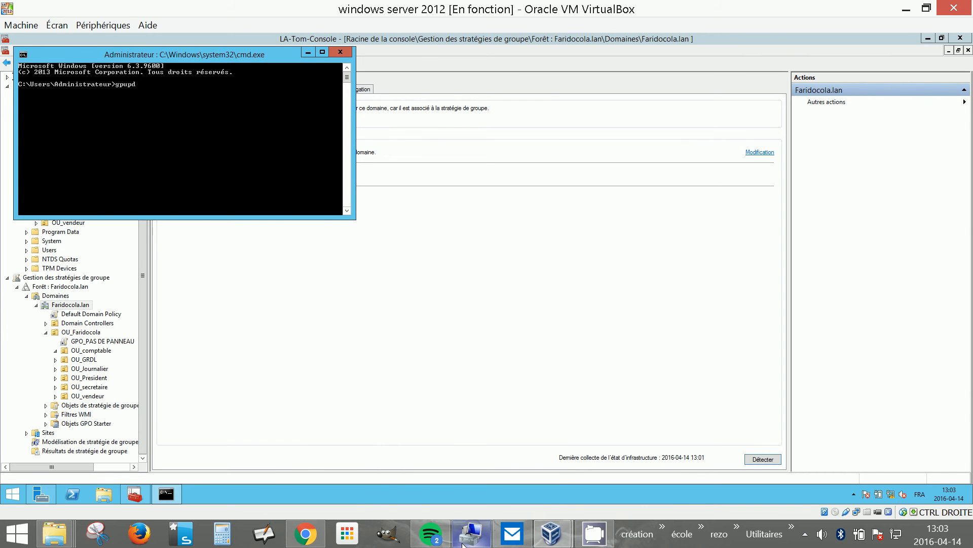
key("BackSpace")
key("BackSpace")
key("BackSpace")
type("upda")
key("Return")
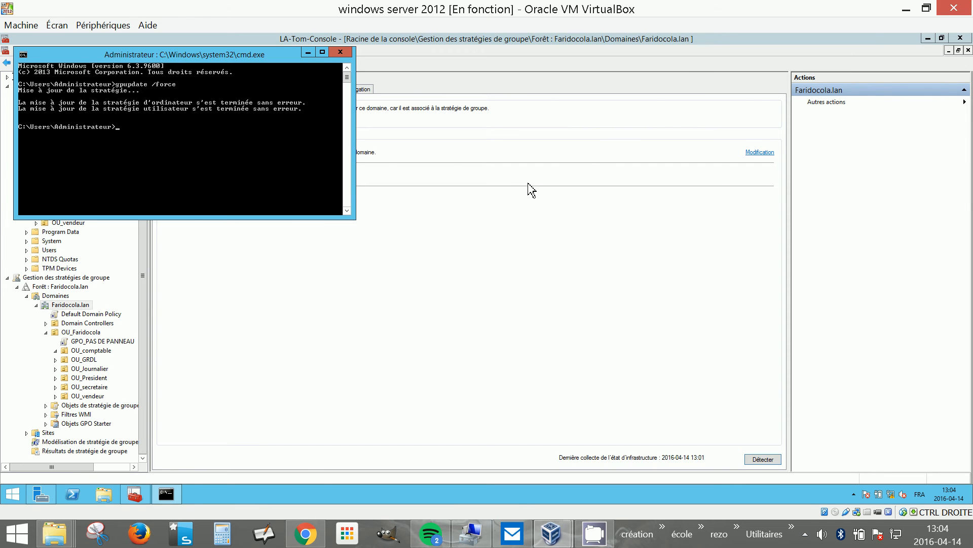
left_click(308, 52)
left_click(15, 498)
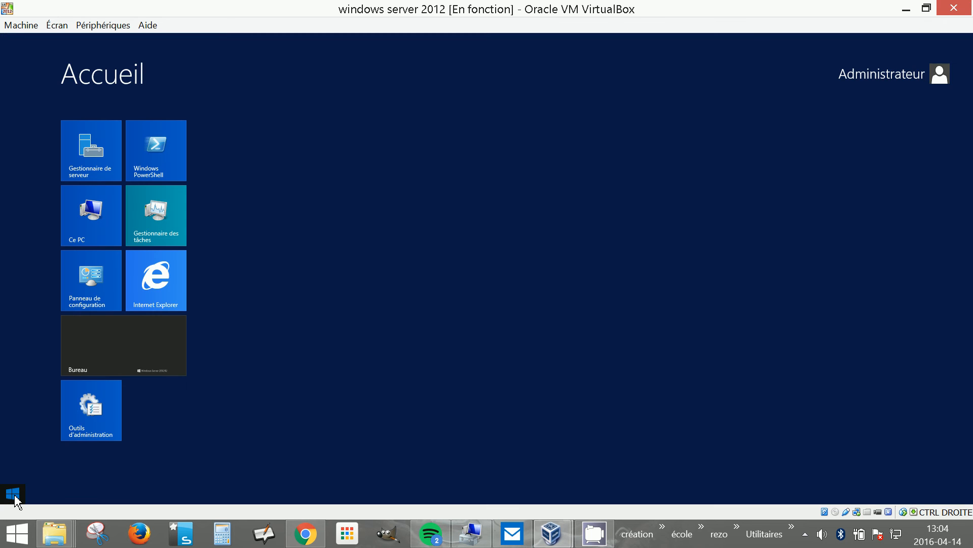
left_click(15, 498)
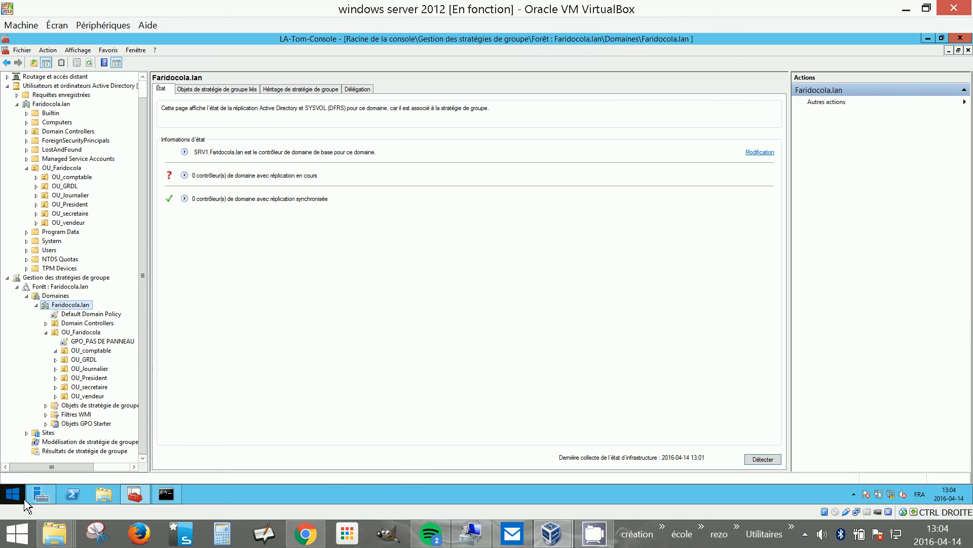
left_click(25, 501)
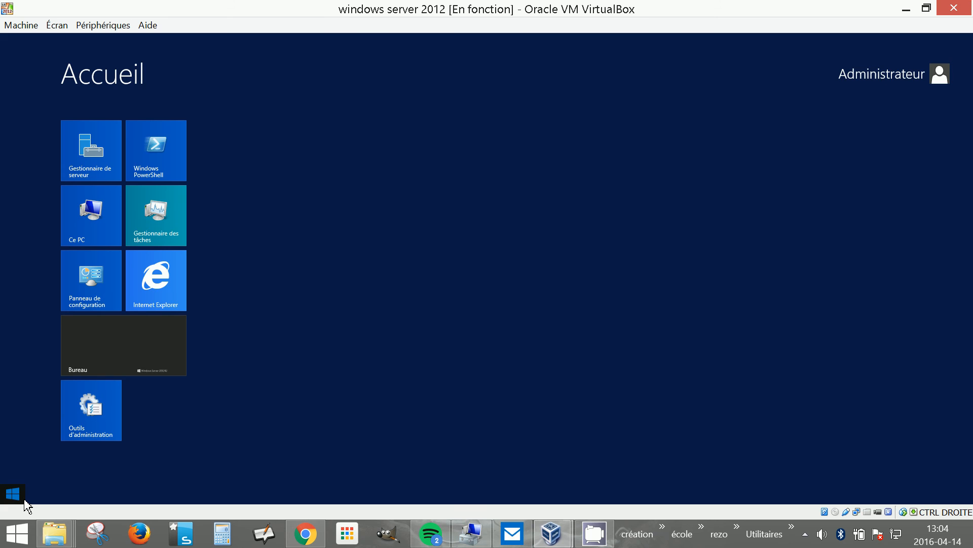
left_click(26, 502)
left_click(44, 499)
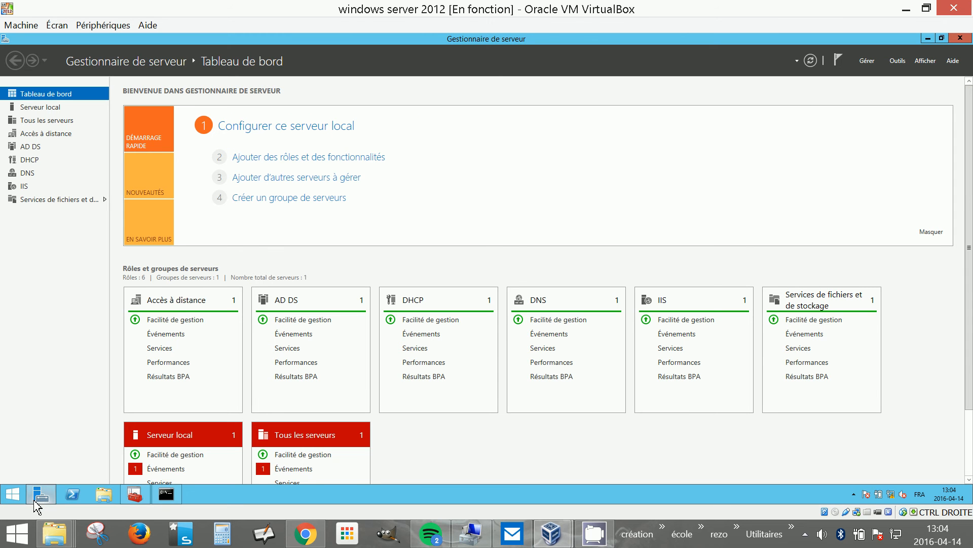
right_click(13, 494)
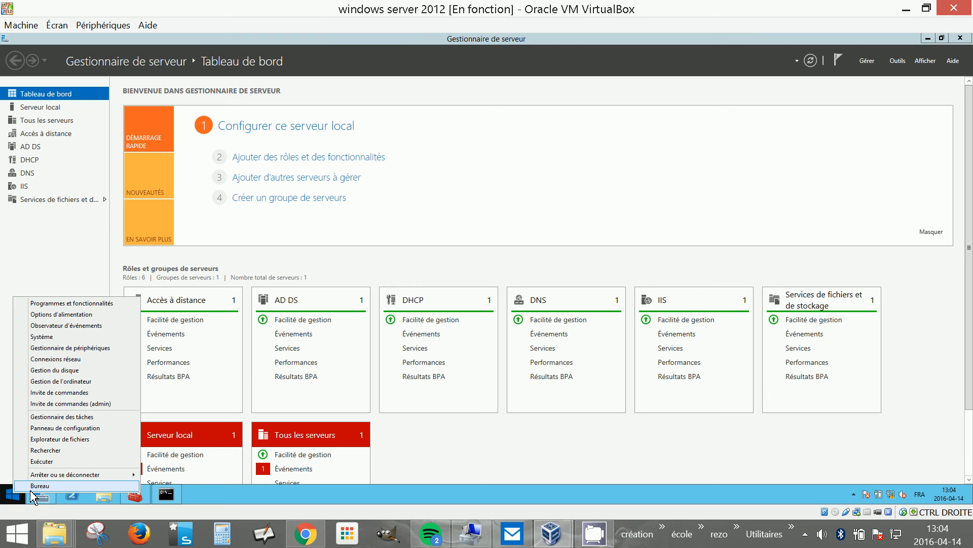
mouse_move(63, 479)
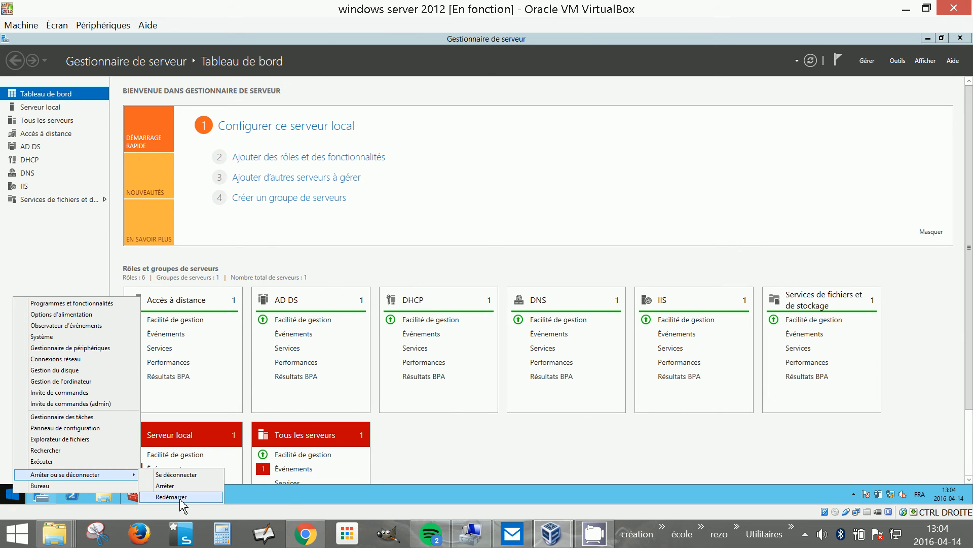
left_click(828, 400)
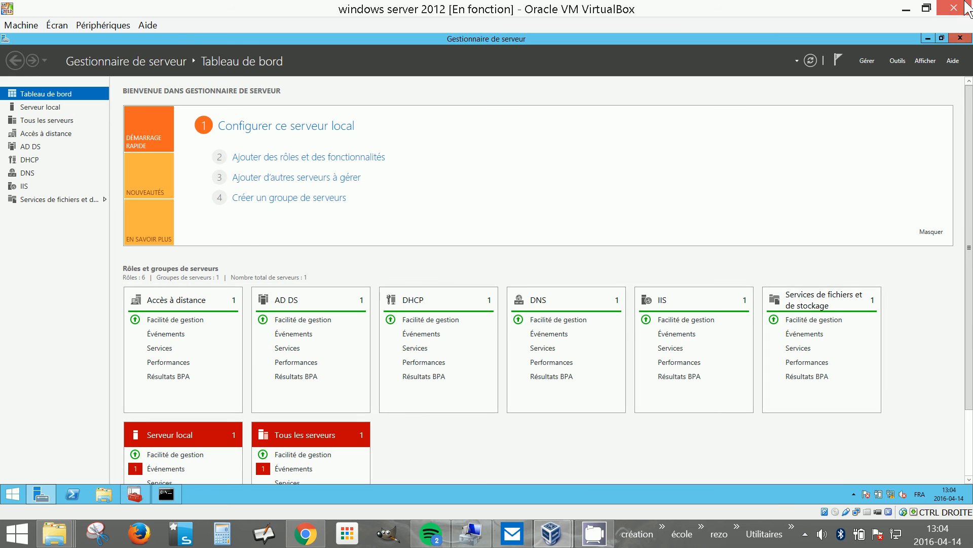
left_click(907, 10)
mouse_move(552, 540)
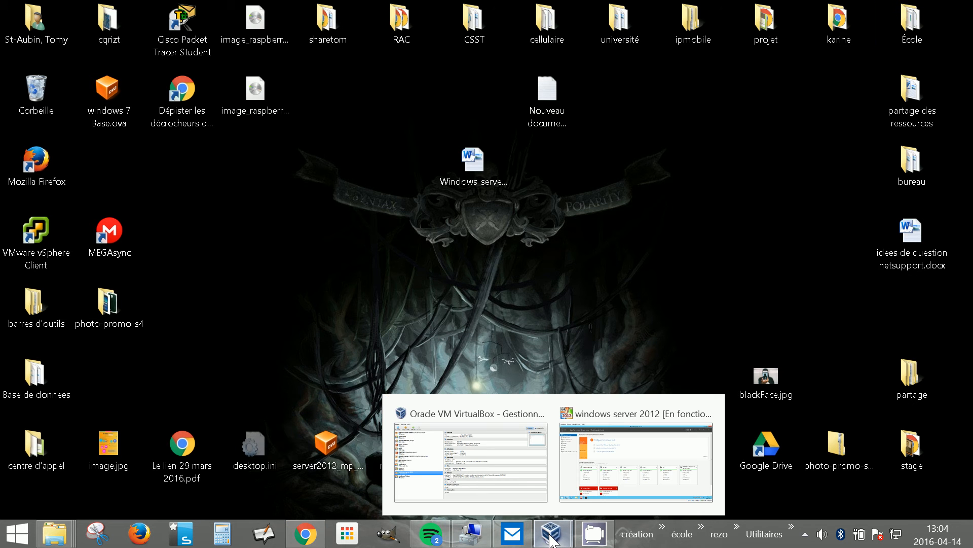
left_click(636, 456)
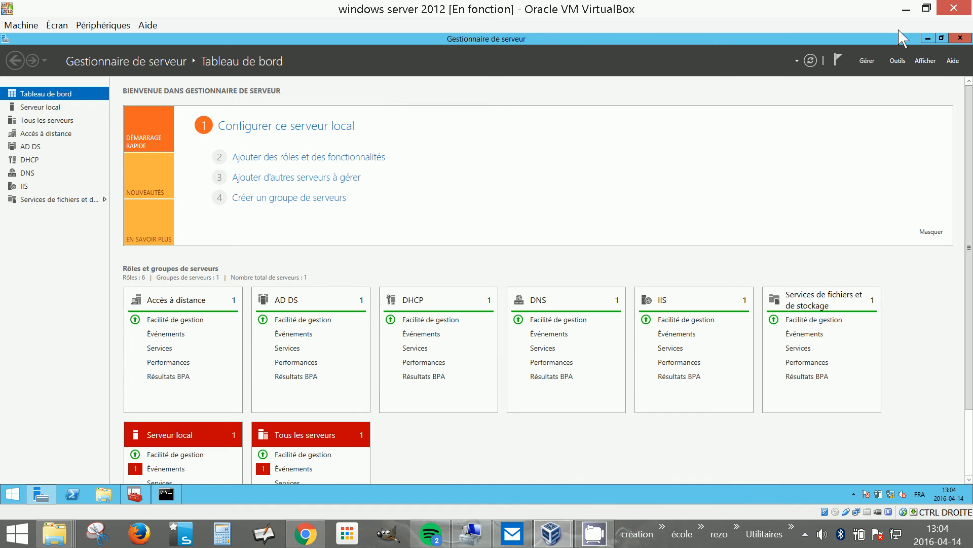
left_click(927, 38)
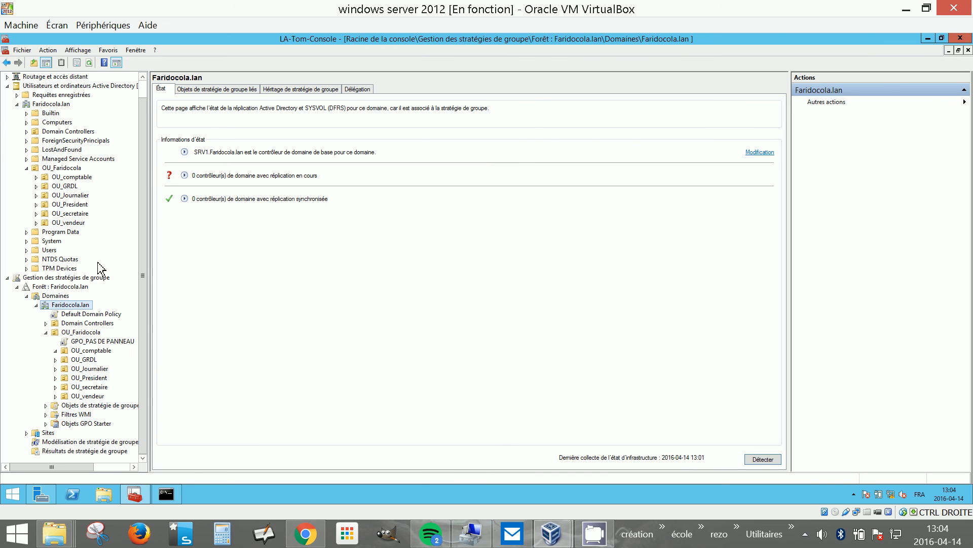
Step: Review the gpupdate output in the command prompt, and test whether Control Panel opens by running control, closing both windows from view
left_click(164, 495)
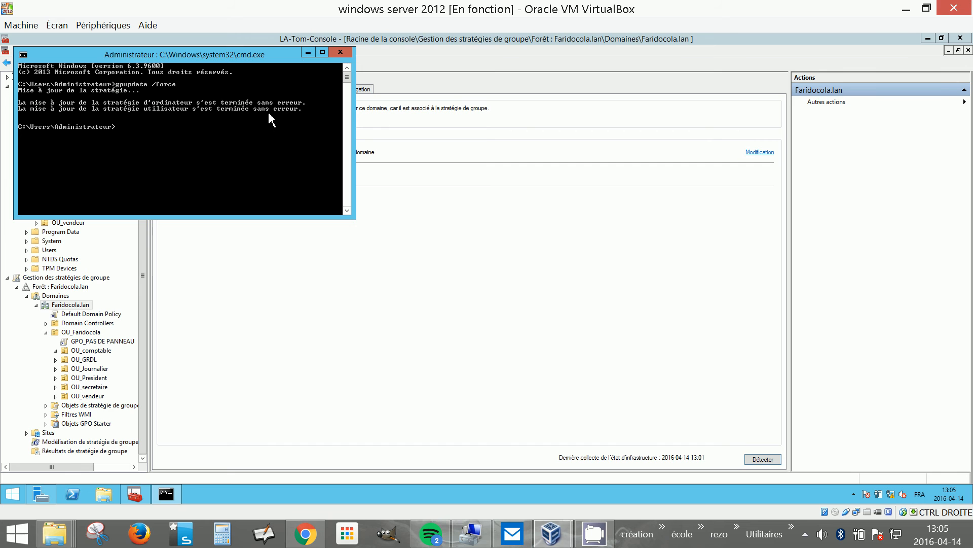
left_click(307, 52)
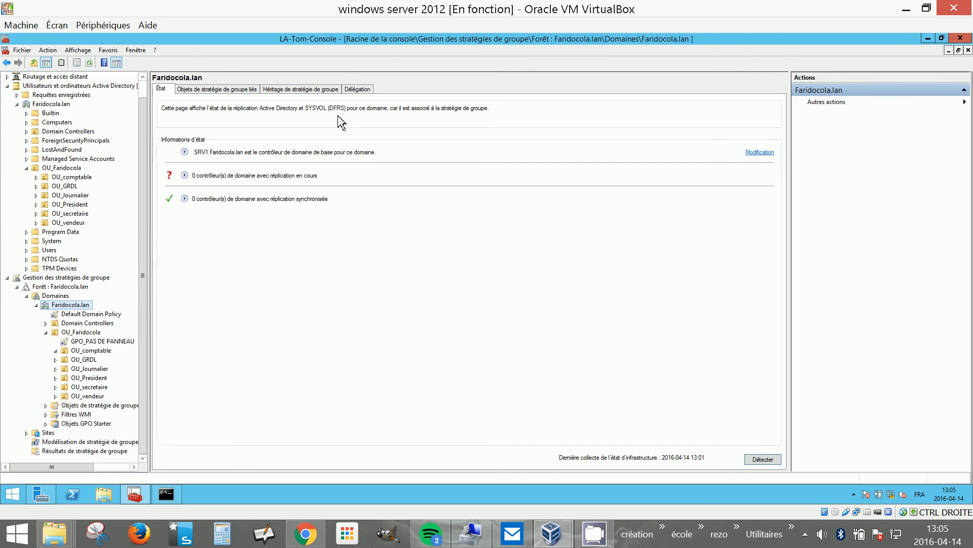
key("super+r")
type("control")
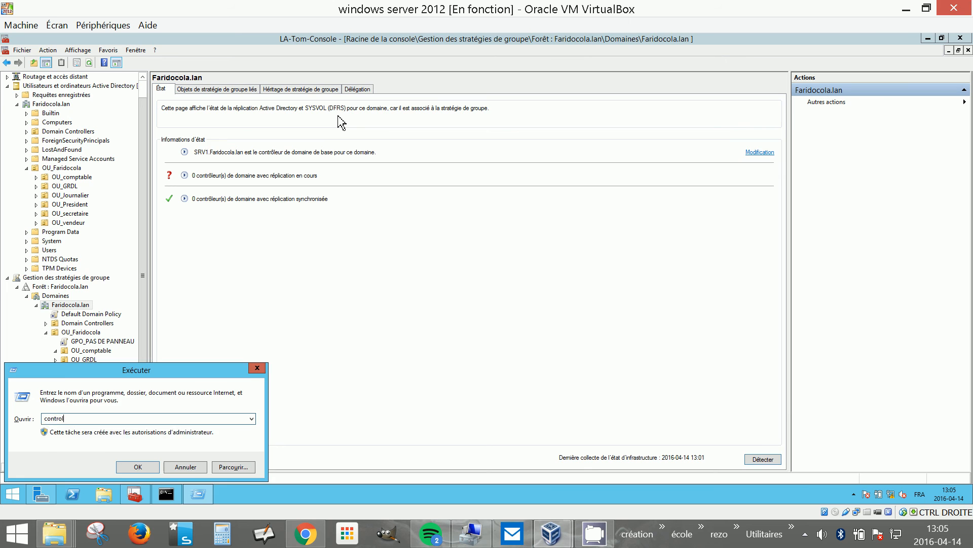
key("Return")
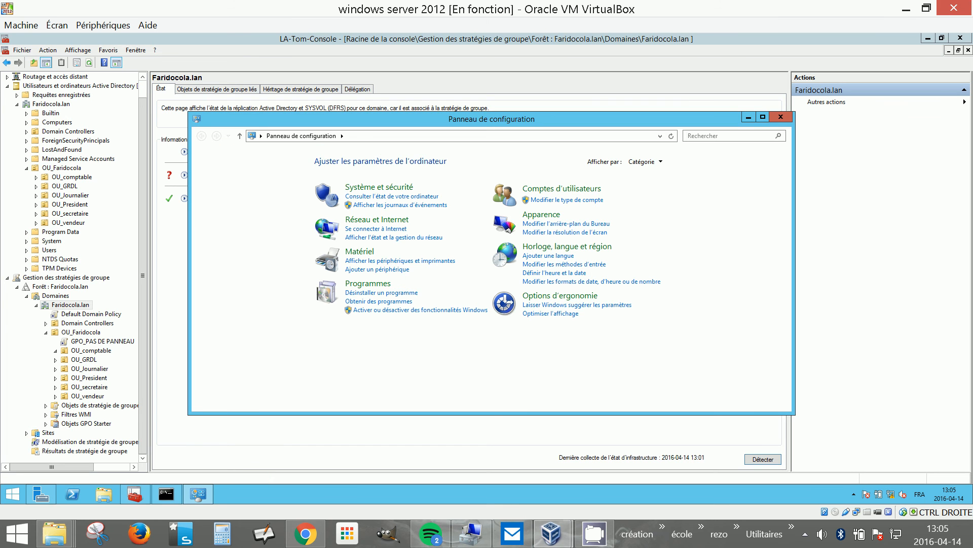
left_click(780, 117)
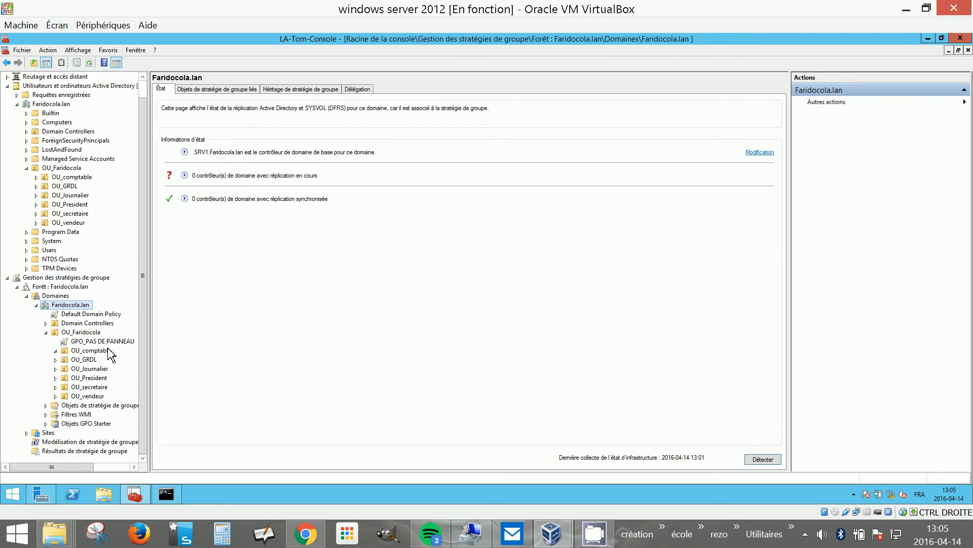
Step: Display the scope of the Default Domain Policy linked to Faridocola.lan, acknowledging the GPO link notice
left_click(86, 313)
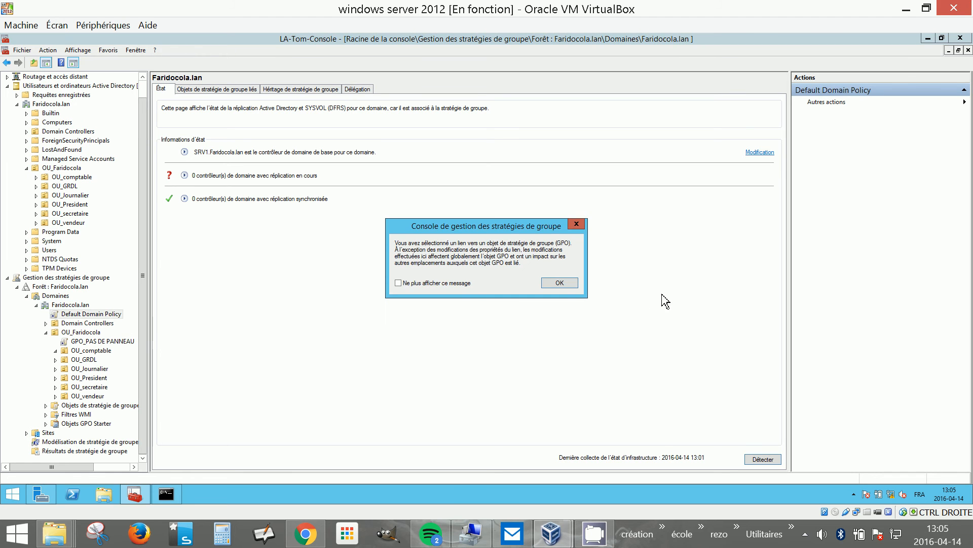
left_click(564, 289)
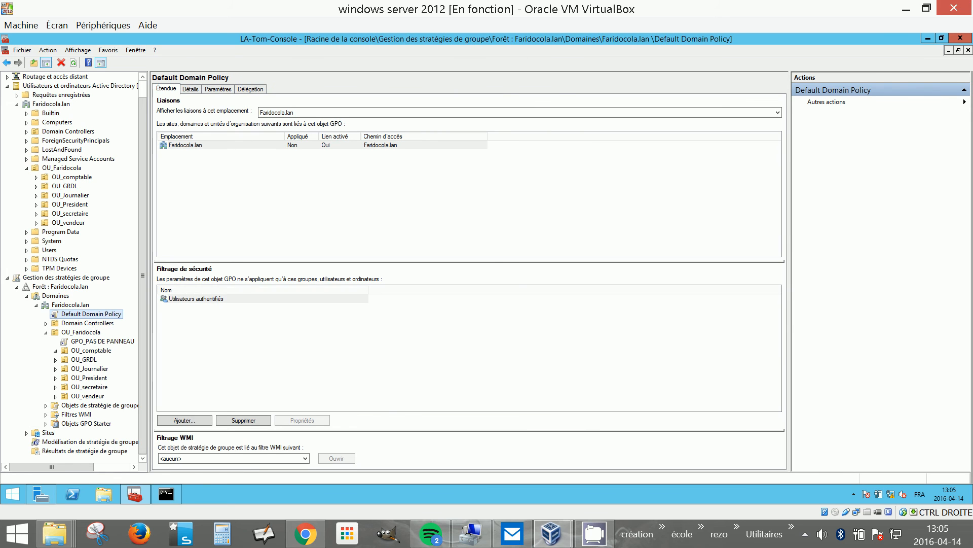
Step: Open the Default Domain Policy linked to Faridocola.lan for editing and move the editor window clear of the console tree
right_click(89, 314)
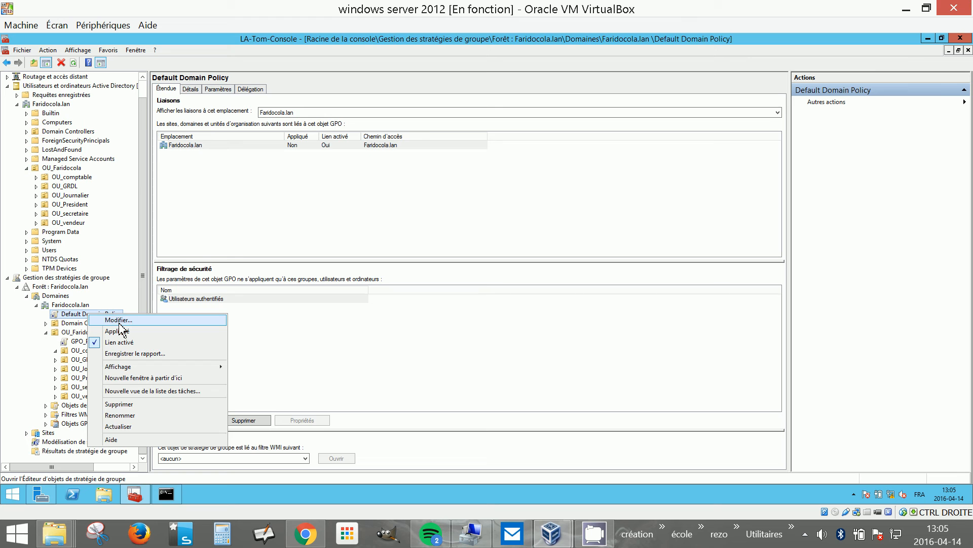
left_click(120, 321)
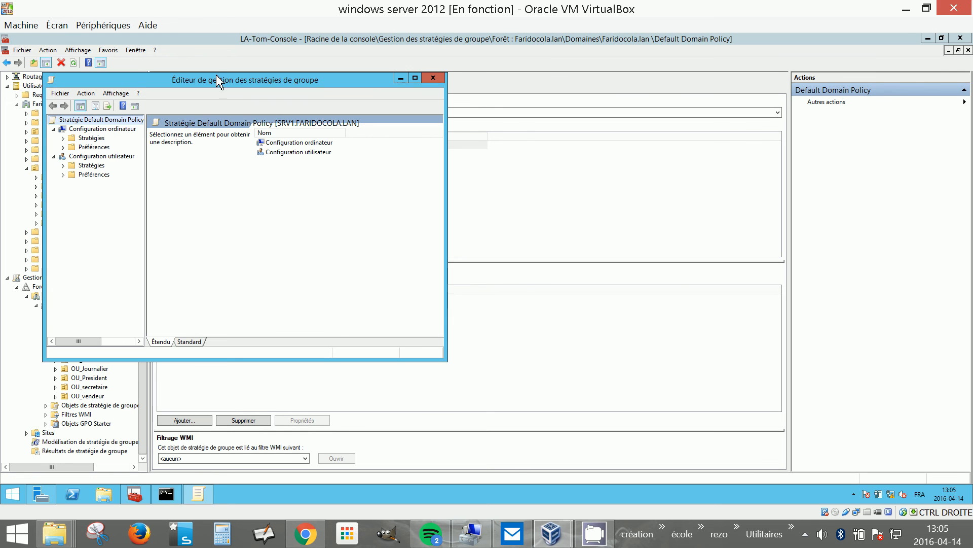
left_click_drag(217, 79, 523, 82)
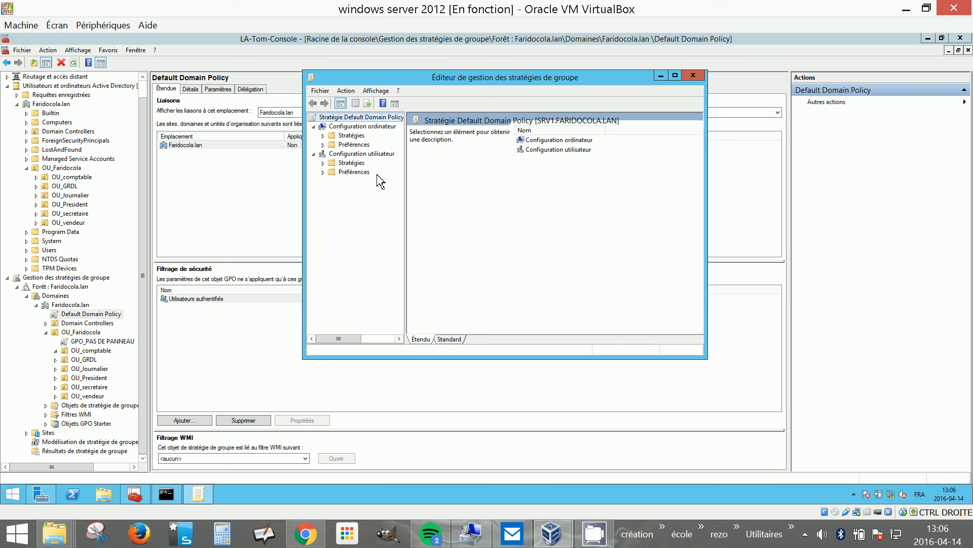
Step: Display the Stratégie de mot de passe settings in the account policies of the computer configuration's Windows security settings
left_click(324, 135)
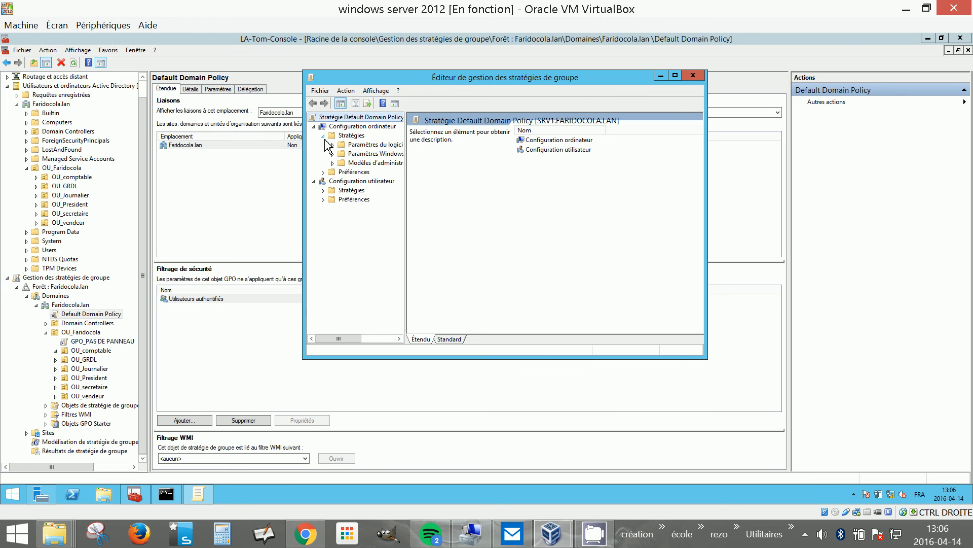
left_click(332, 144)
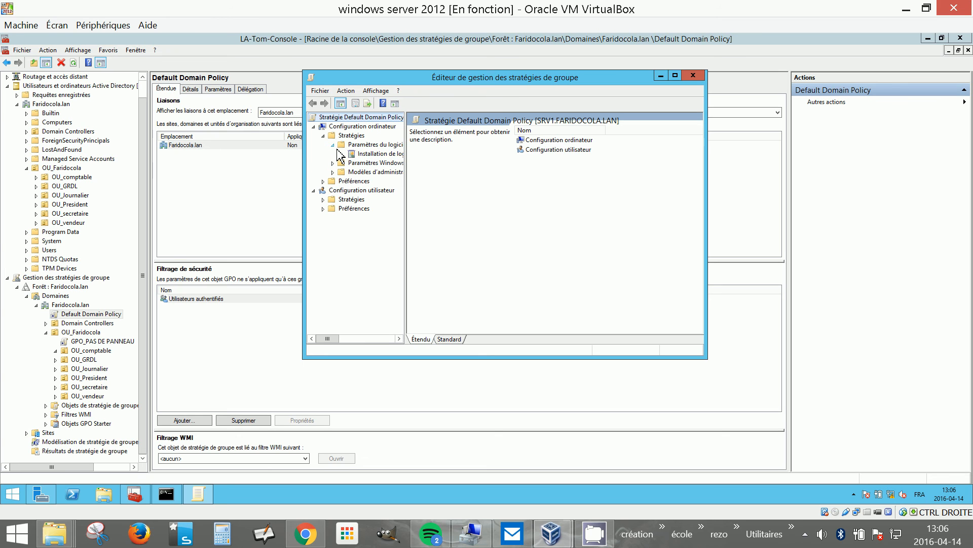
left_click(334, 145)
left_click(333, 163)
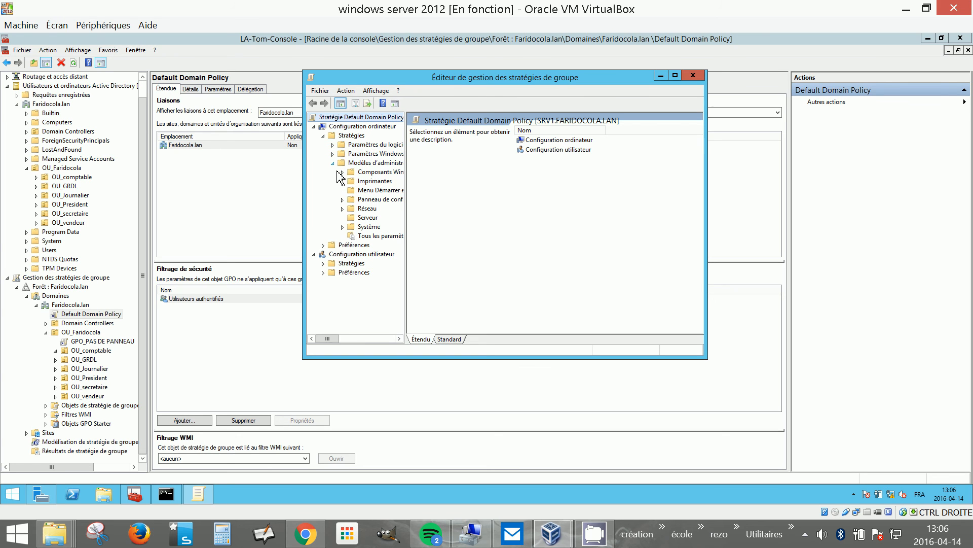
left_click(333, 163)
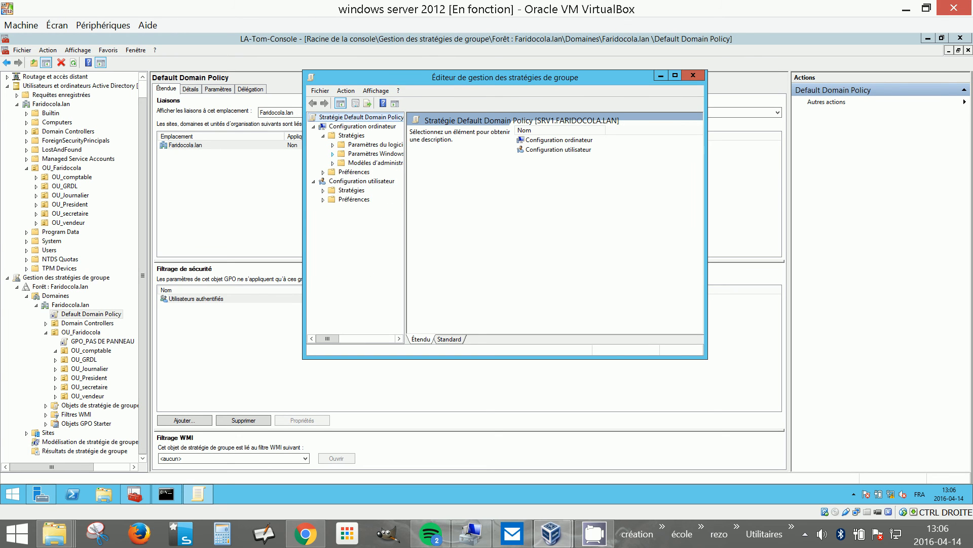
left_click(332, 154)
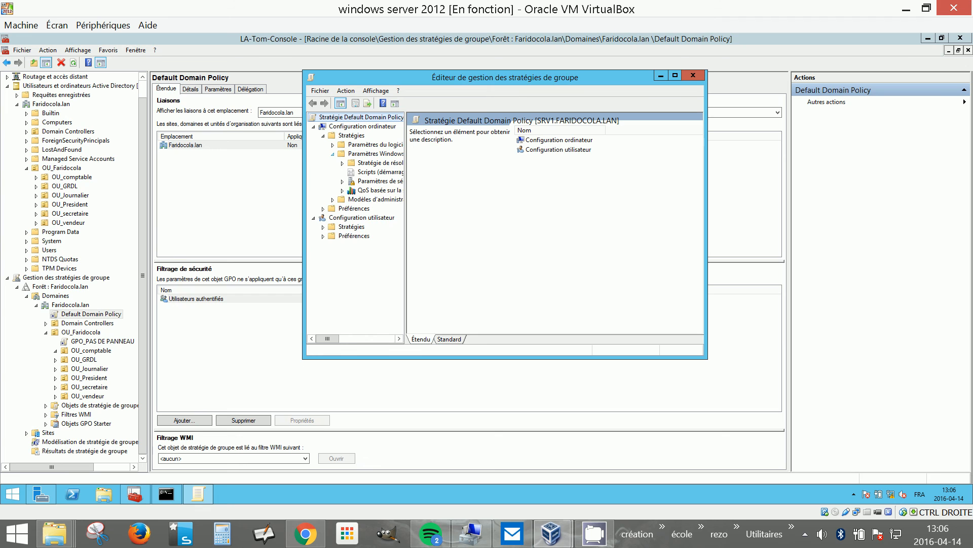
left_click(370, 182)
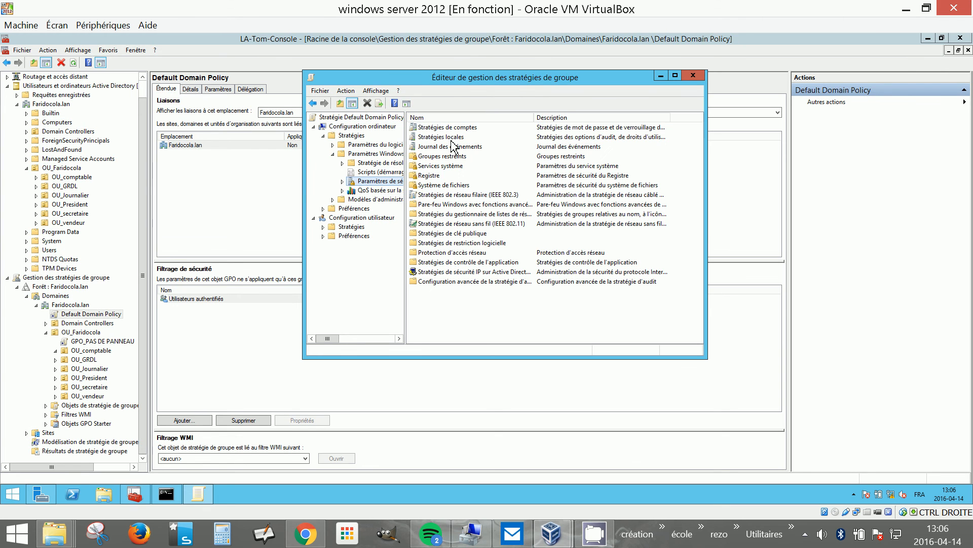
left_click(466, 131)
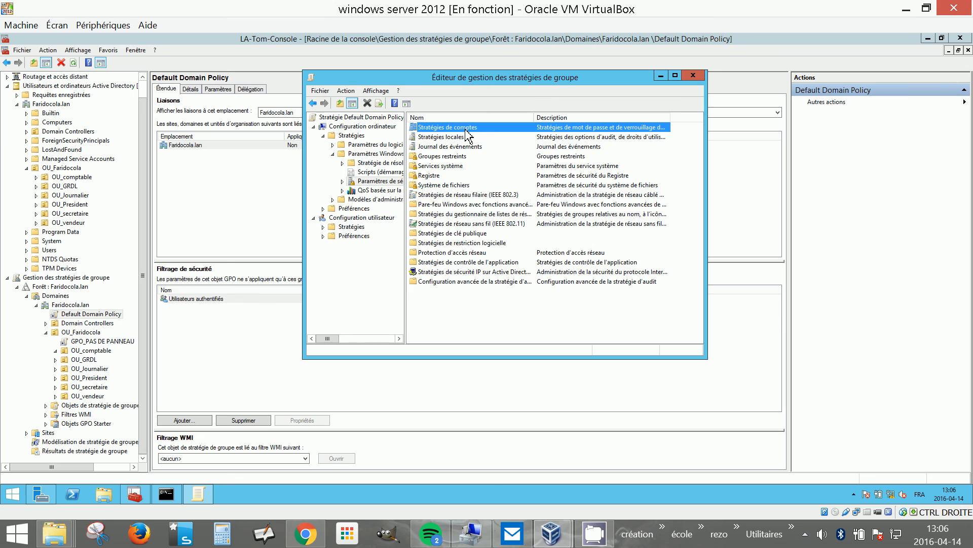
double_click(466, 130)
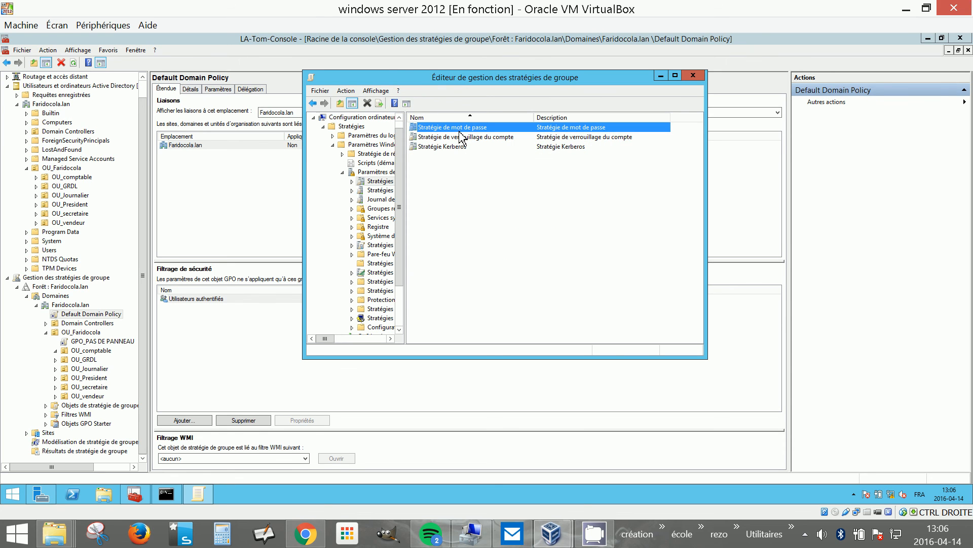
double_click(460, 129)
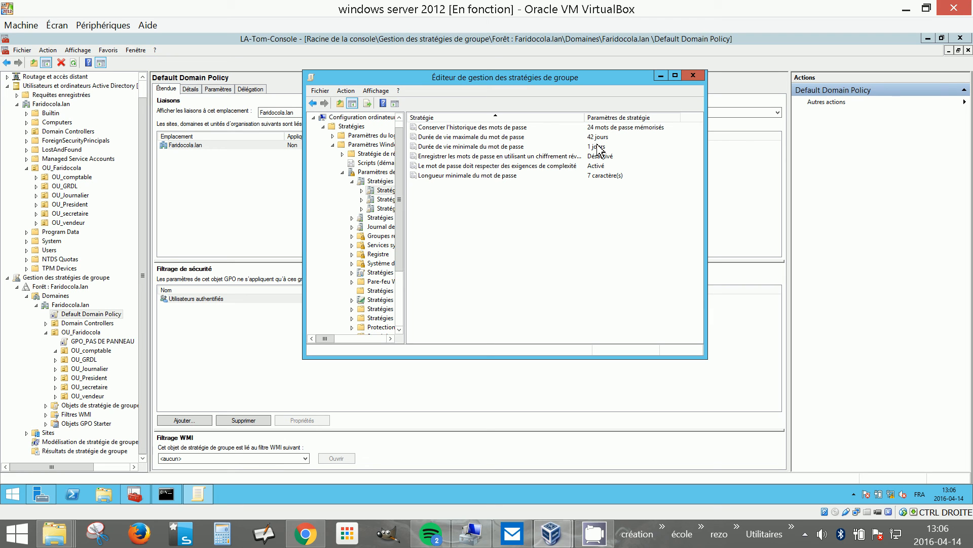
Step: Set the maximum password age (Durée de vie maximale du mot de passe) to 365 days
right_click(498, 139)
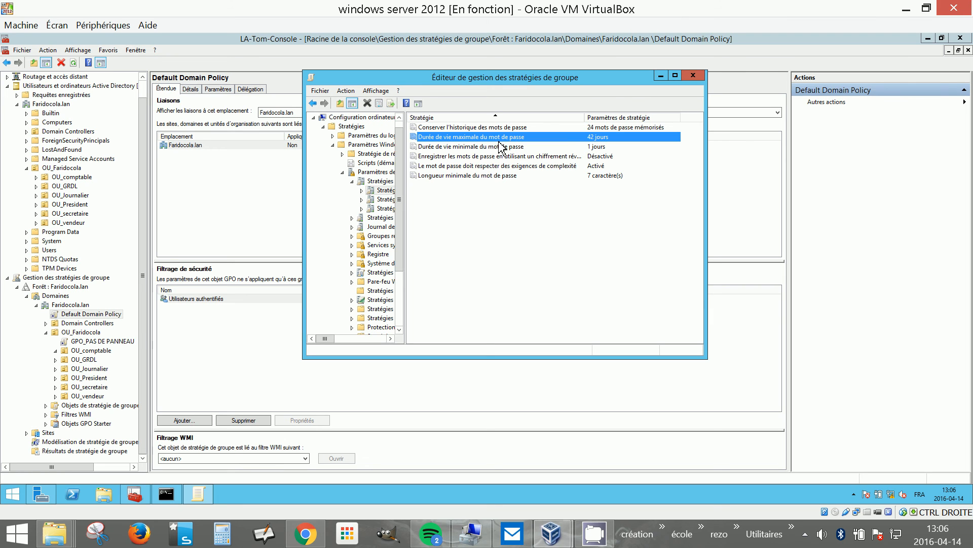
left_click(529, 146)
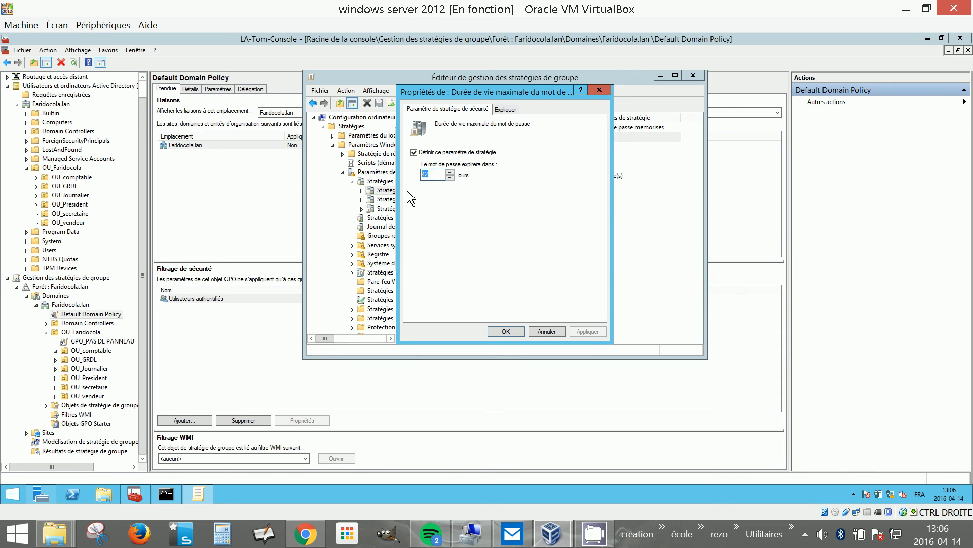
type("365")
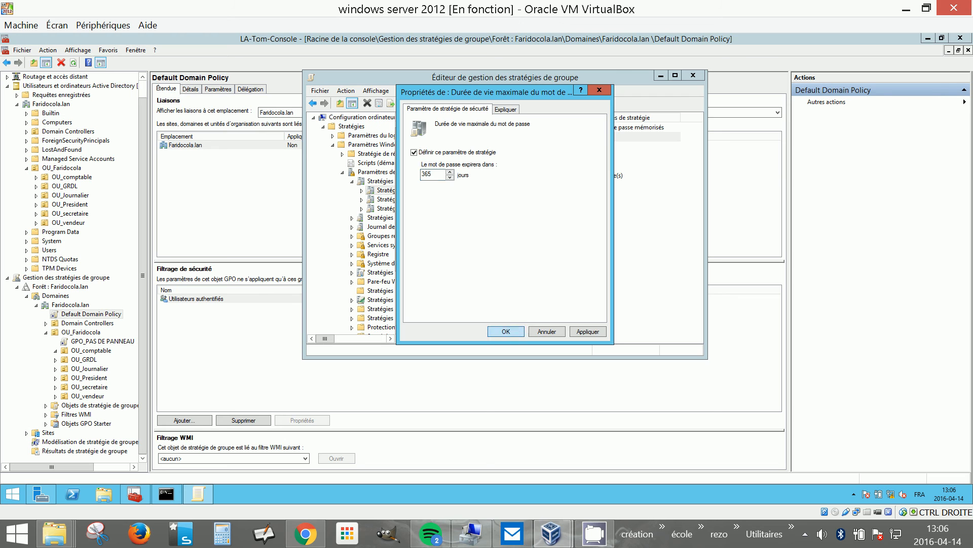
left_click(515, 331)
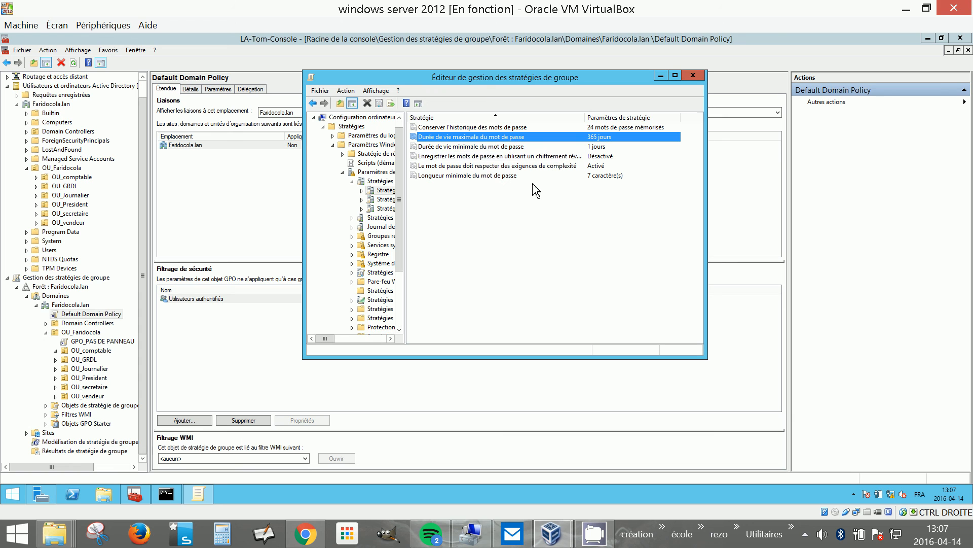
Step: Set the password complexity requirement to Désactivé and close the group policy editor
right_click(543, 166)
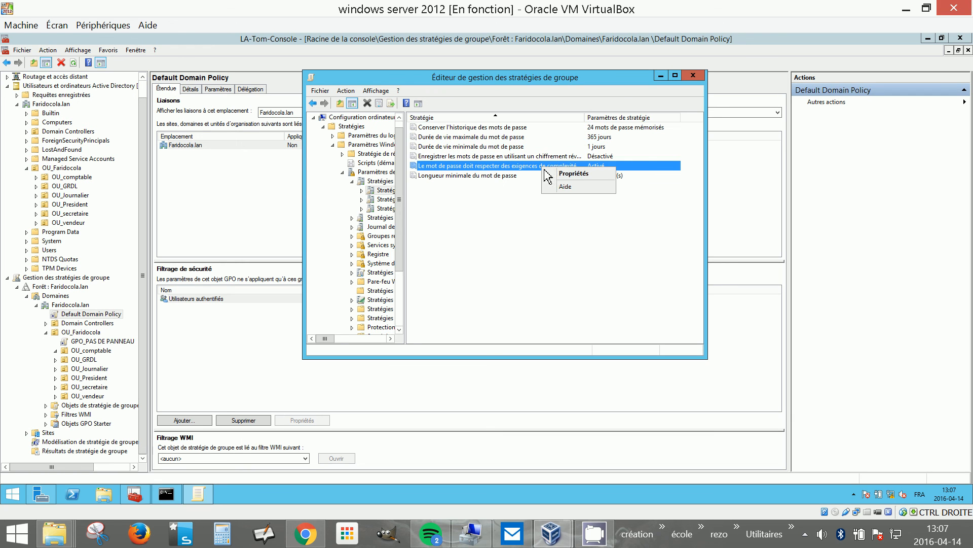
left_click(586, 176)
left_click(435, 178)
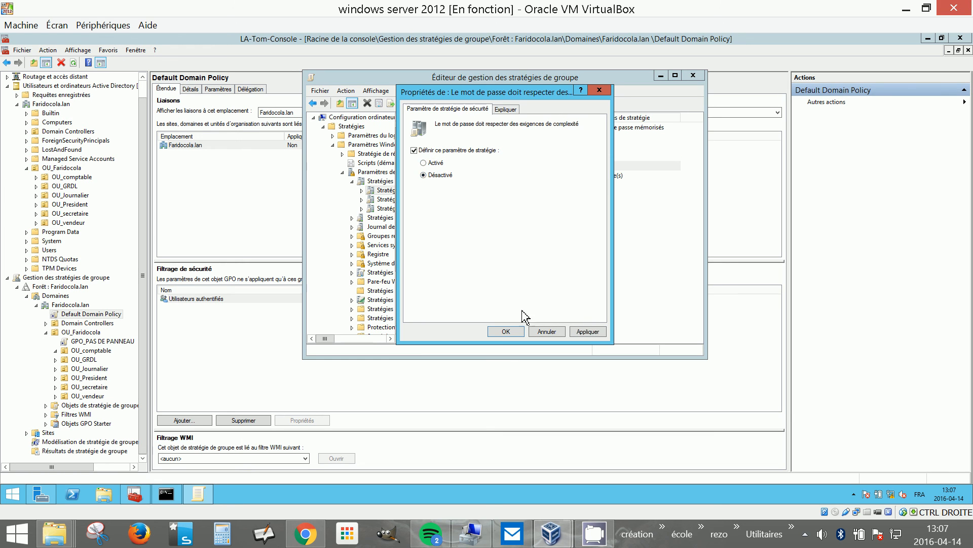
left_click(520, 334)
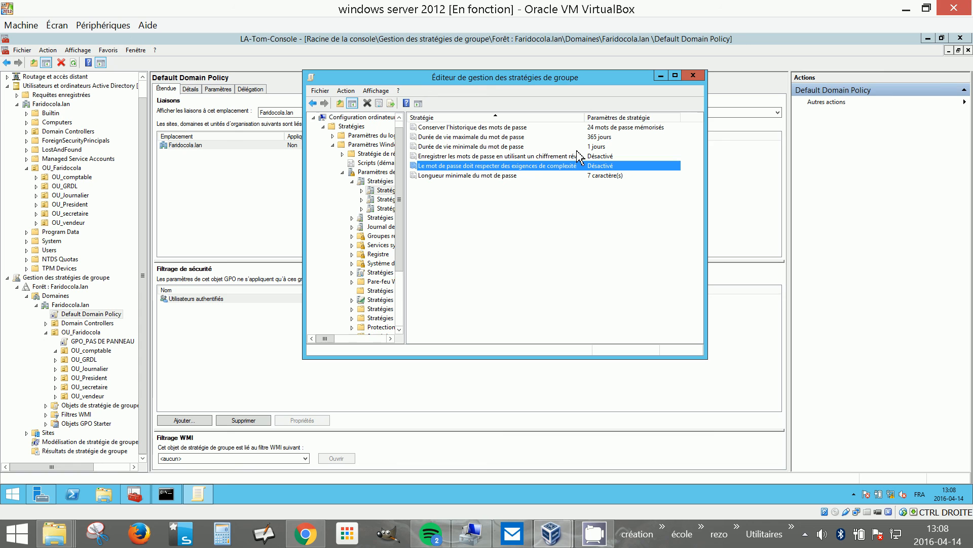
left_click(693, 75)
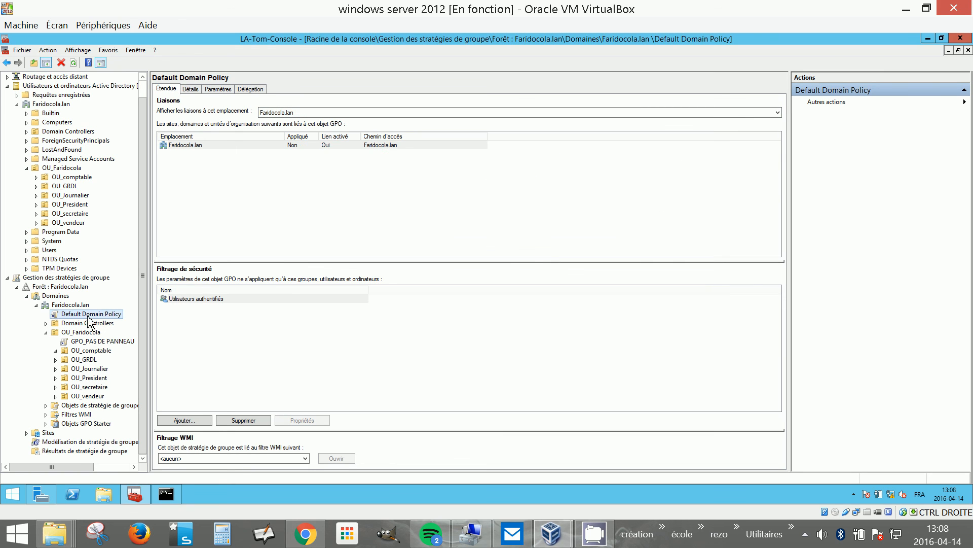
Step: Reopen the Default Domain Policy for editing and go to Stratégie de mot de passe in the computer configuration's account policies
right_click(88, 320)
left_click(107, 327)
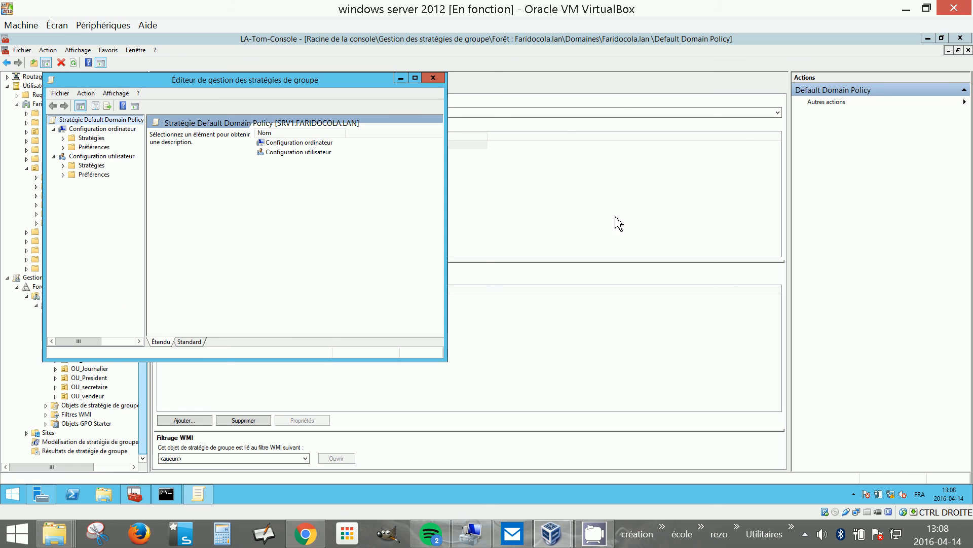
left_click(91, 174)
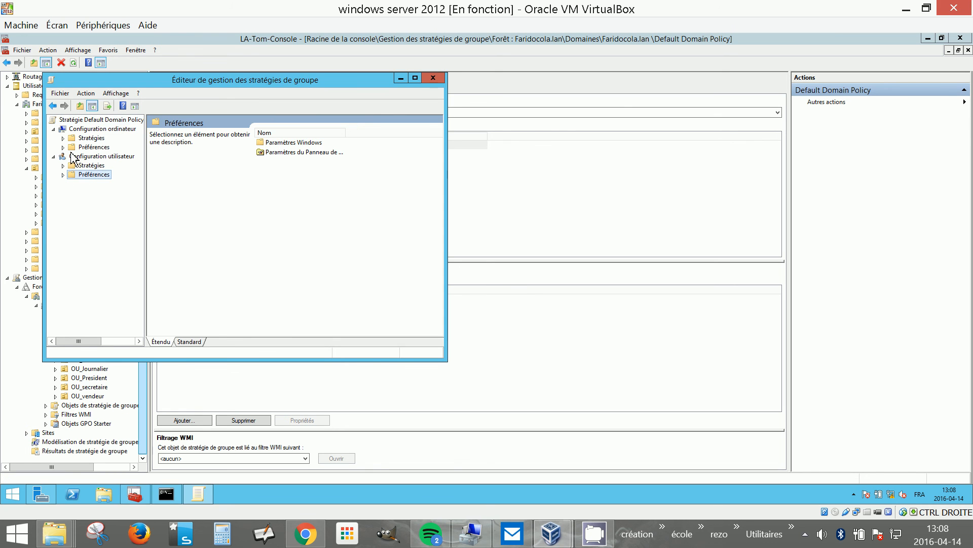
left_click(62, 138)
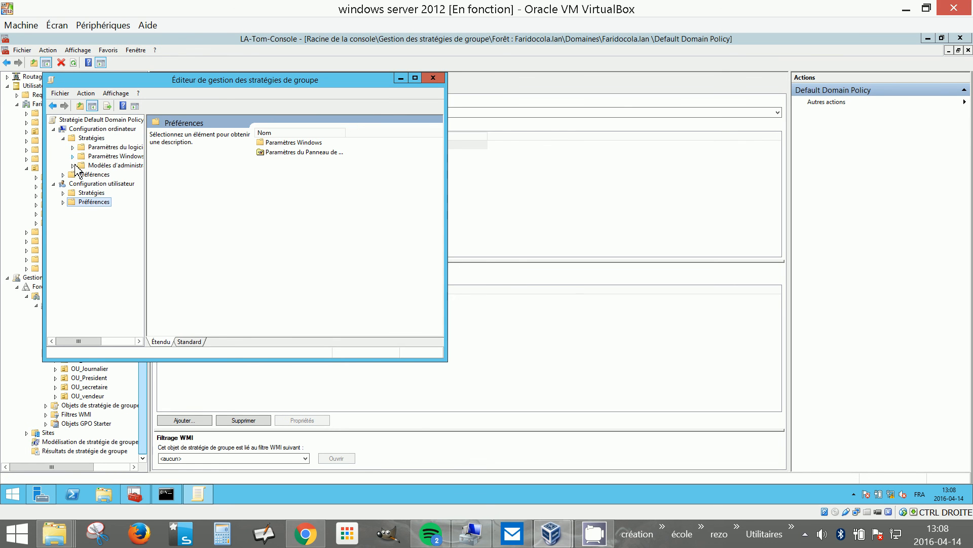
left_click(73, 166)
left_click(73, 166)
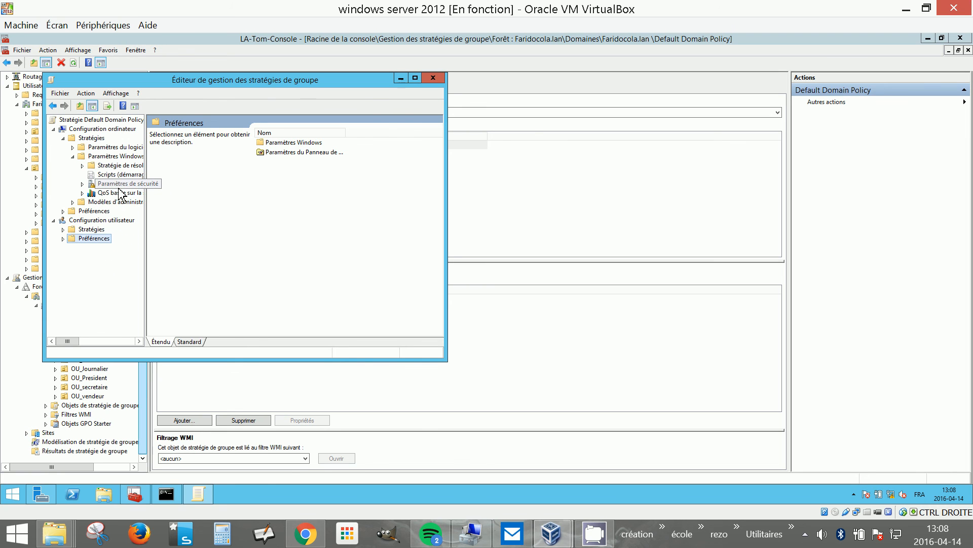
left_click(119, 187)
double_click(197, 129)
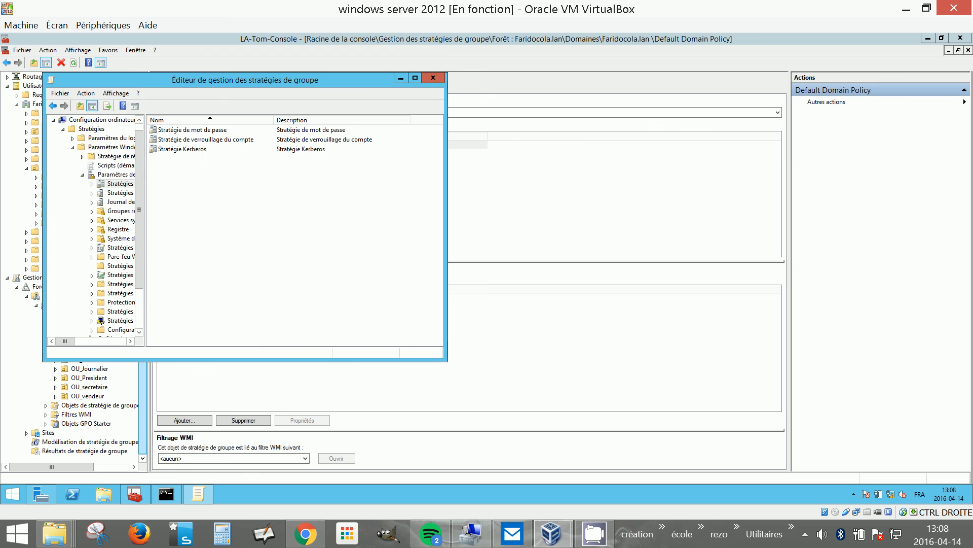
double_click(200, 130)
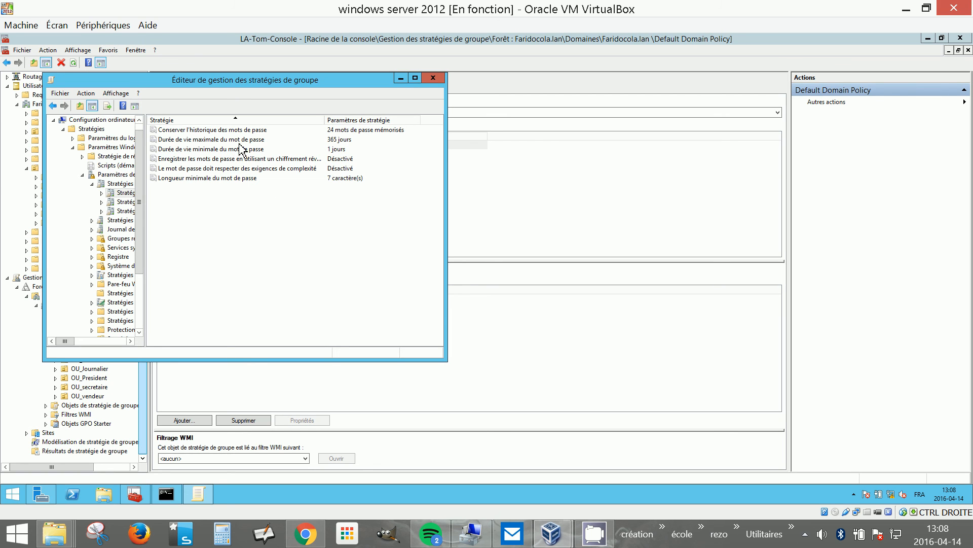
Step: Remove the definition of the Conserver l'historique des mots de passe policy and close the group policy editor
left_click(348, 134)
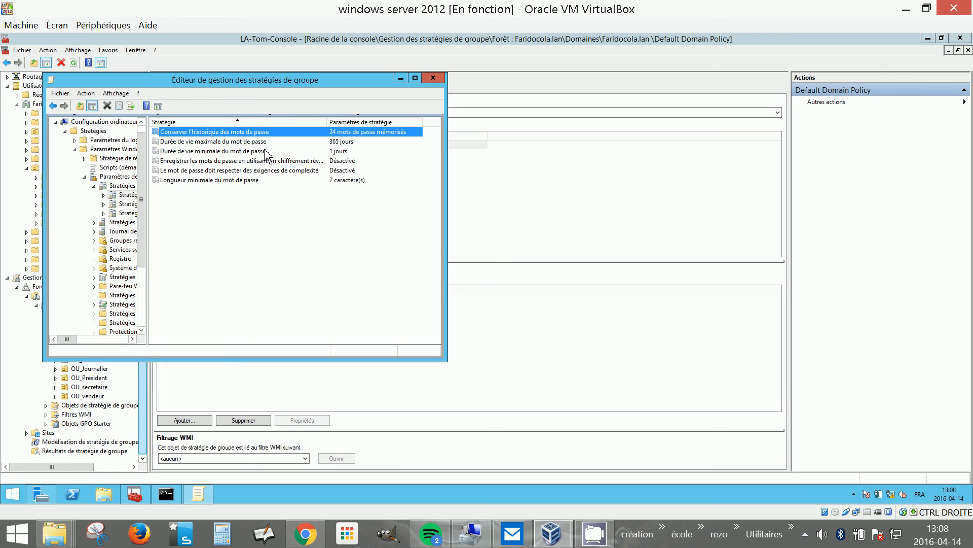
right_click(264, 132)
left_click(304, 150)
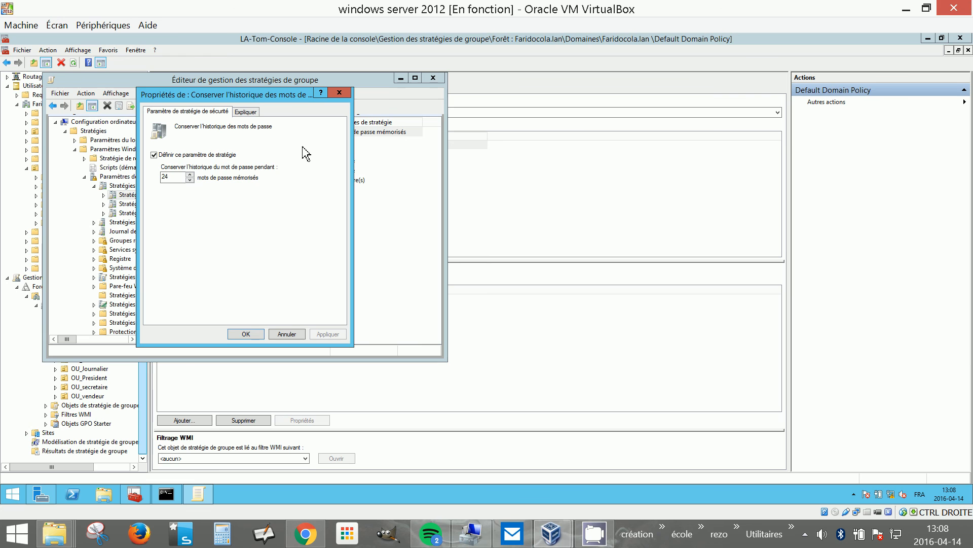
left_click(153, 154)
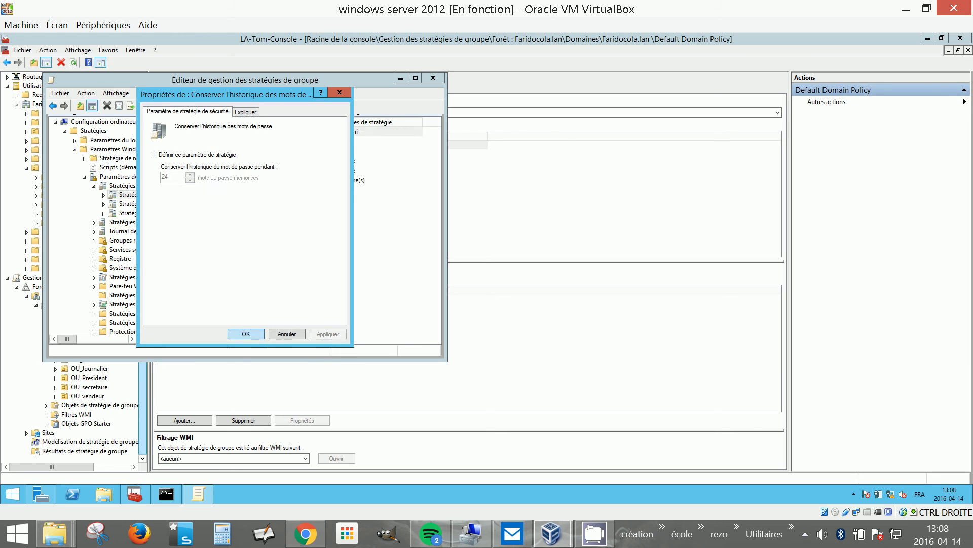
left_click(246, 333)
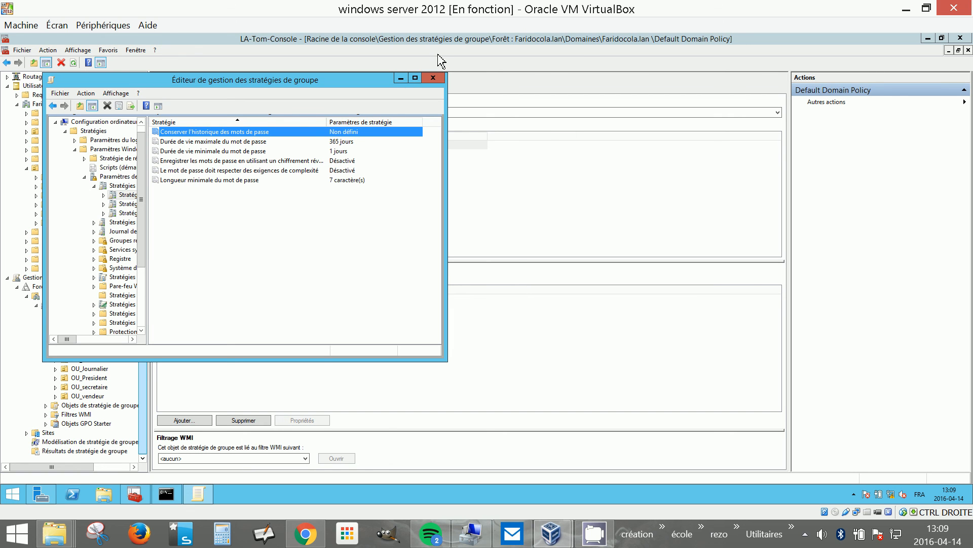
left_click(433, 84)
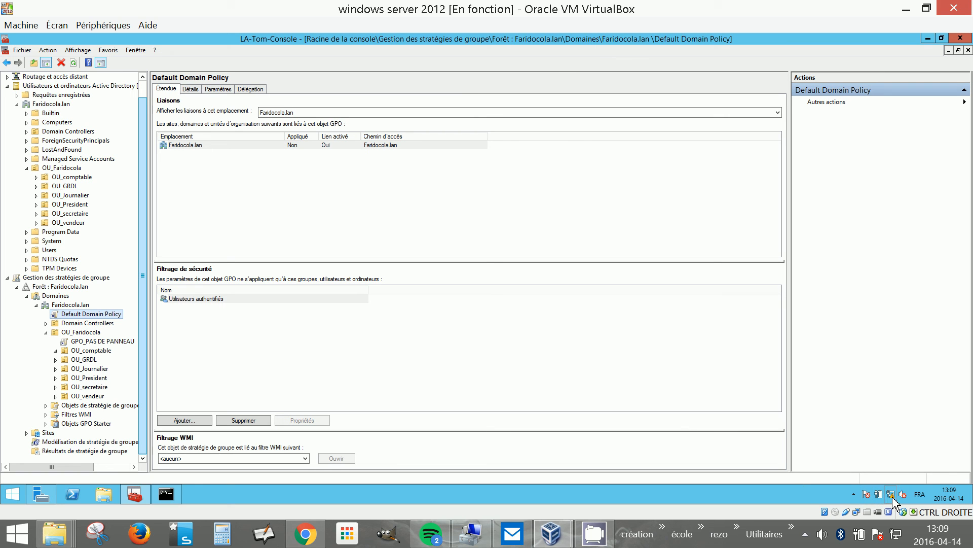
mouse_move(892, 503)
left_click(854, 494)
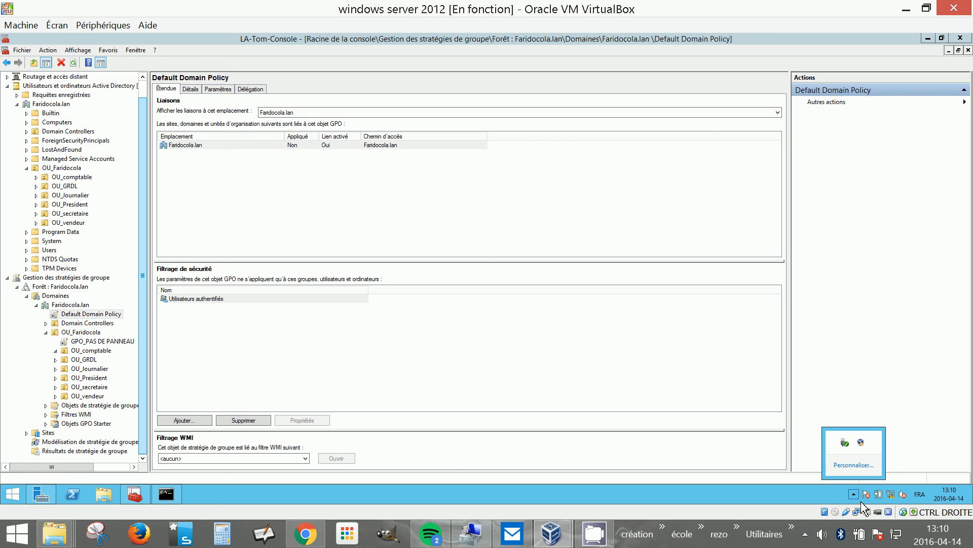
left_click(805, 534)
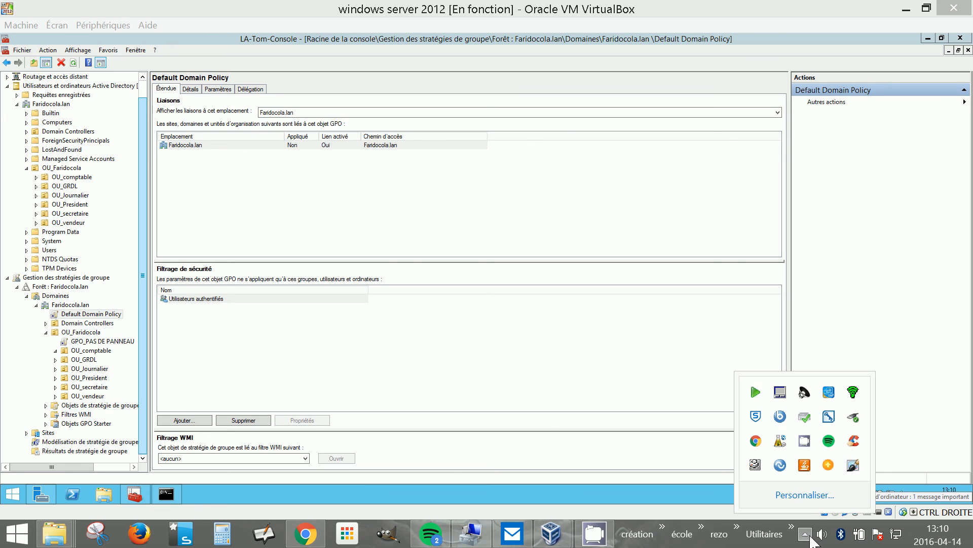
right_click(807, 442)
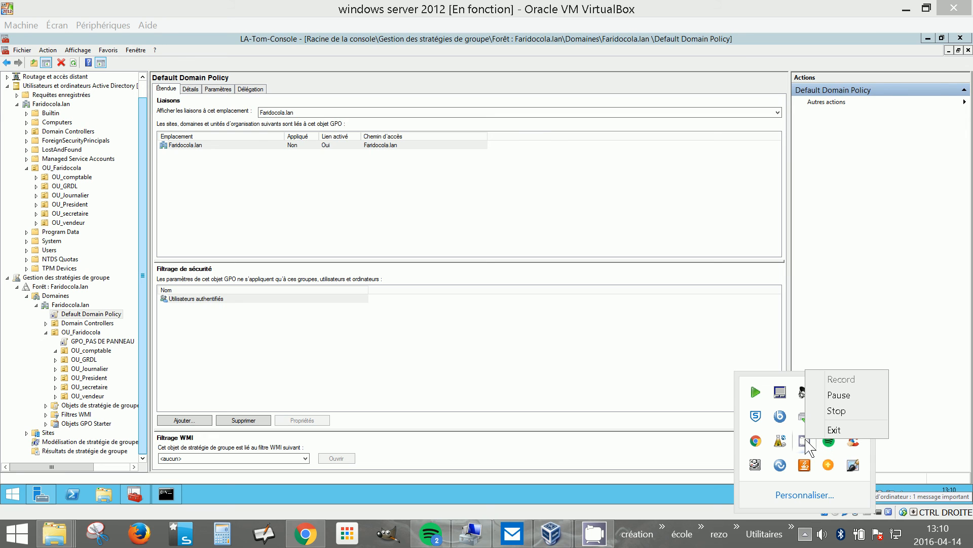